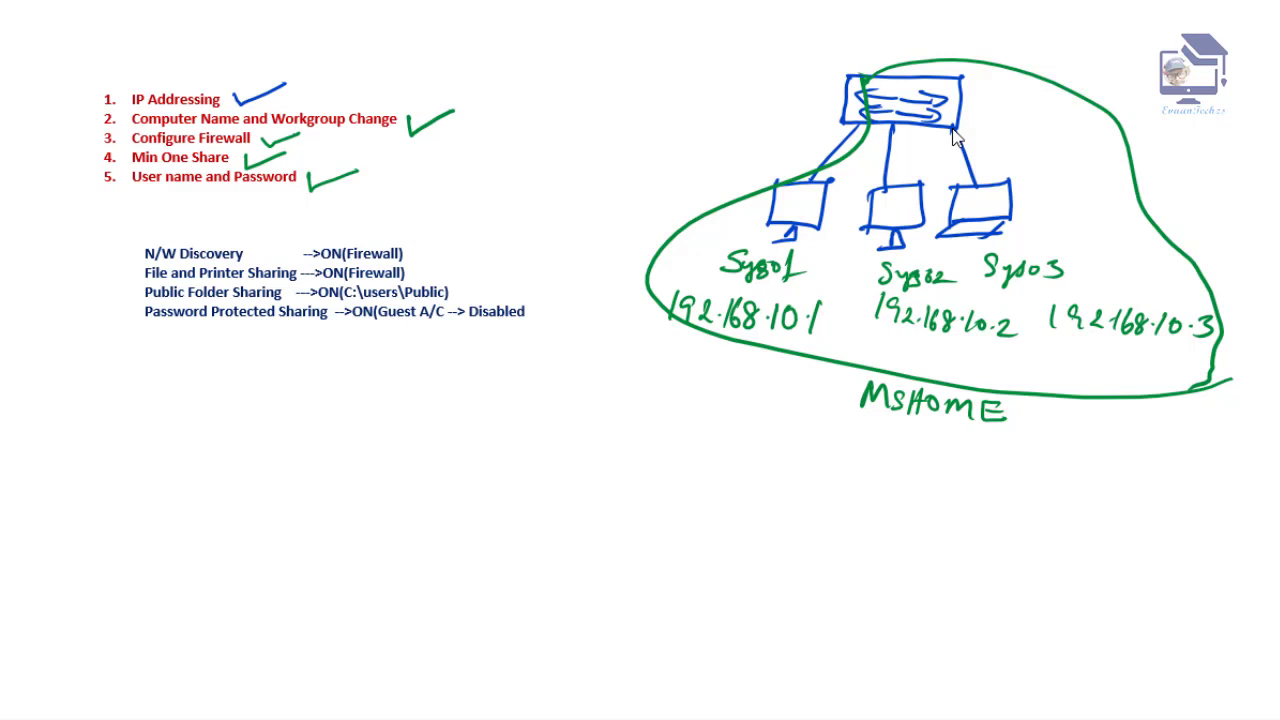
# - Tick the network discovery, file sharing and public folder lines, and underline Guest A/C Disabled
pyautogui.moveTo(410, 247)
pyautogui.mouseDown()
pyautogui.moveTo(414, 259)
pyautogui.moveTo(446, 238)
pyautogui.moveTo(415, 280)
pyautogui.moveTo(446, 260)
pyautogui.mouseUp()
pyautogui.moveTo(459, 287); pyautogui.dragTo(499, 277)
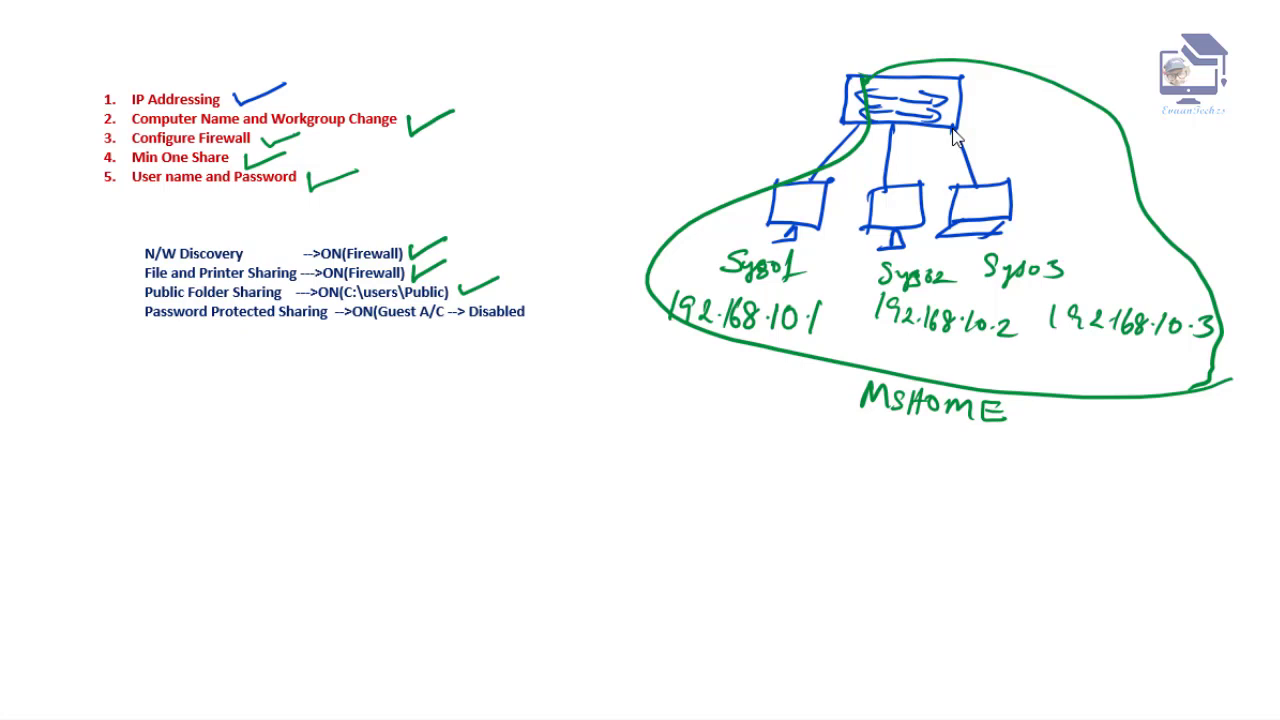
pyautogui.moveTo(381, 321)
pyautogui.mouseDown()
pyautogui.moveTo(538, 312)
pyautogui.moveTo(578, 296)
pyautogui.mouseUp()
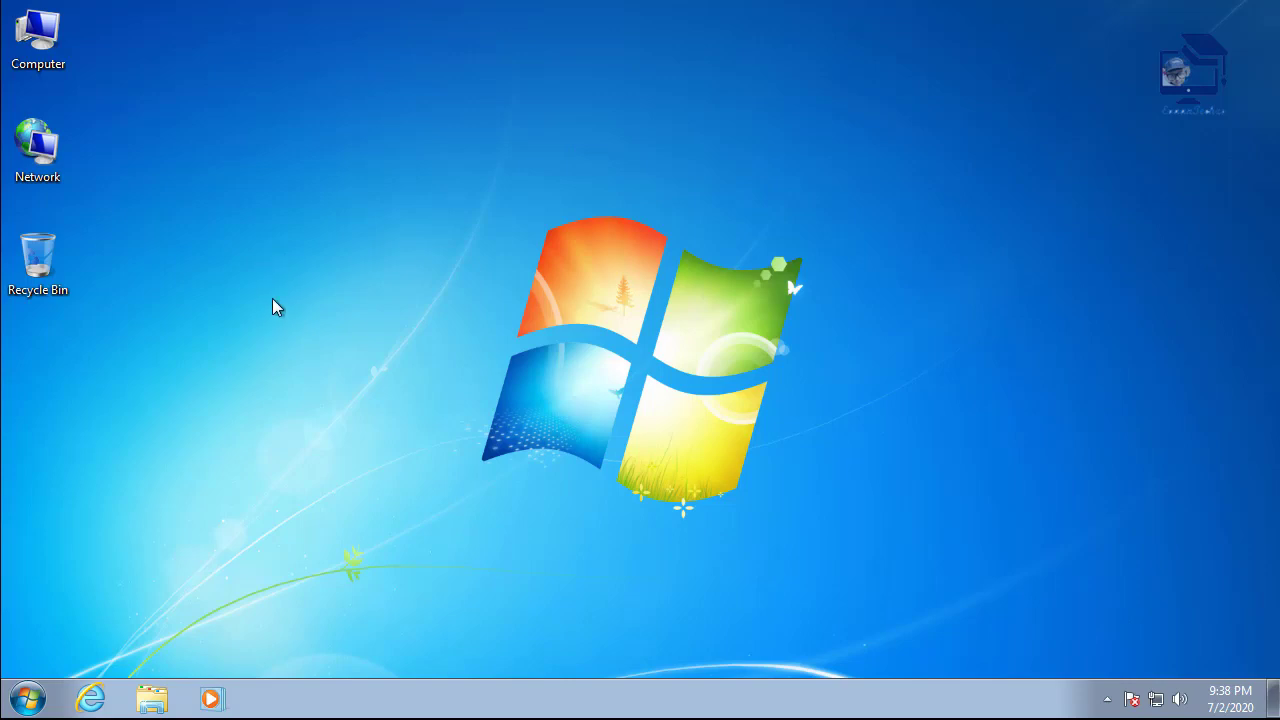
# - Give Local Area Connection static IPv4 192.168.10.1 with mask 255.255.255.0, then close the windows
pyautogui.rightClick(42, 162)
pyautogui.click(99, 301)
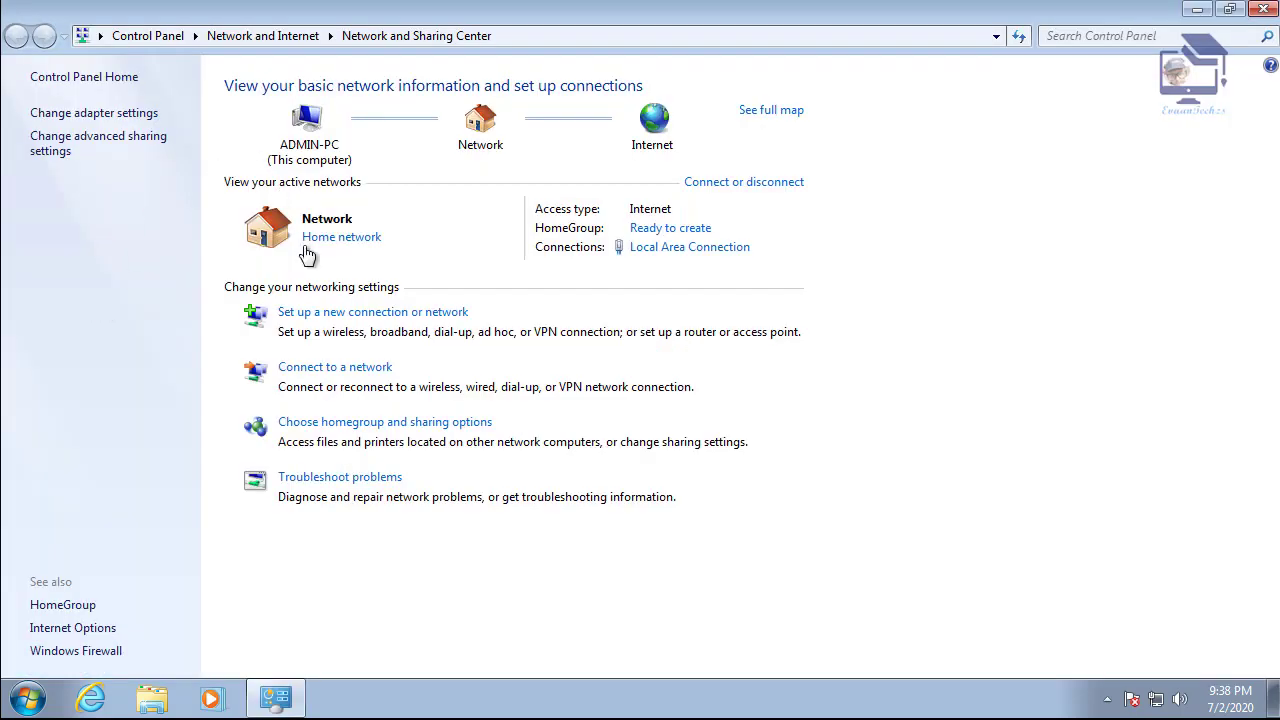
pyautogui.click(117, 115)
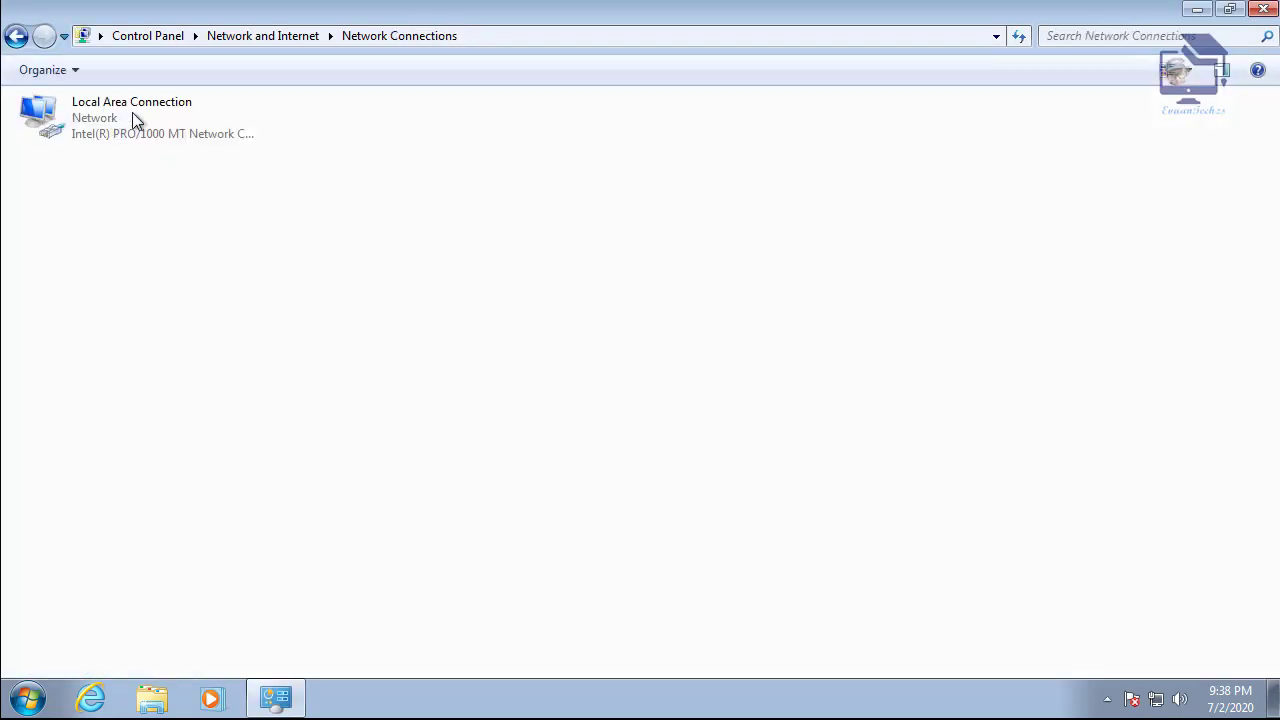
pyautogui.rightClick(170, 118)
pyautogui.click(222, 307)
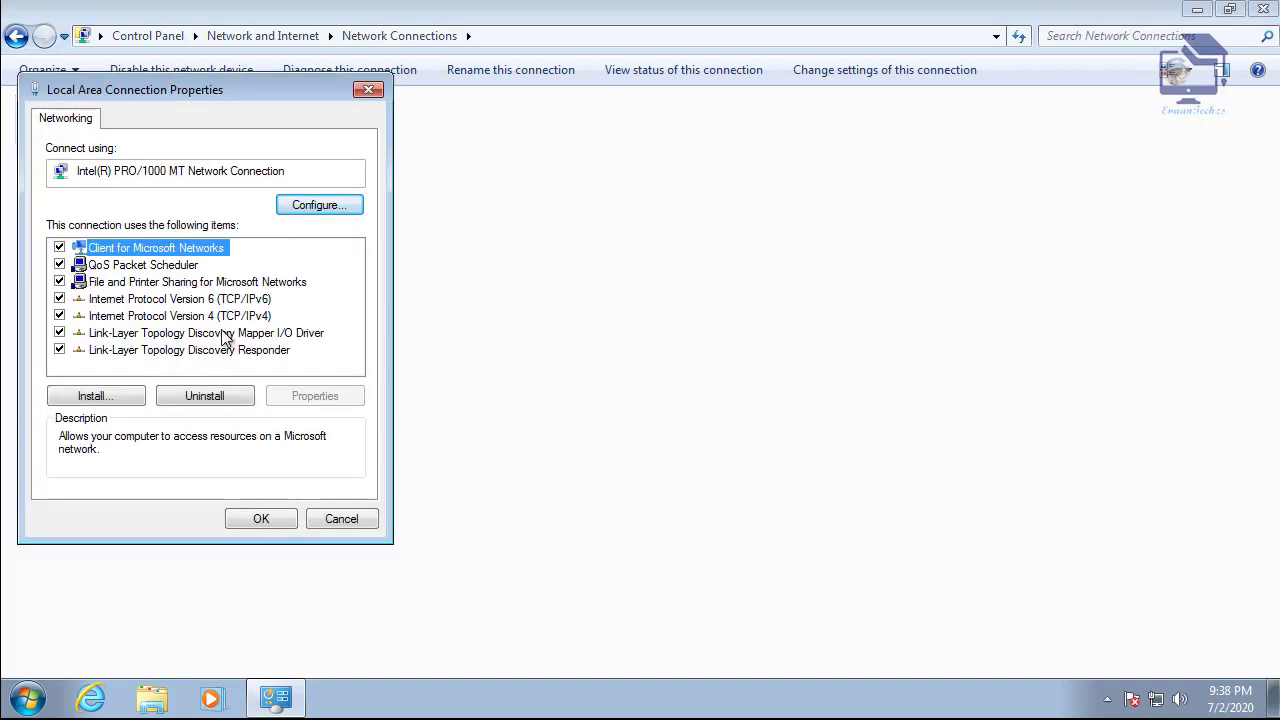
pyautogui.doubleClick(230, 316)
pyautogui.click(185, 308)
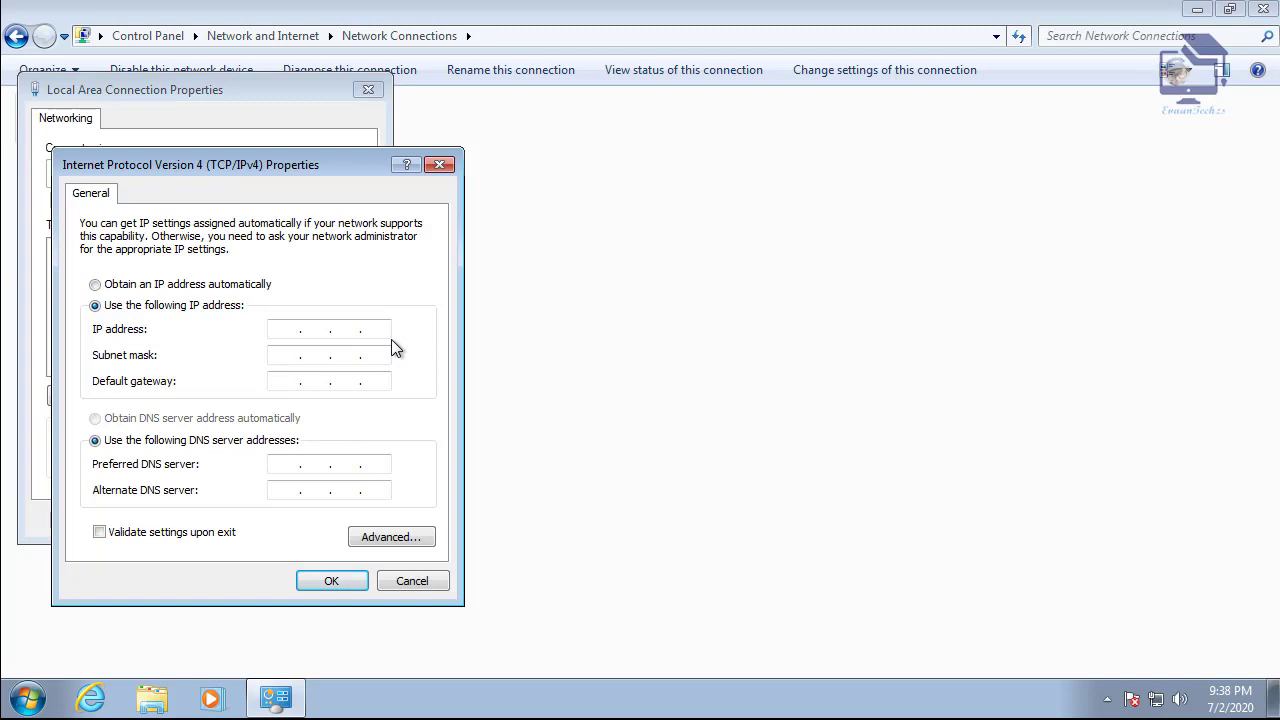
pyautogui.write('192.168.10.1')
pyautogui.press('Tab')
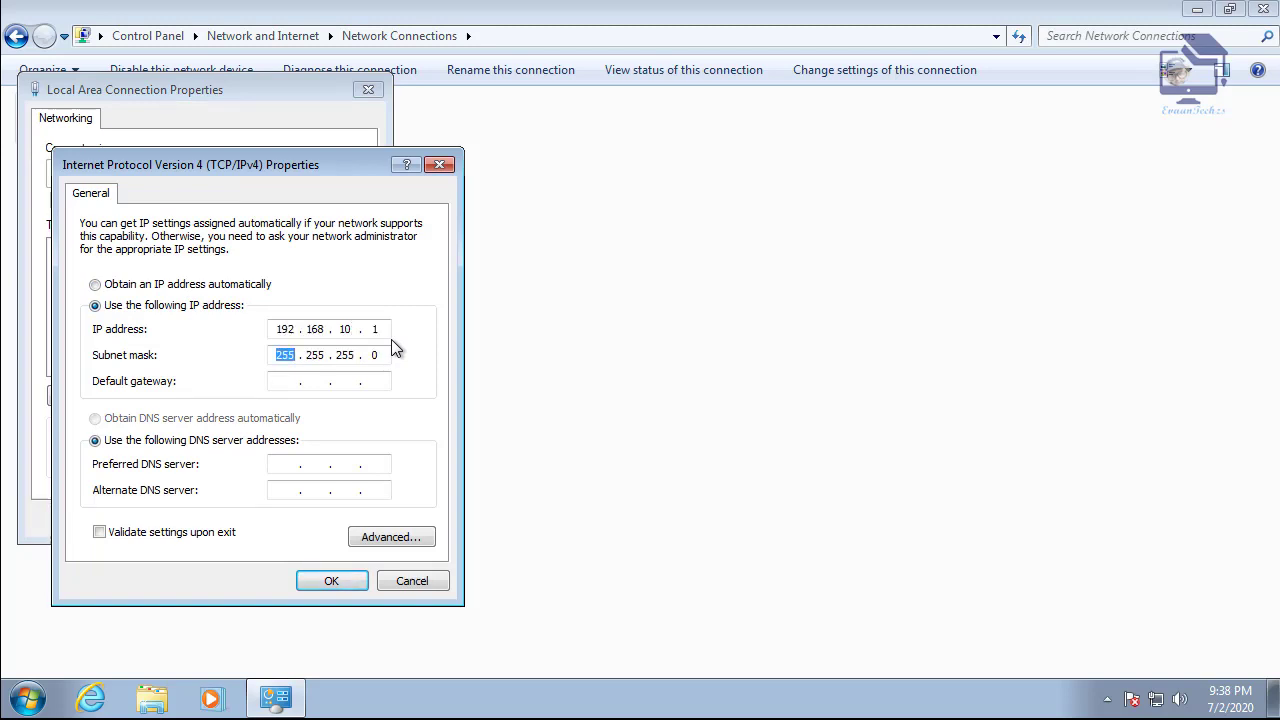
pyautogui.click(331, 581)
pyautogui.click(255, 521)
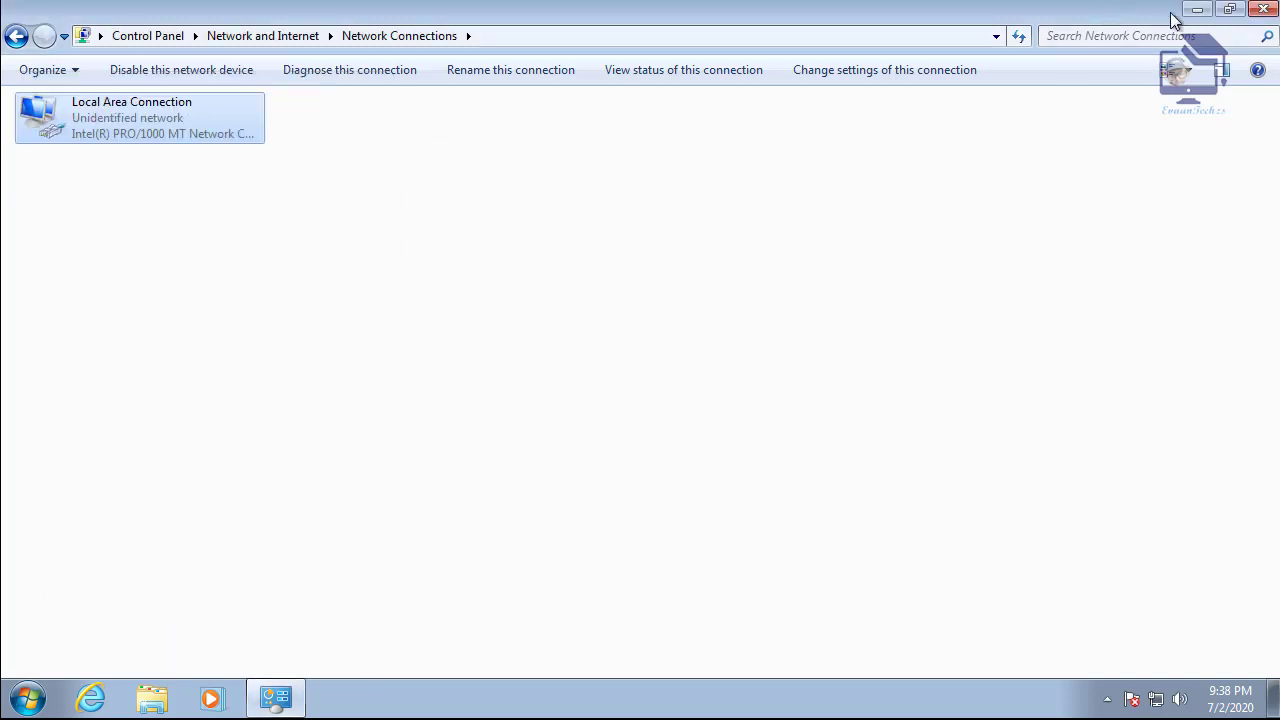
pyautogui.click(1263, 9)
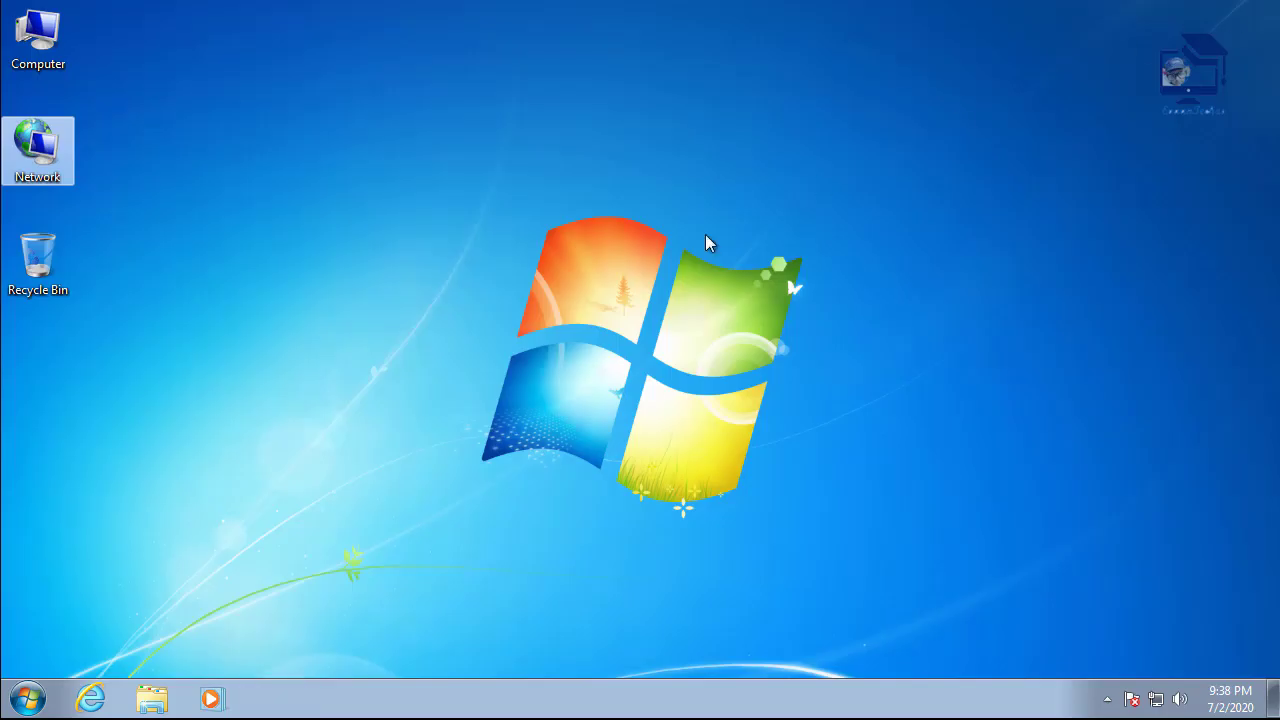
# - Change the computer name to Sys01 and the workgroup to MSHOME
pyautogui.rightClick(42, 66)
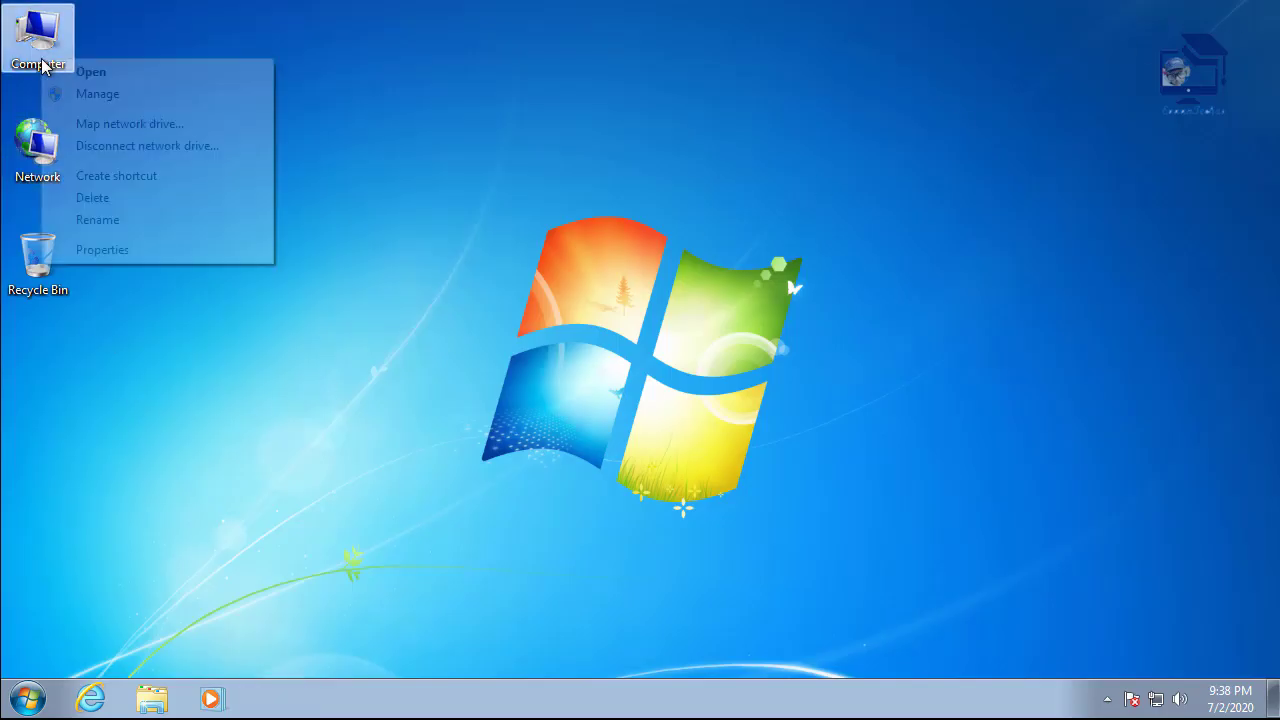
pyautogui.click(117, 254)
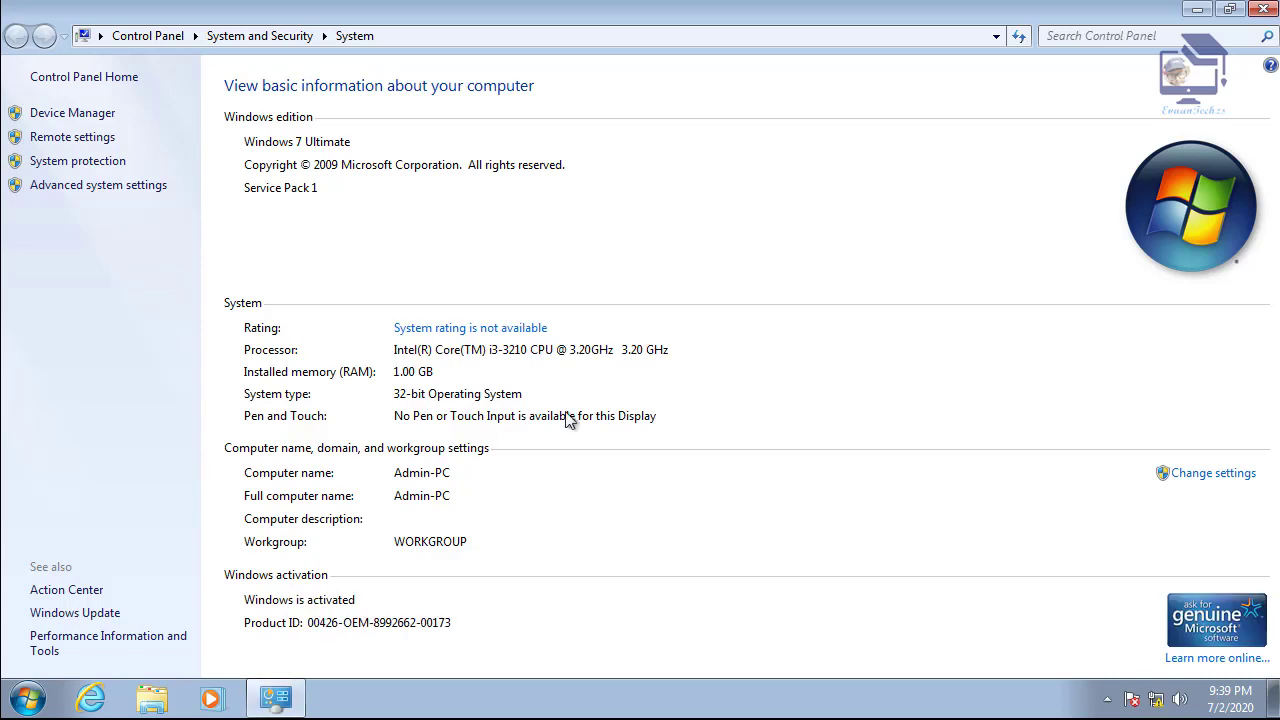
pyautogui.click(1243, 473)
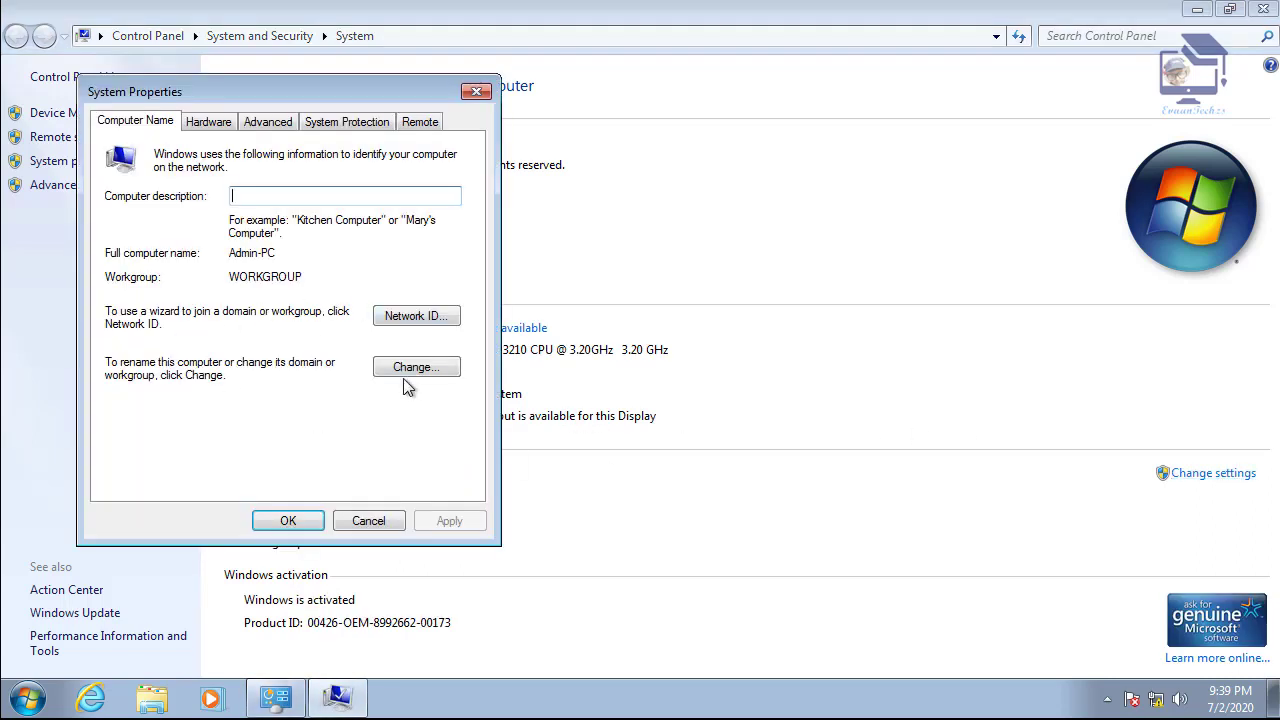
pyautogui.click(414, 369)
pyautogui.moveTo(156, 237); pyautogui.dragTo(84, 245)
pyautogui.write('Sys')
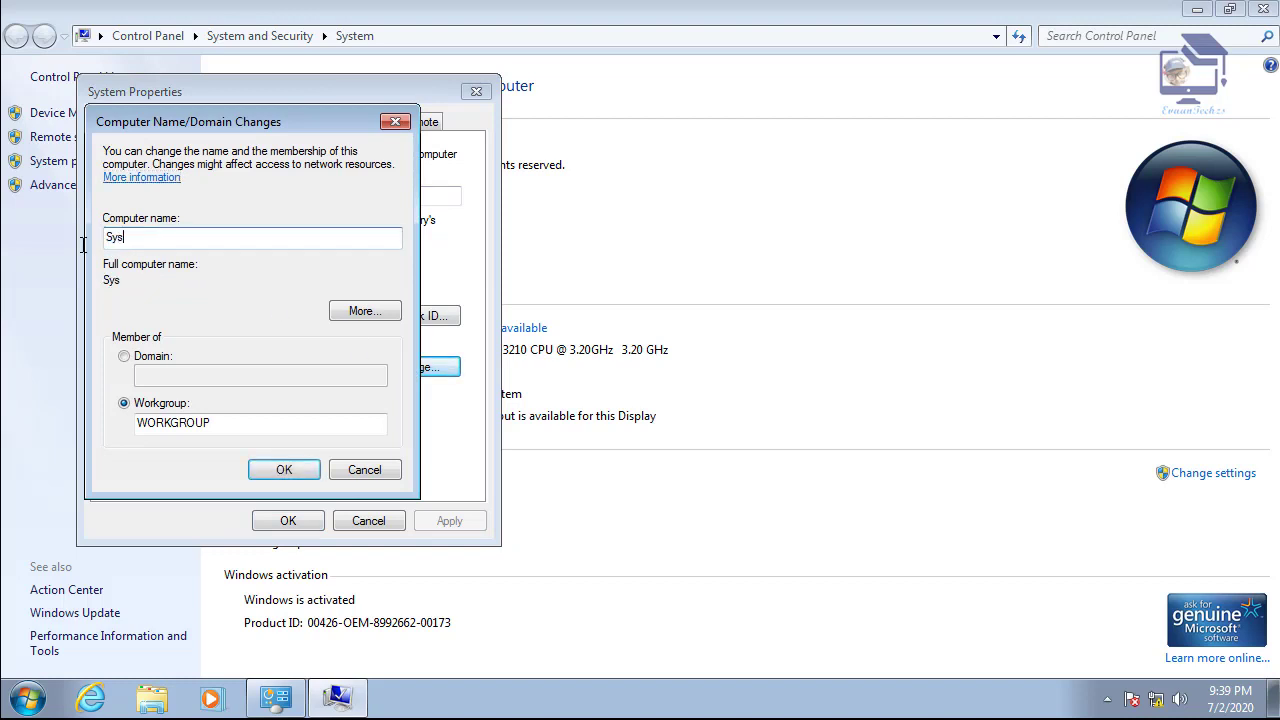
pyautogui.write('01')
pyautogui.click(239, 427)
pyautogui.doubleClick(239, 427)
pyautogui.write('MSHOME')
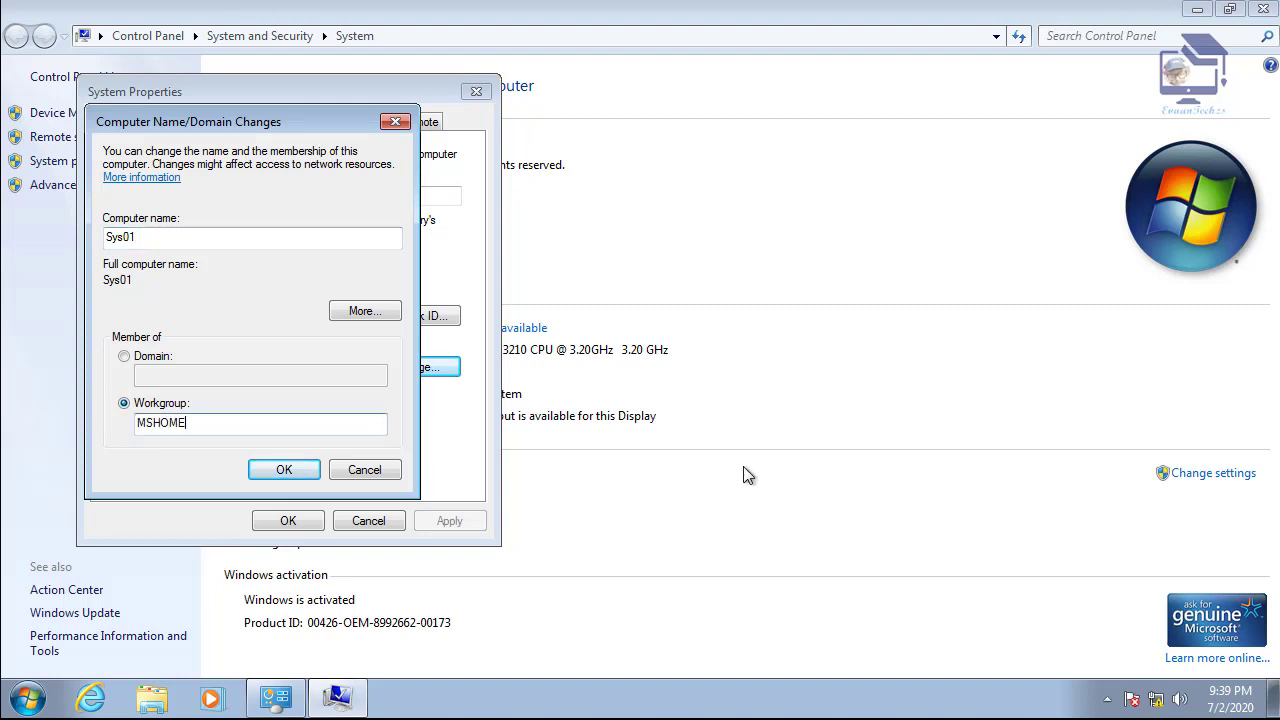
pyautogui.click(282, 468)
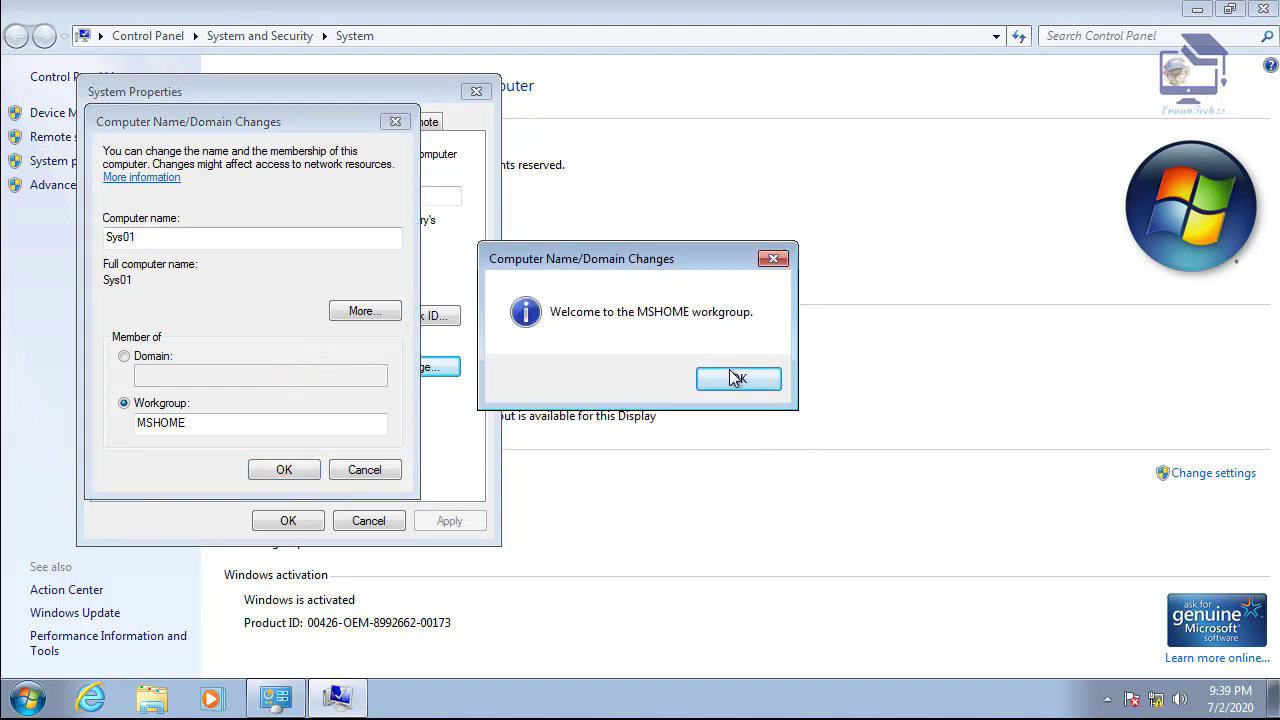
# - Accept the workgroup welcome and restart notices, then restart the PC now
pyautogui.click(740, 375)
pyautogui.click(750, 380)
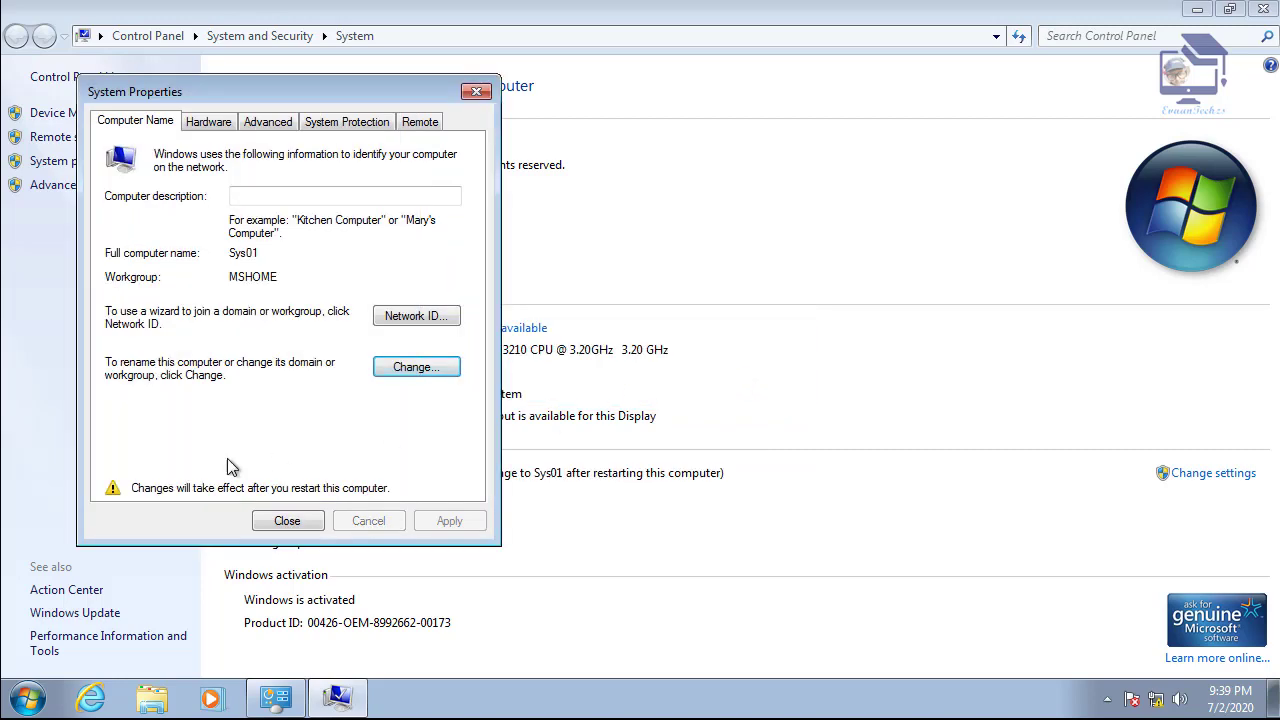
pyautogui.click(280, 521)
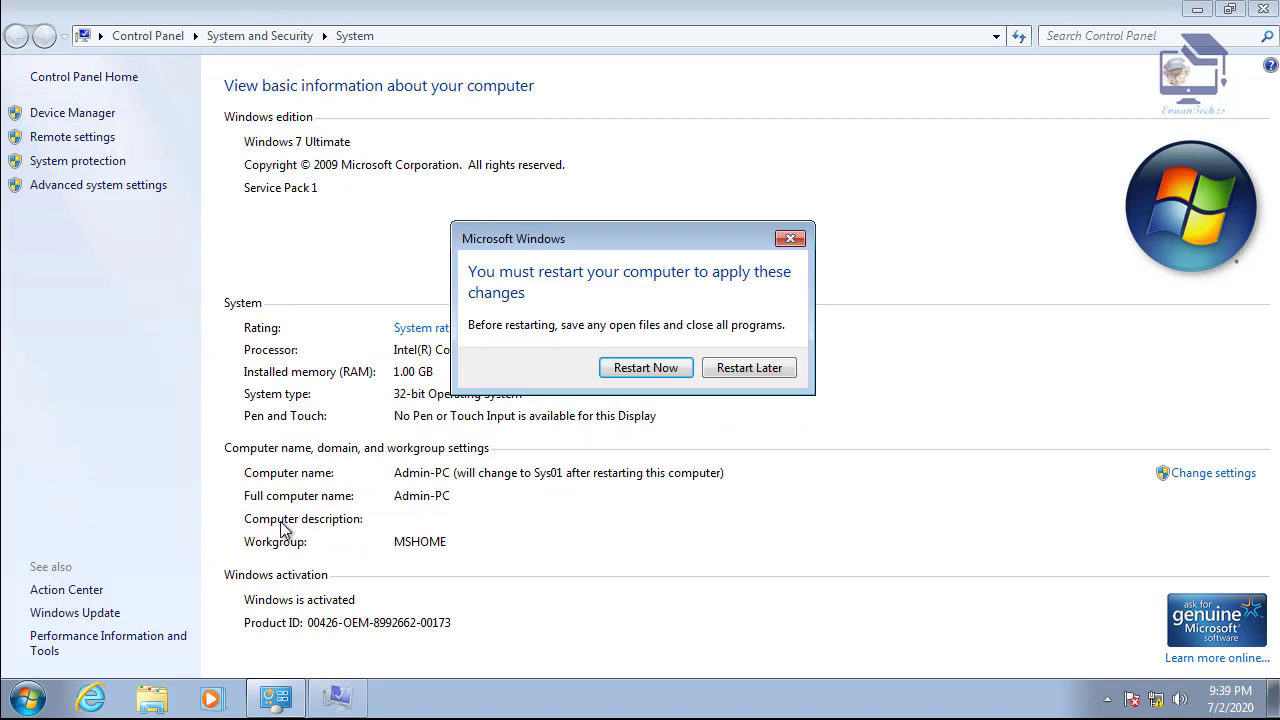
pyautogui.click(674, 367)
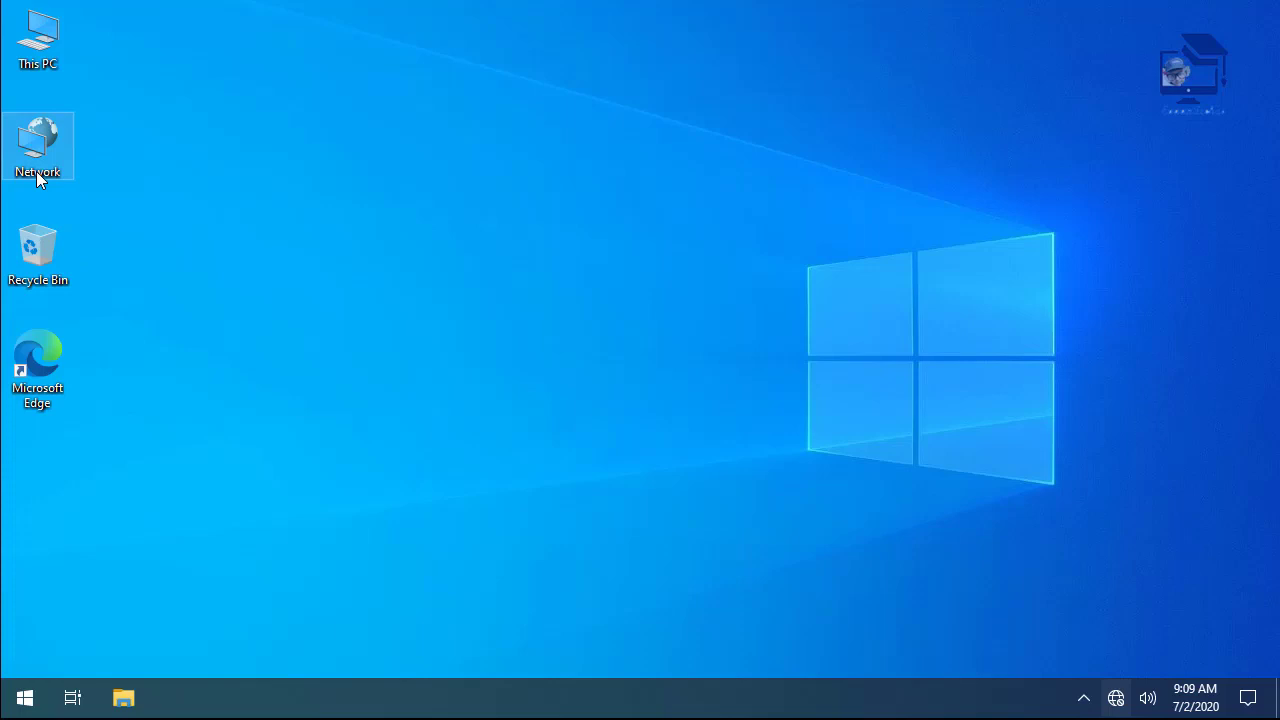
# - Open the IPv4 properties of the Ethernet0 connection via ncpa.cpl
pyautogui.press('super+r')
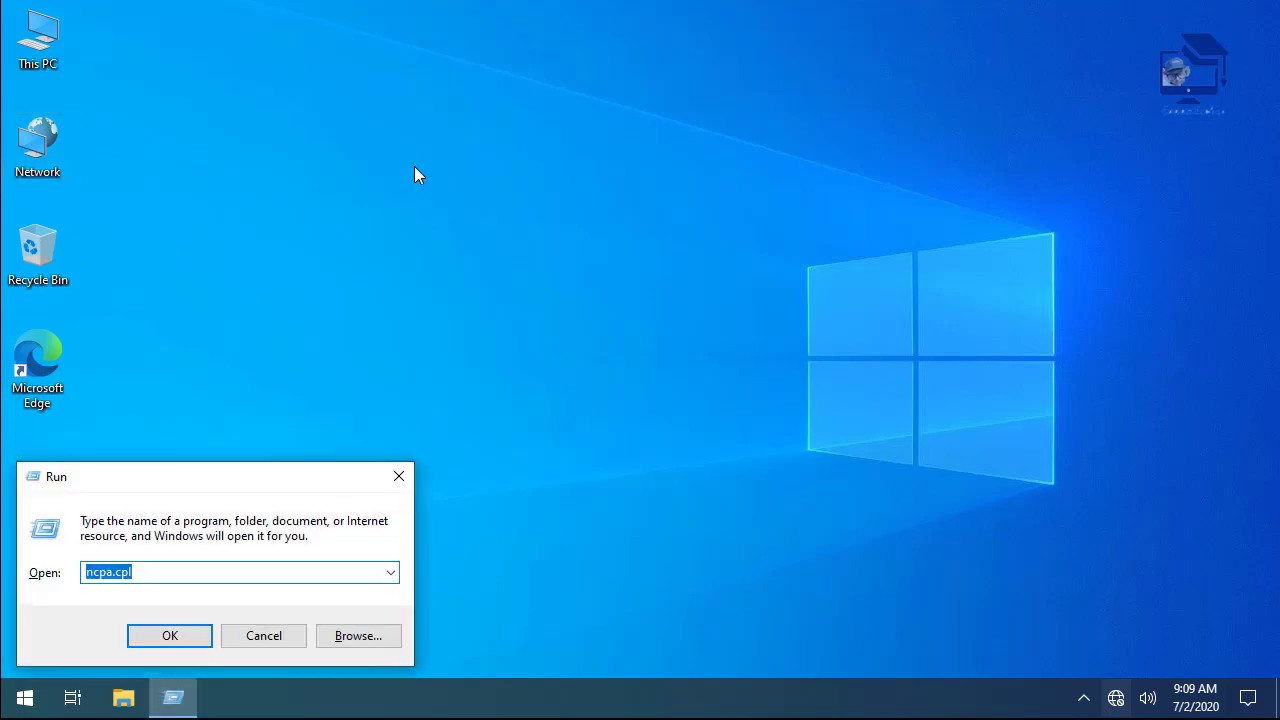
pyautogui.press('Escape')
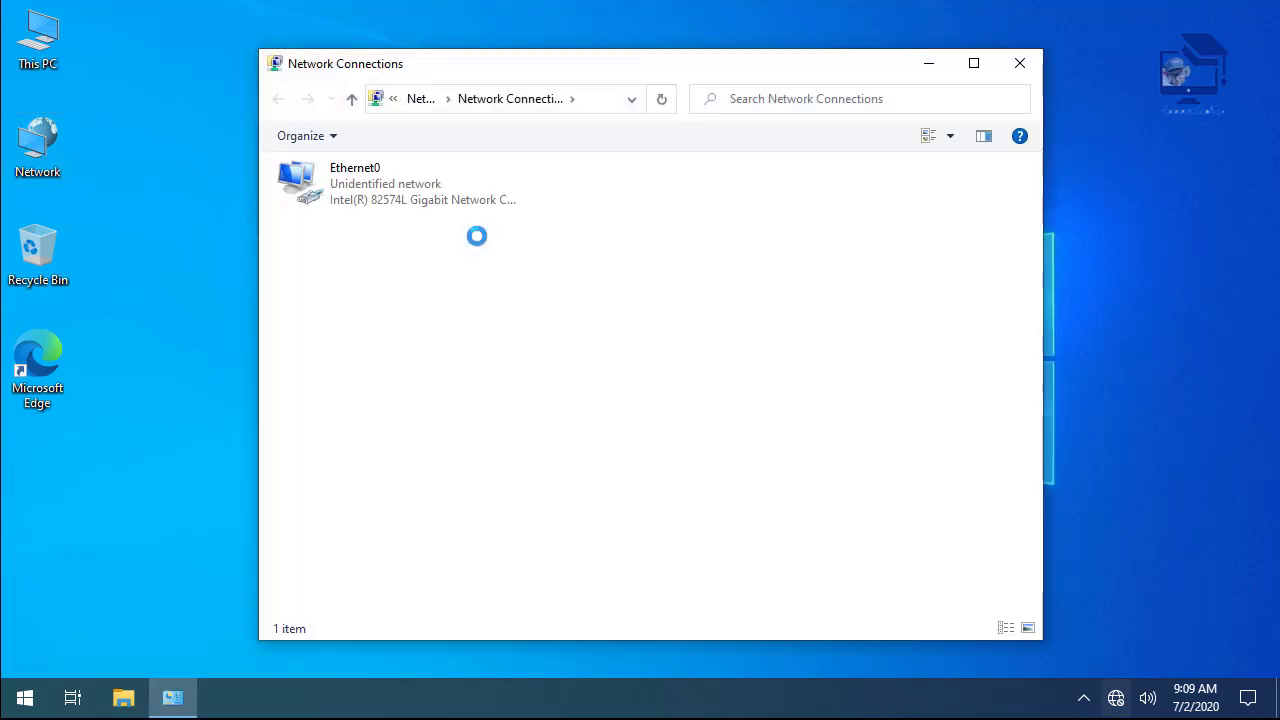
pyautogui.click(409, 190)
pyautogui.rightClick(409, 188)
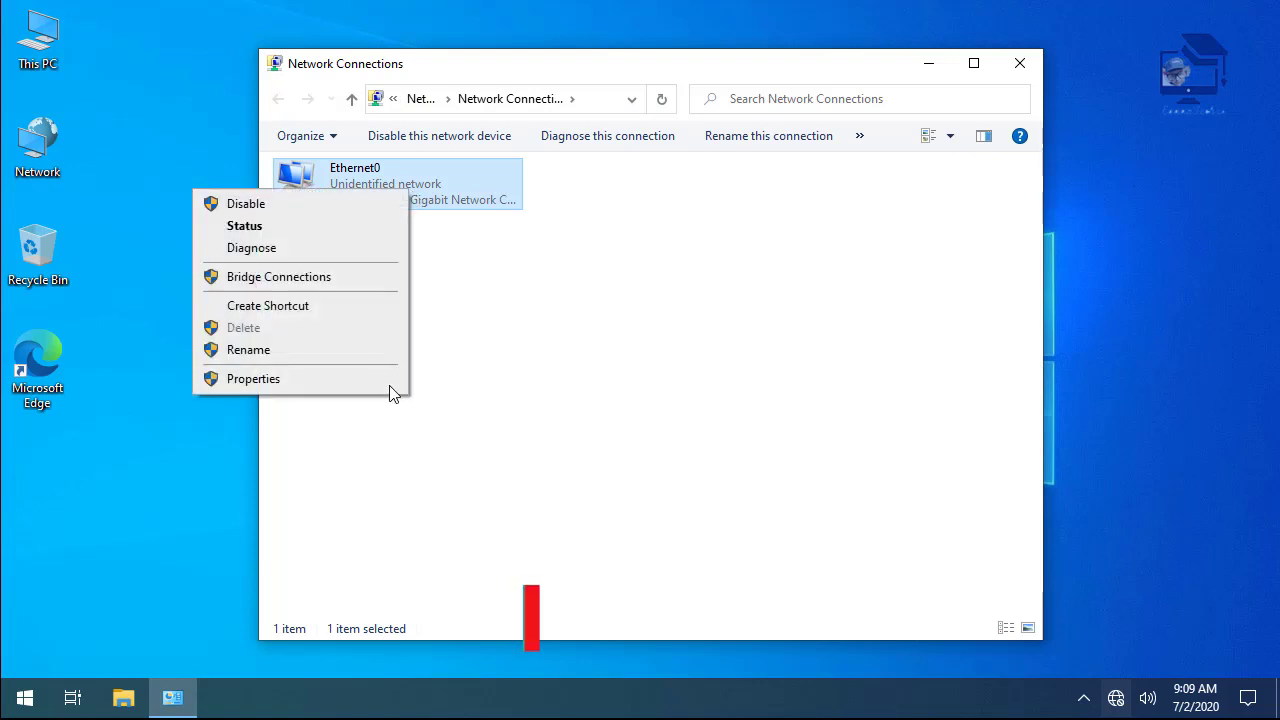
pyautogui.click(300, 386)
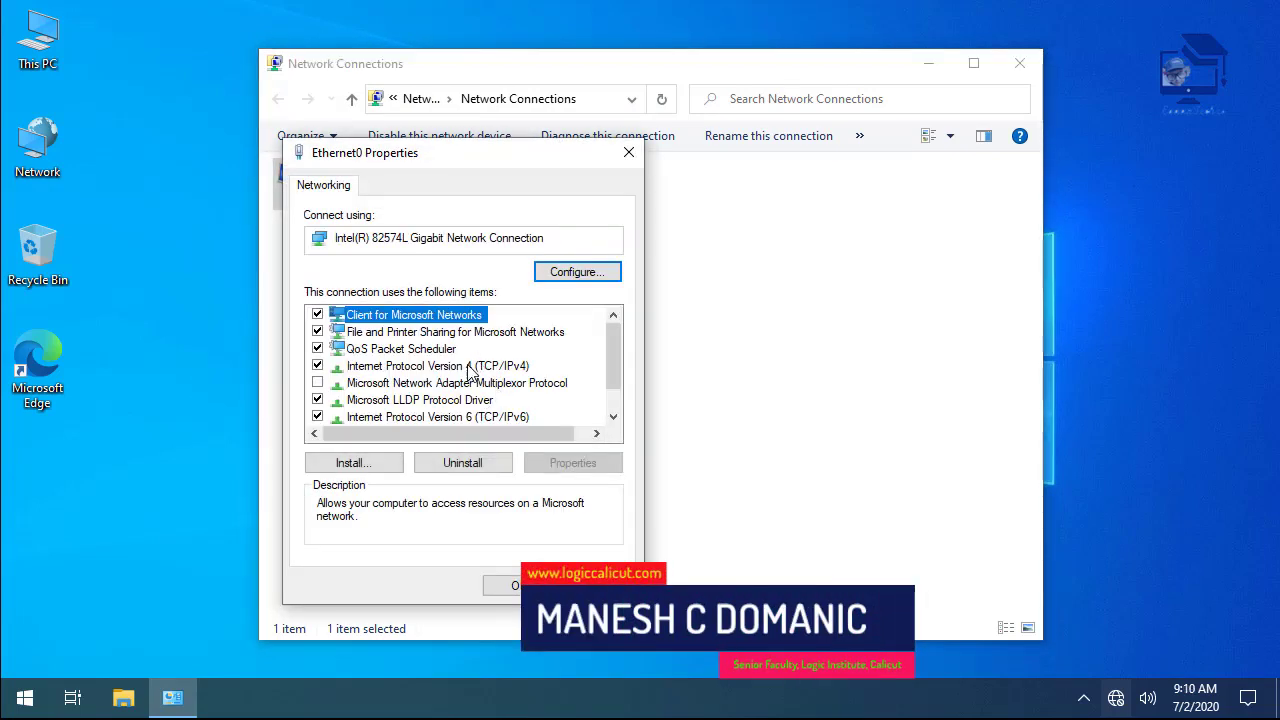
pyautogui.doubleClick(471, 366)
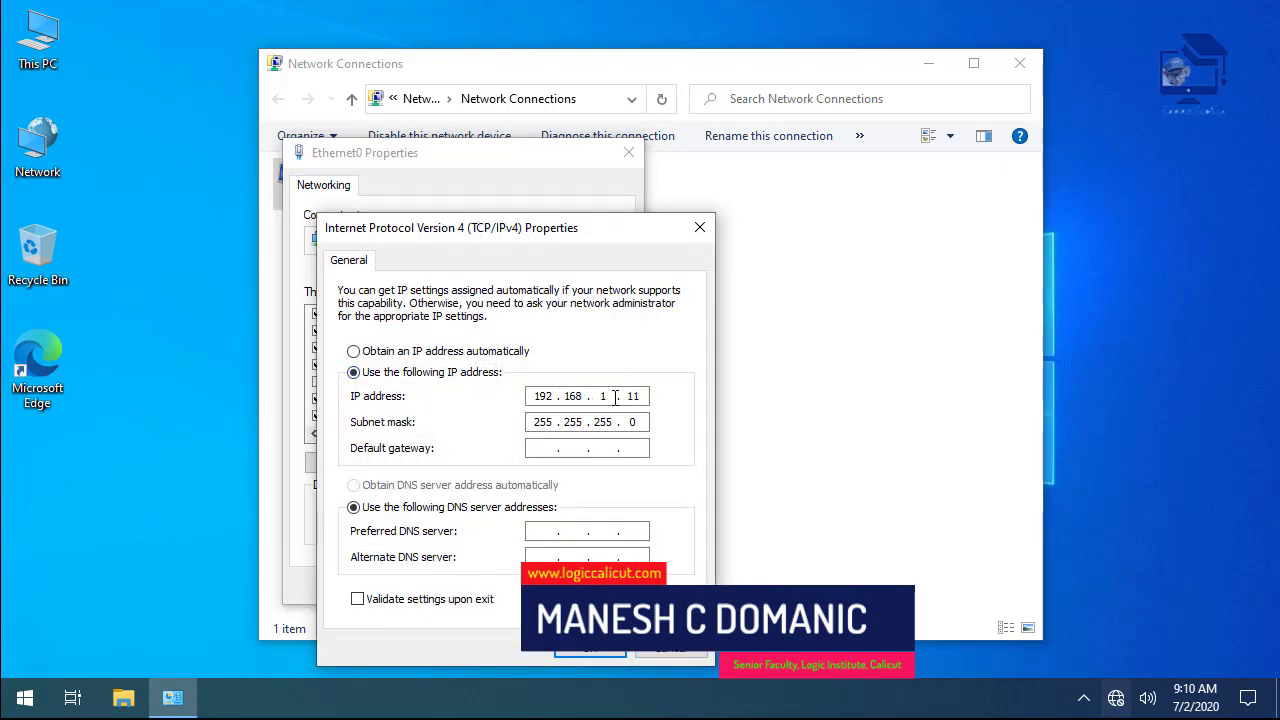
# - Set Ethernet0 to static IP 192.168.10.2 with mask 255.255.255.0 and close the windows
pyautogui.click(462, 354)
pyautogui.click(462, 378)
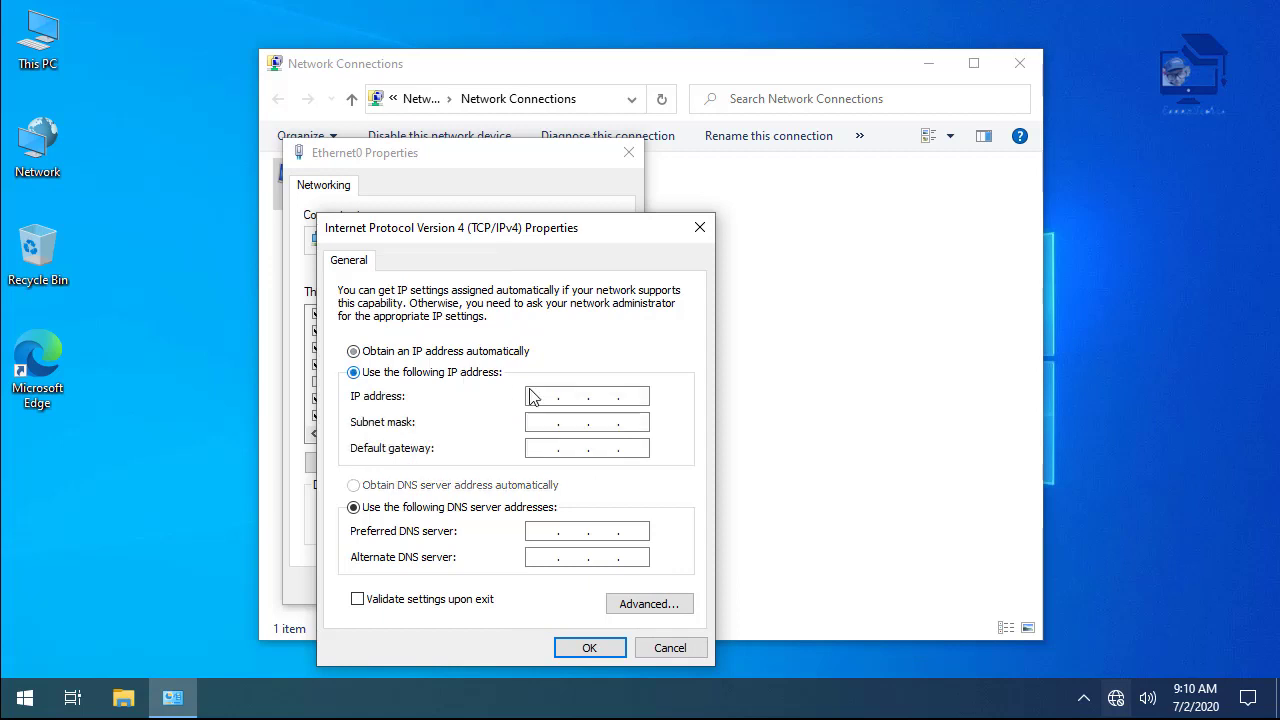
pyautogui.write('192 . 168 . 10 . 2')
pyautogui.press('Tab')
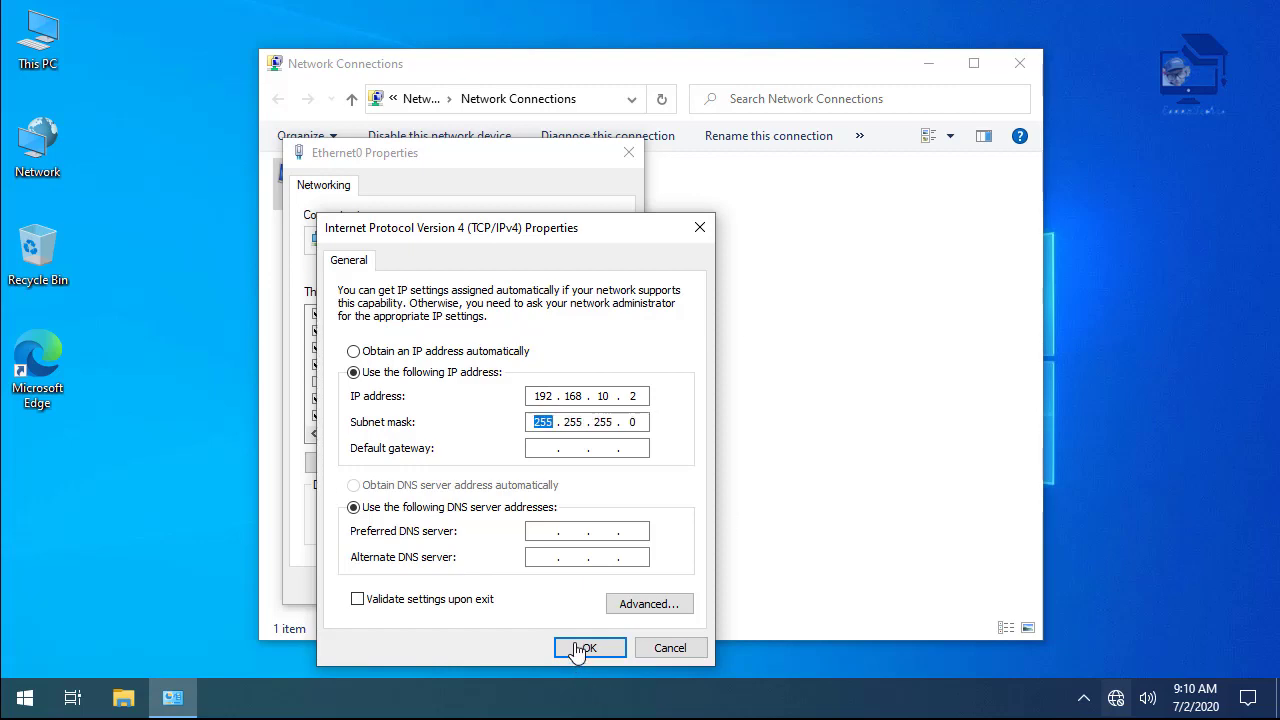
pyautogui.click(582, 649)
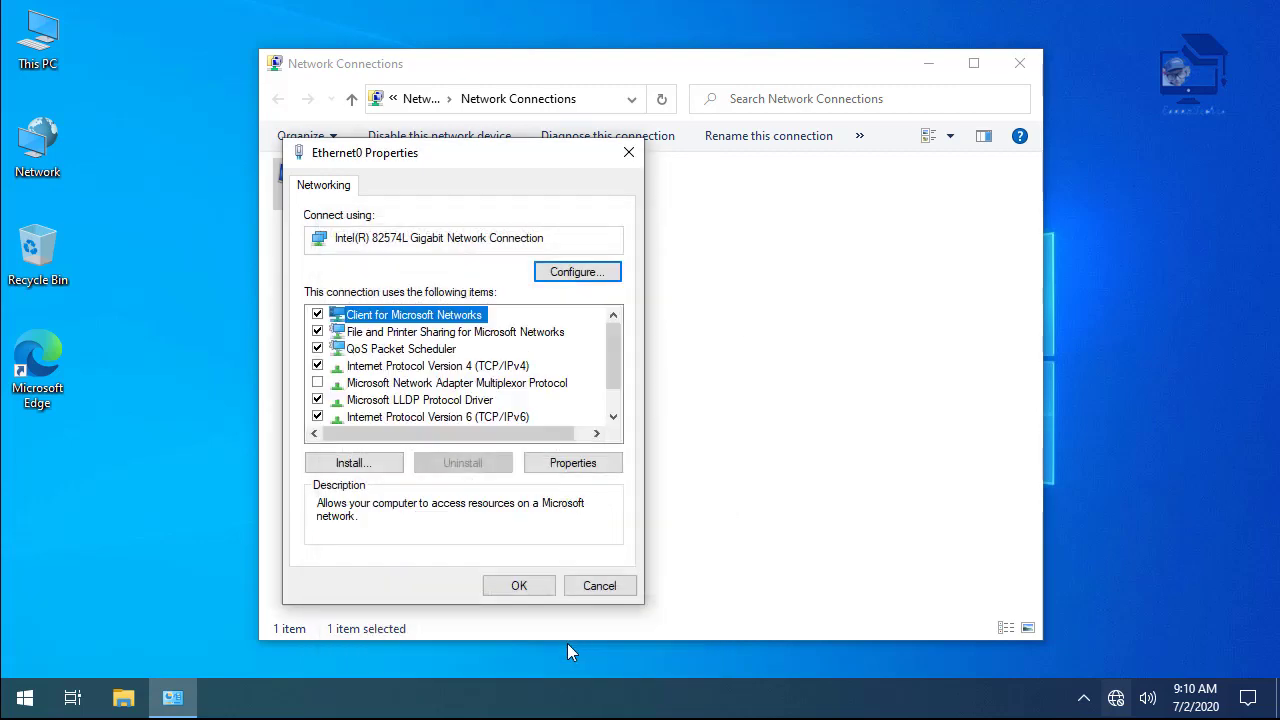
pyautogui.click(519, 586)
pyautogui.click(1019, 63)
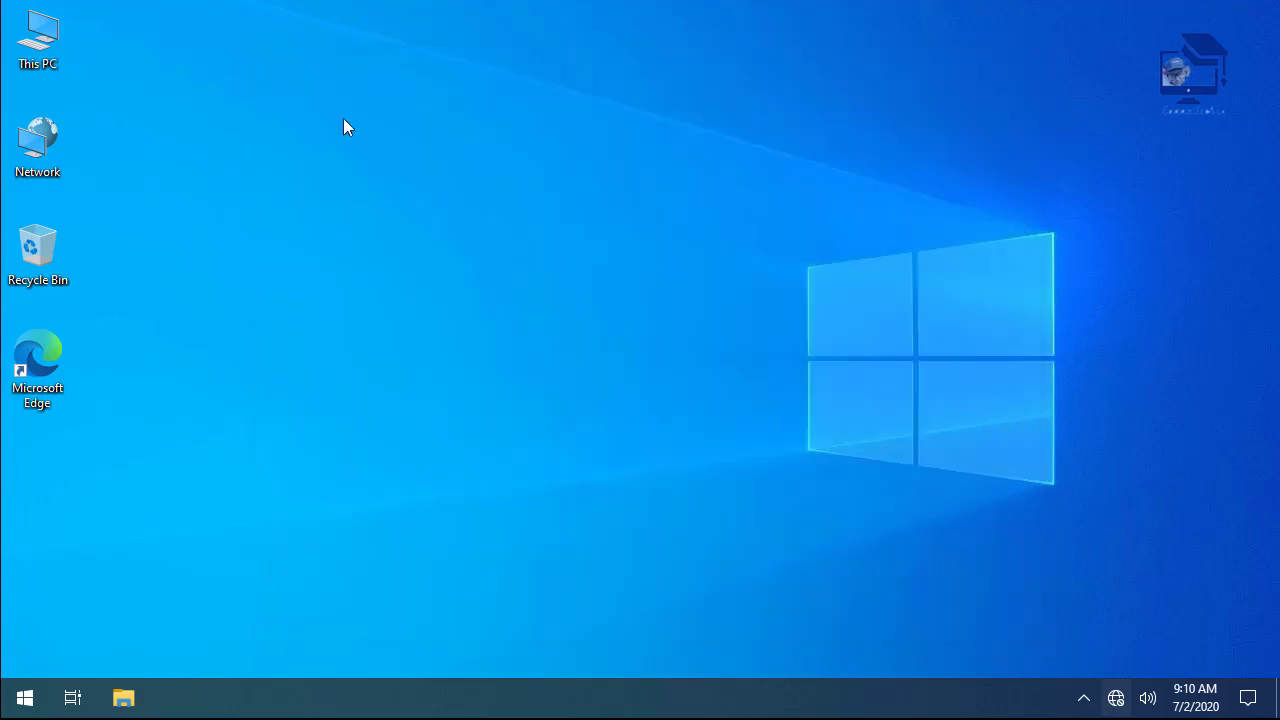
# - Rename the computer to Sys02 and set its workgroup to MSHOME
pyautogui.rightClick(54, 60)
pyautogui.click(94, 290)
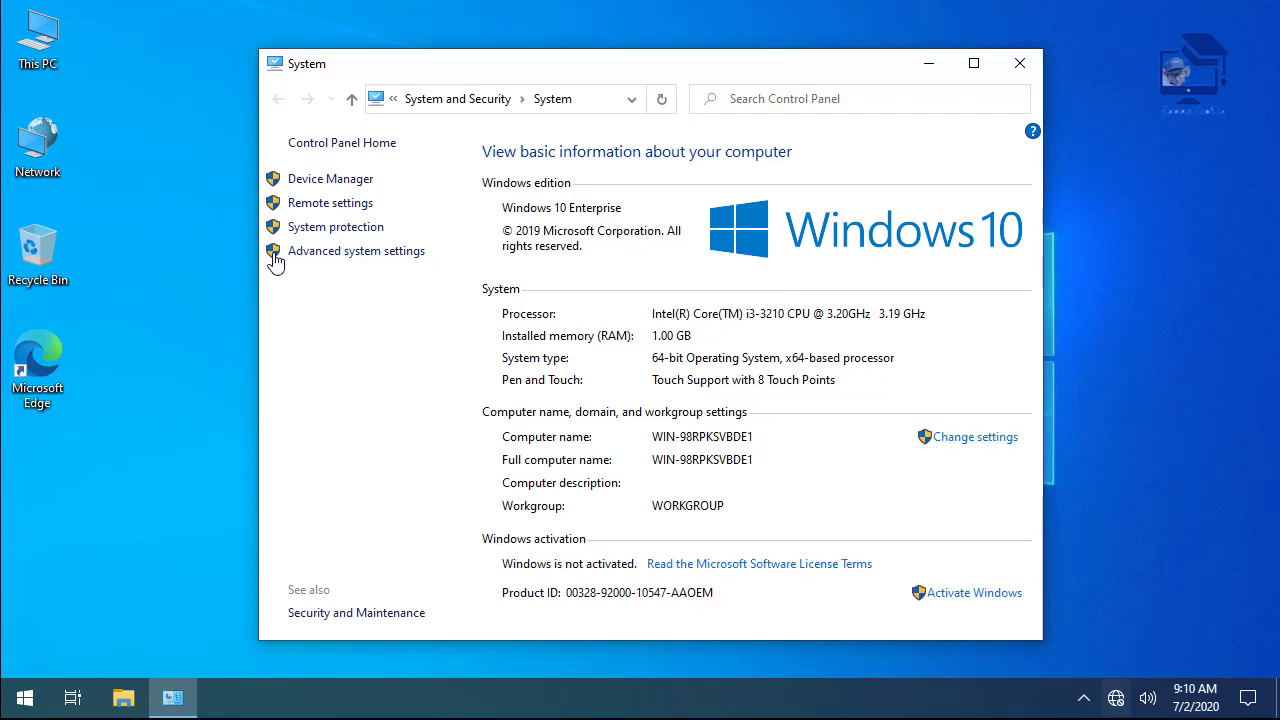
pyautogui.click(1007, 440)
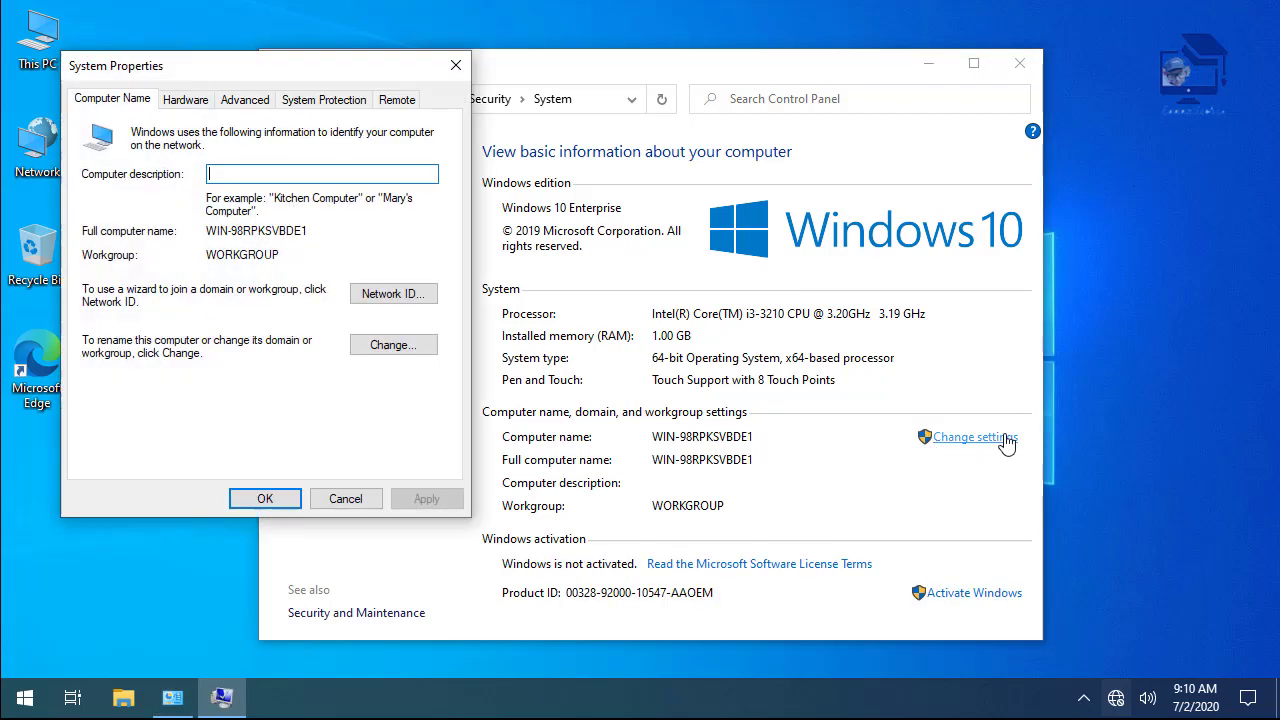
pyautogui.click(390, 346)
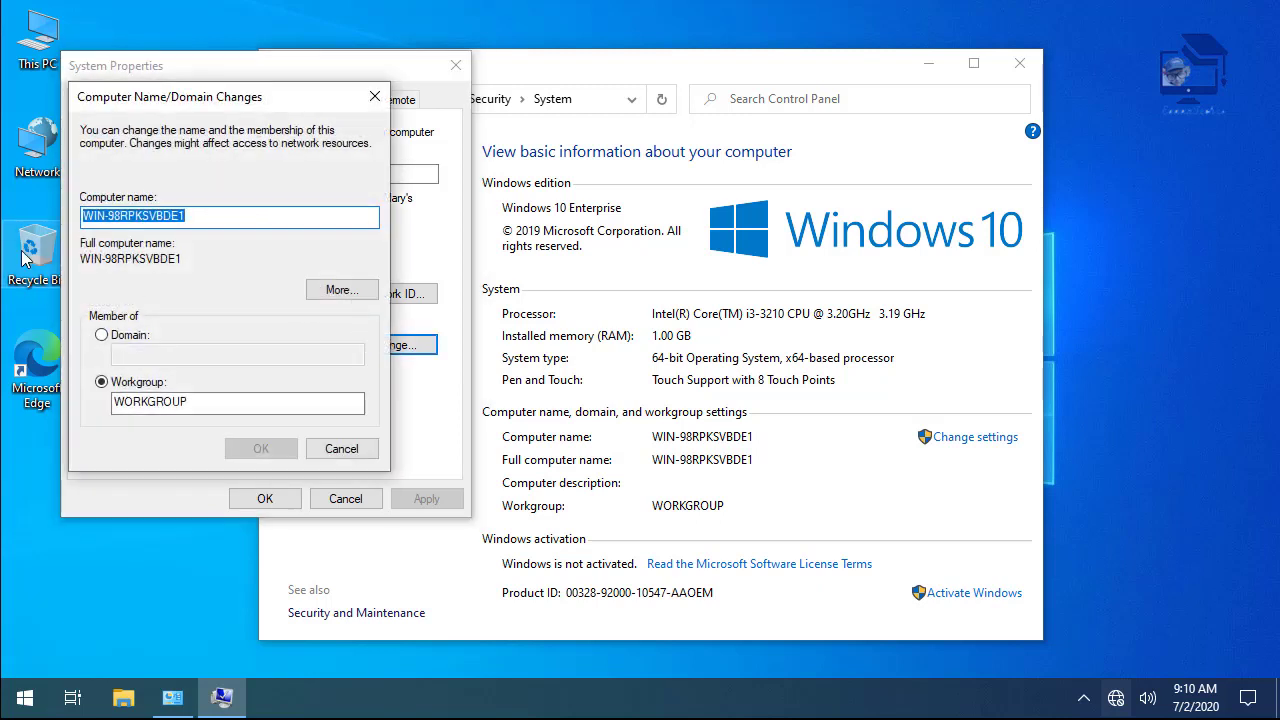
pyautogui.click(208, 219)
pyautogui.doubleClick(166, 221)
pyautogui.write('Sys')
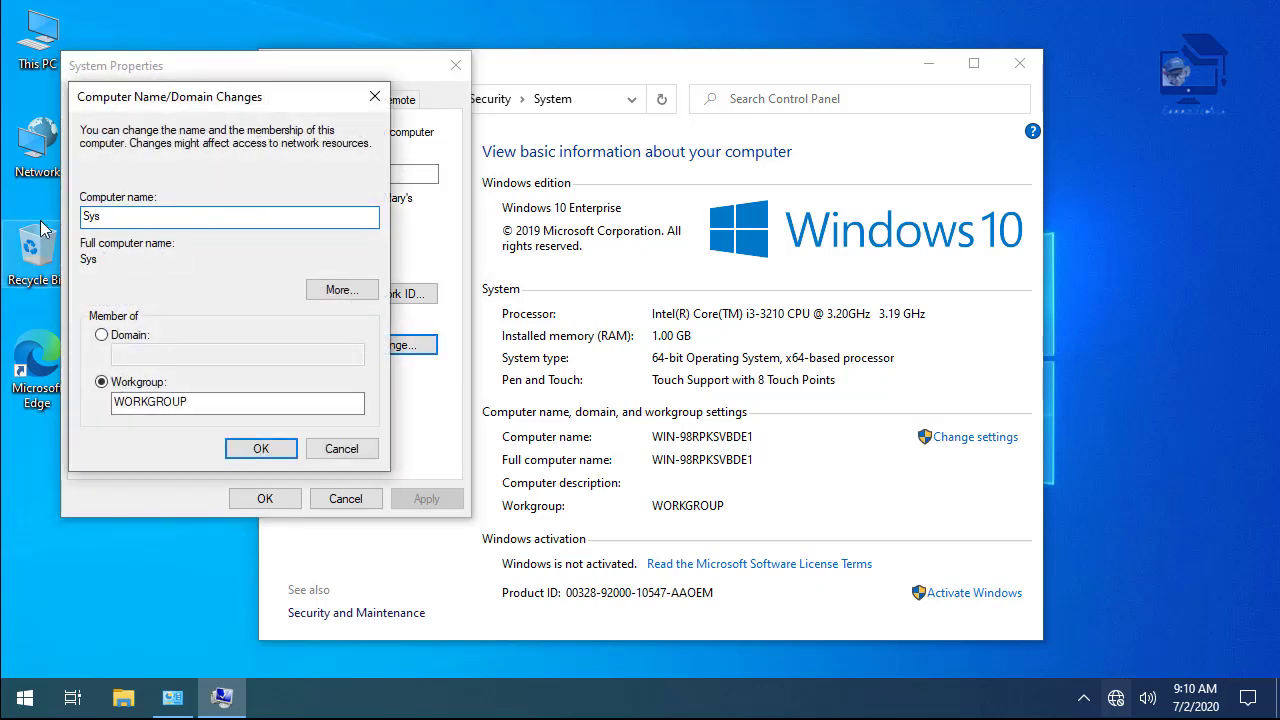
pyautogui.write('02')
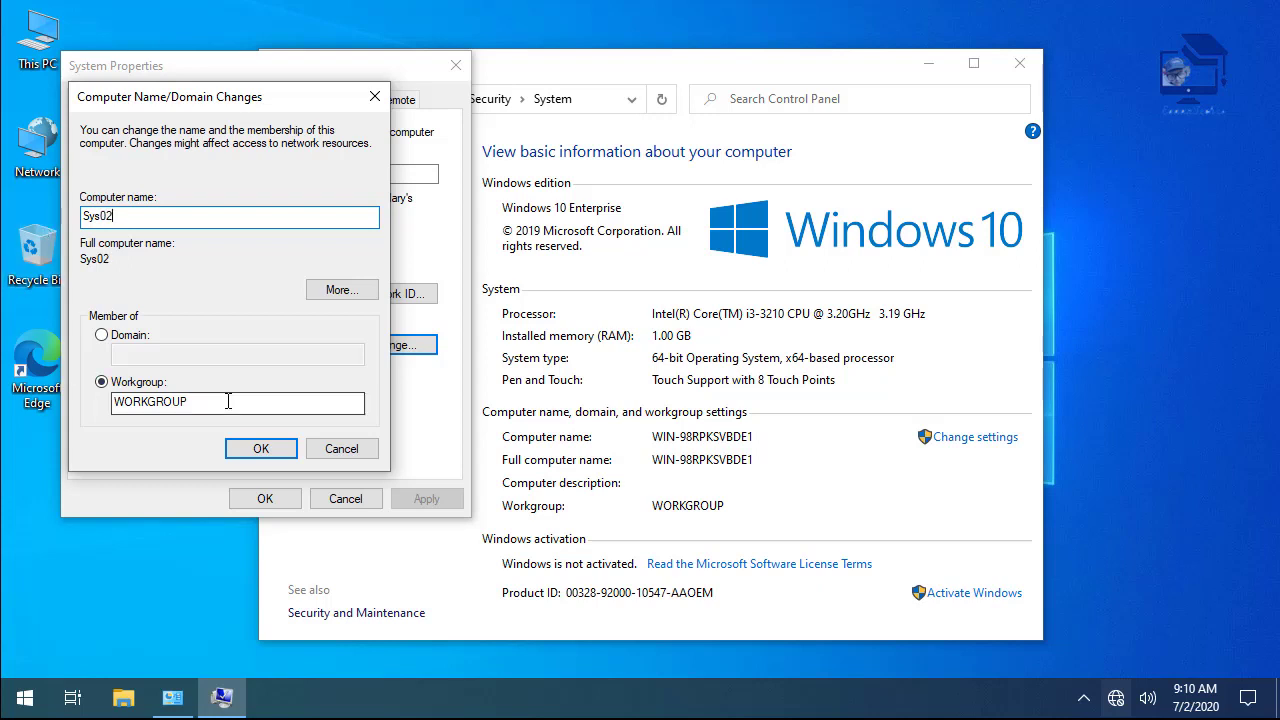
pyautogui.doubleClick(229, 401)
pyautogui.write('MSHOME')
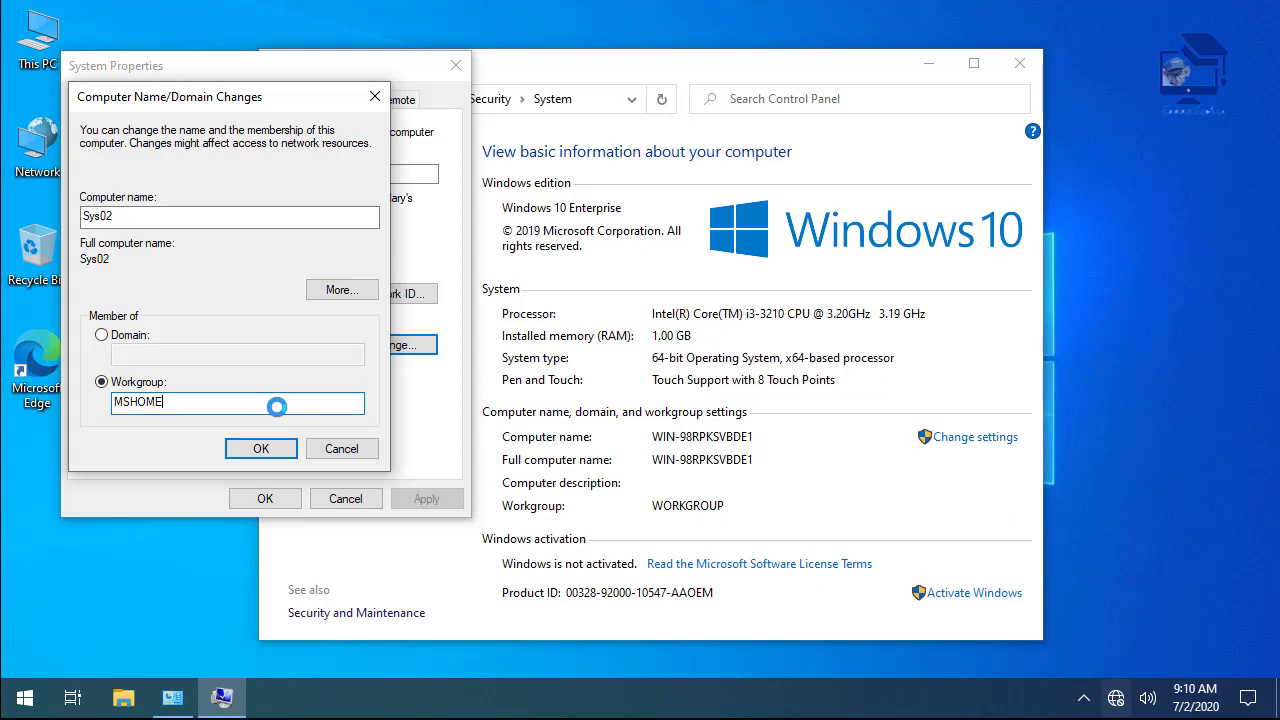
# - Accept the MSHOME welcome and restart notices, then restart Windows now
pyautogui.click(741, 420)
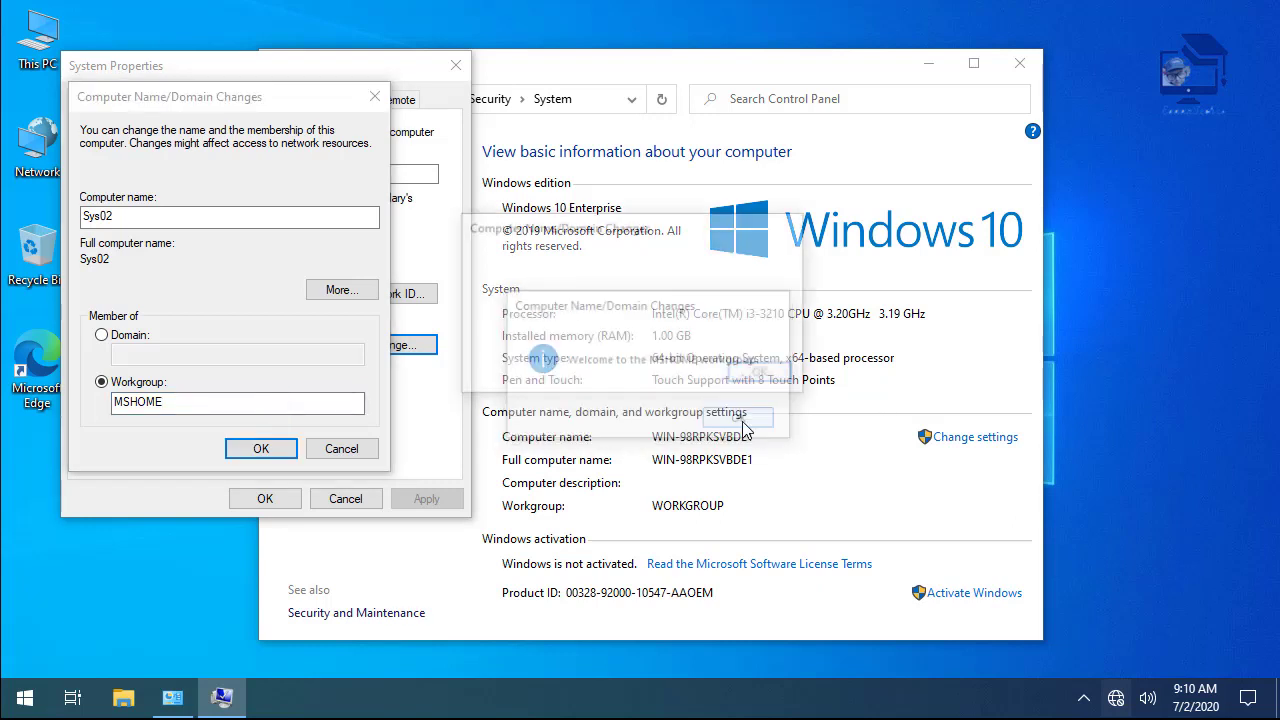
pyautogui.click(766, 376)
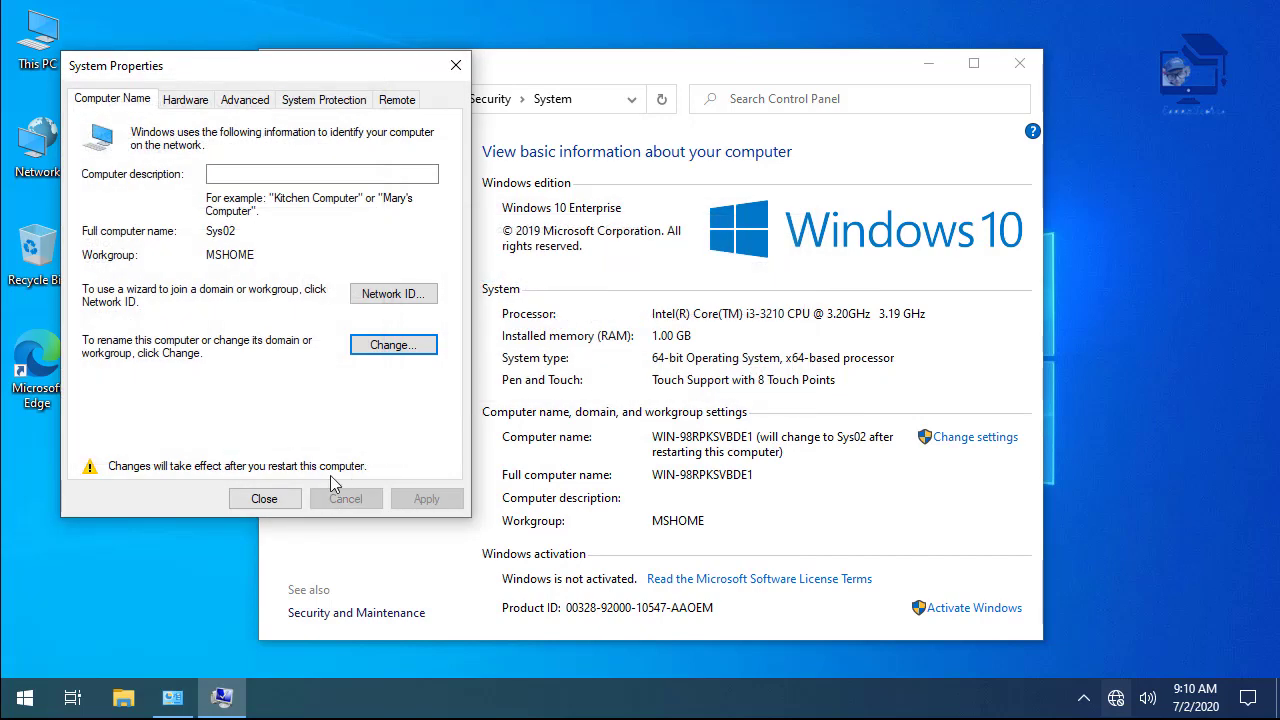
pyautogui.click(266, 499)
pyautogui.click(629, 370)
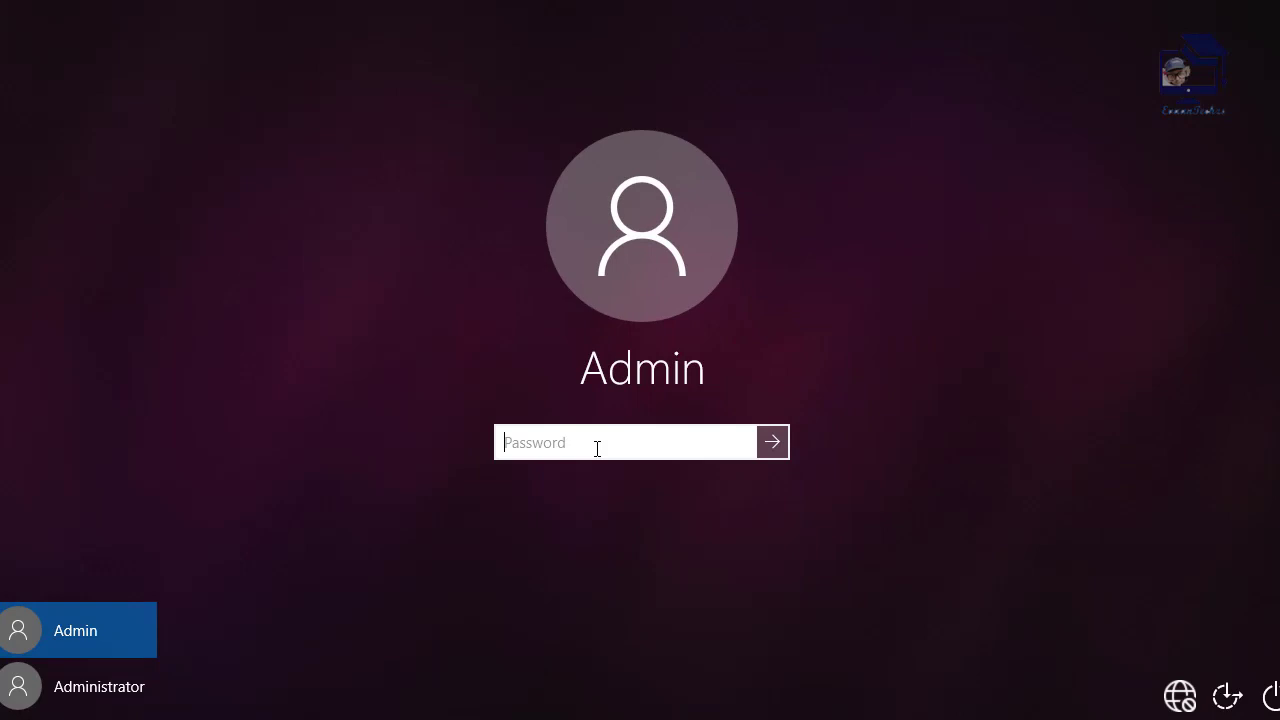
# - Sign in to Windows 10 with the account password
pyautogui.write('123')
pyautogui.press('Return')
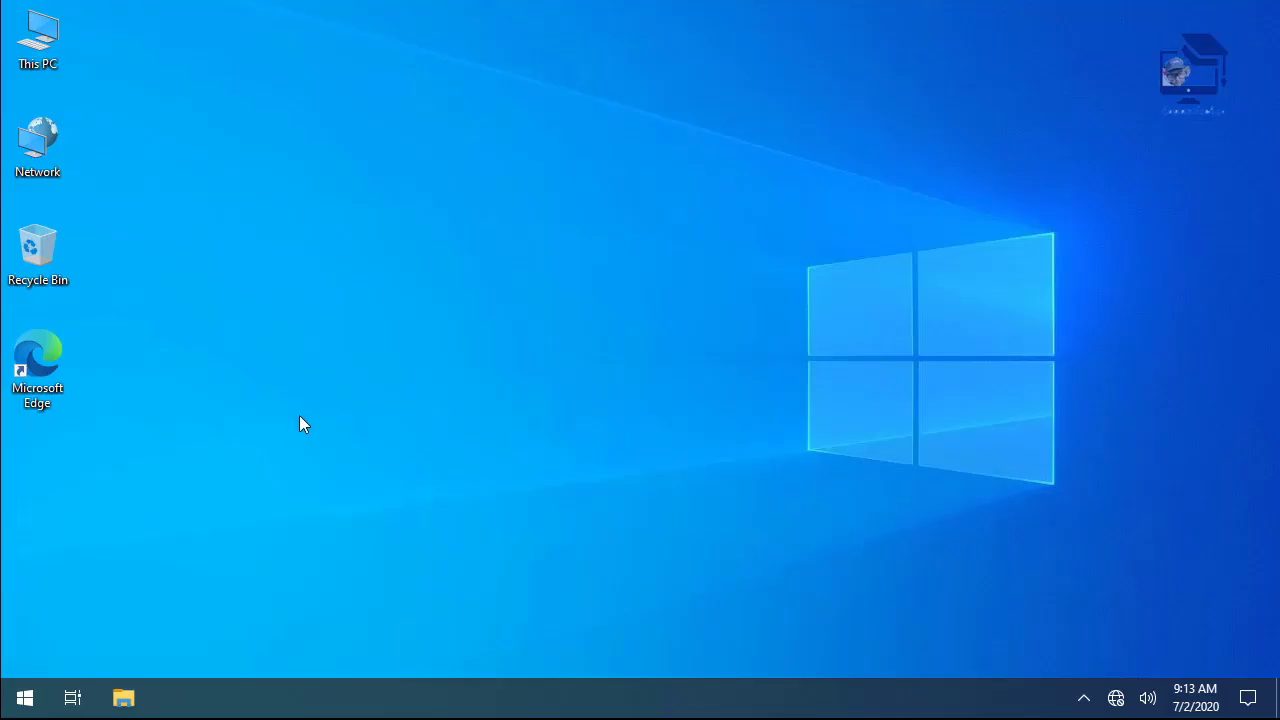
pyautogui.press('super')
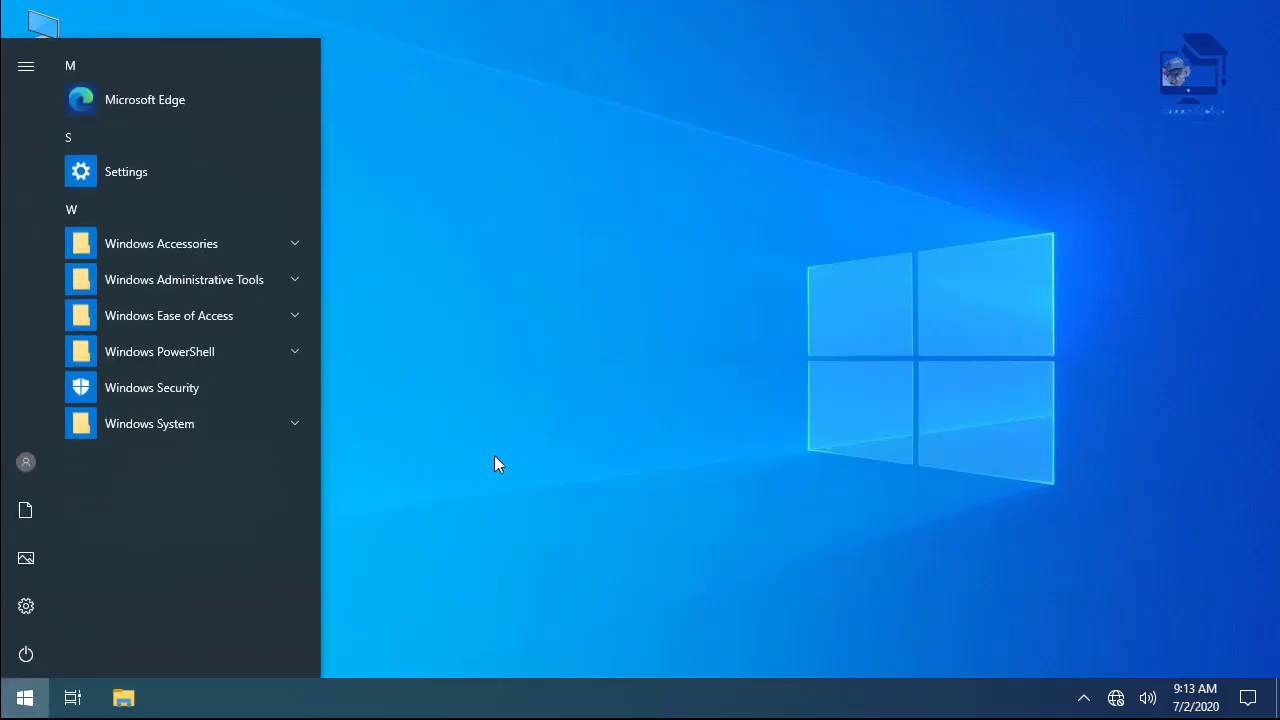
pyautogui.write('con')
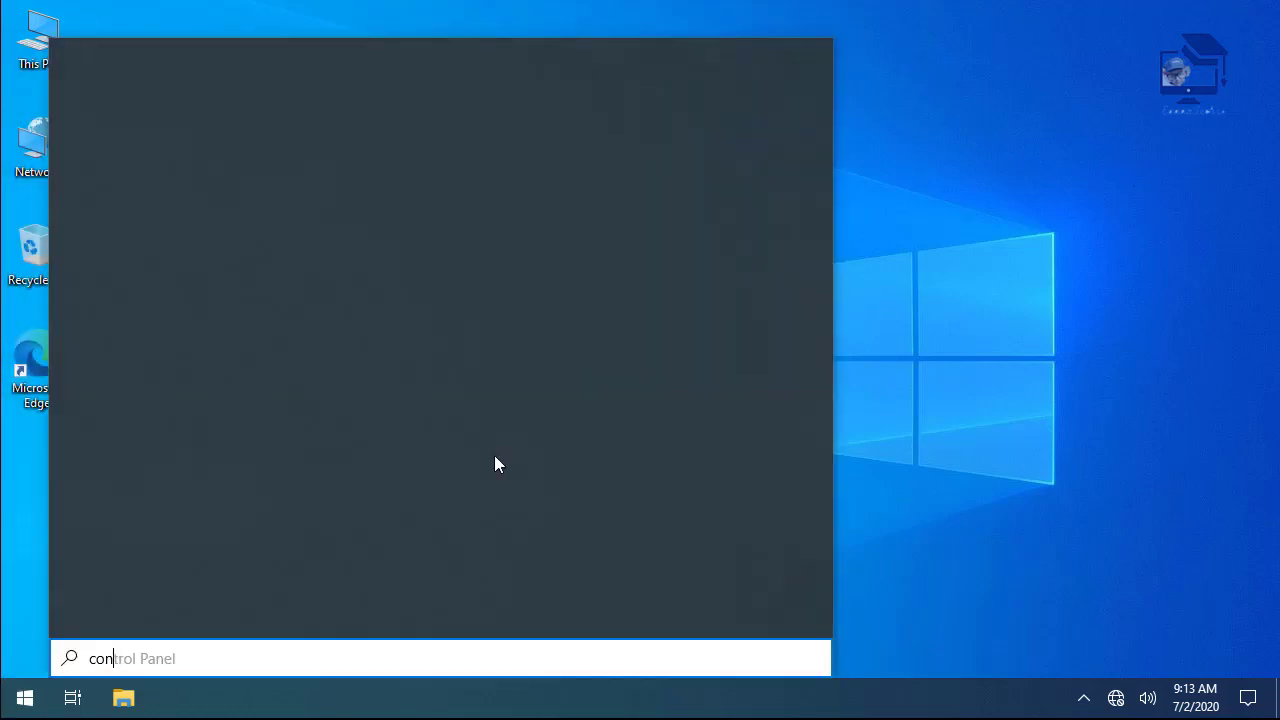
pyautogui.write('tr')
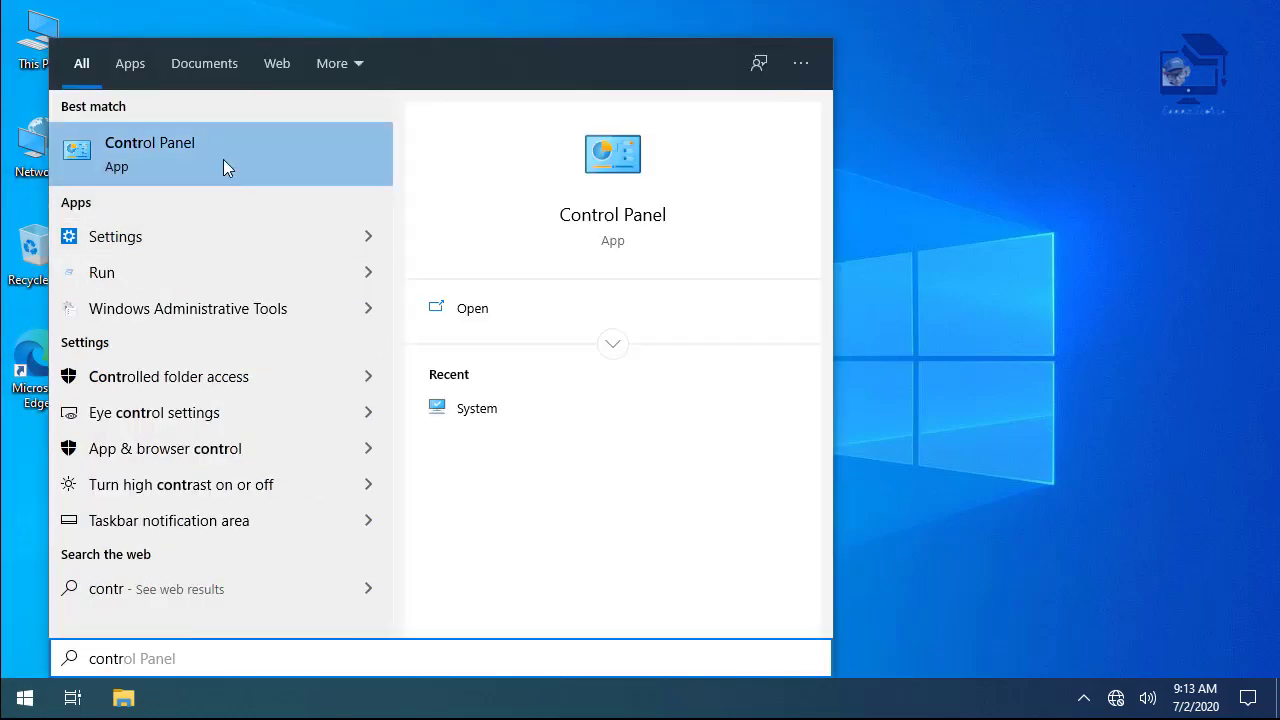
pyautogui.click(225, 168)
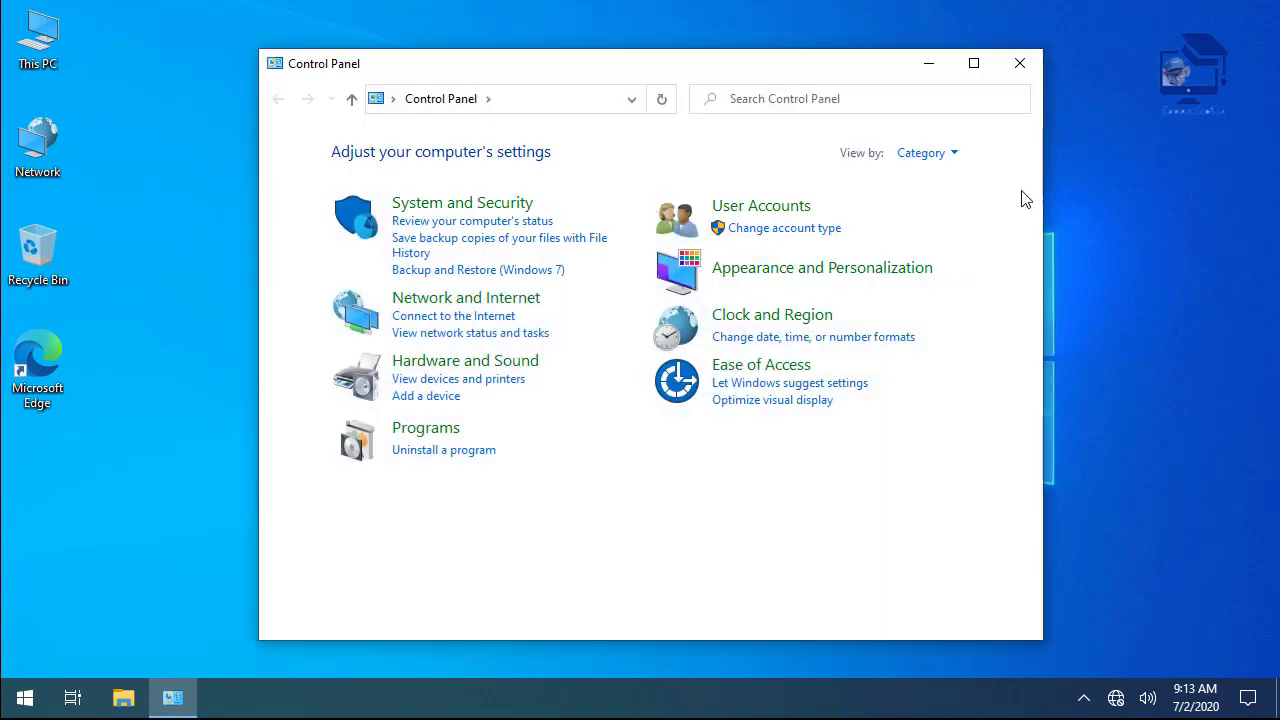
pyautogui.click(932, 155)
pyautogui.click(934, 230)
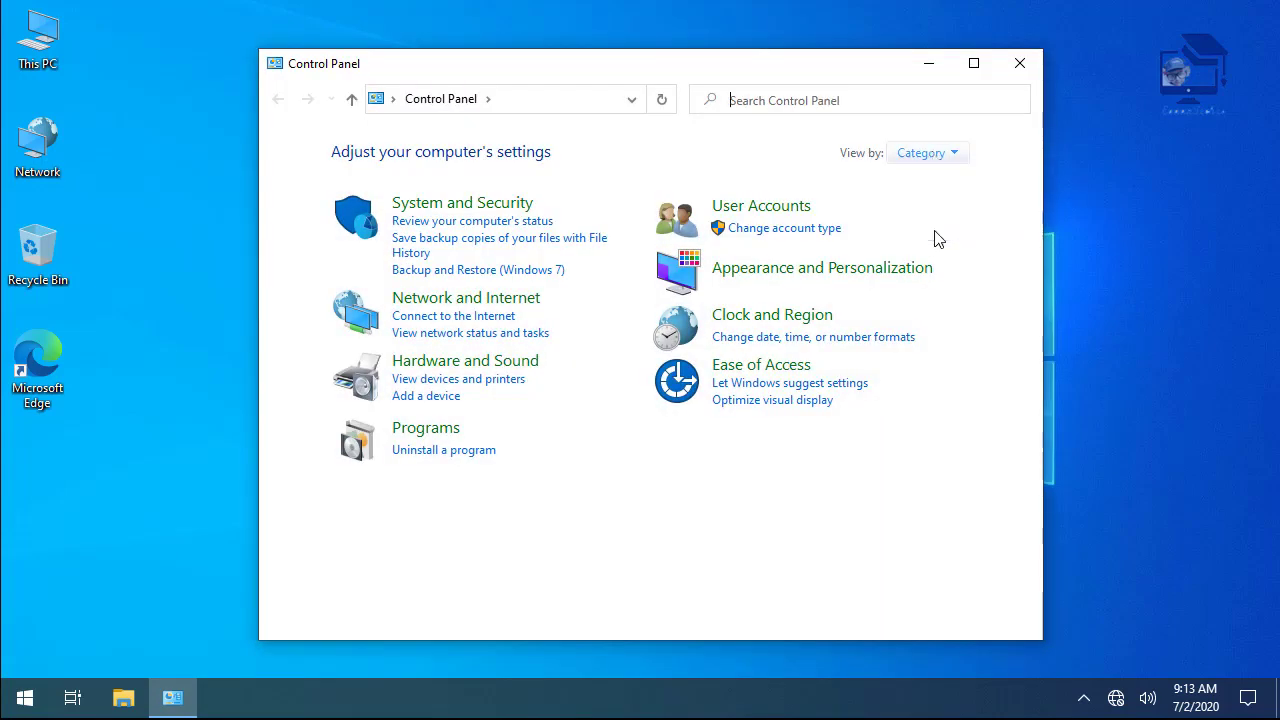
pyautogui.click(976, 63)
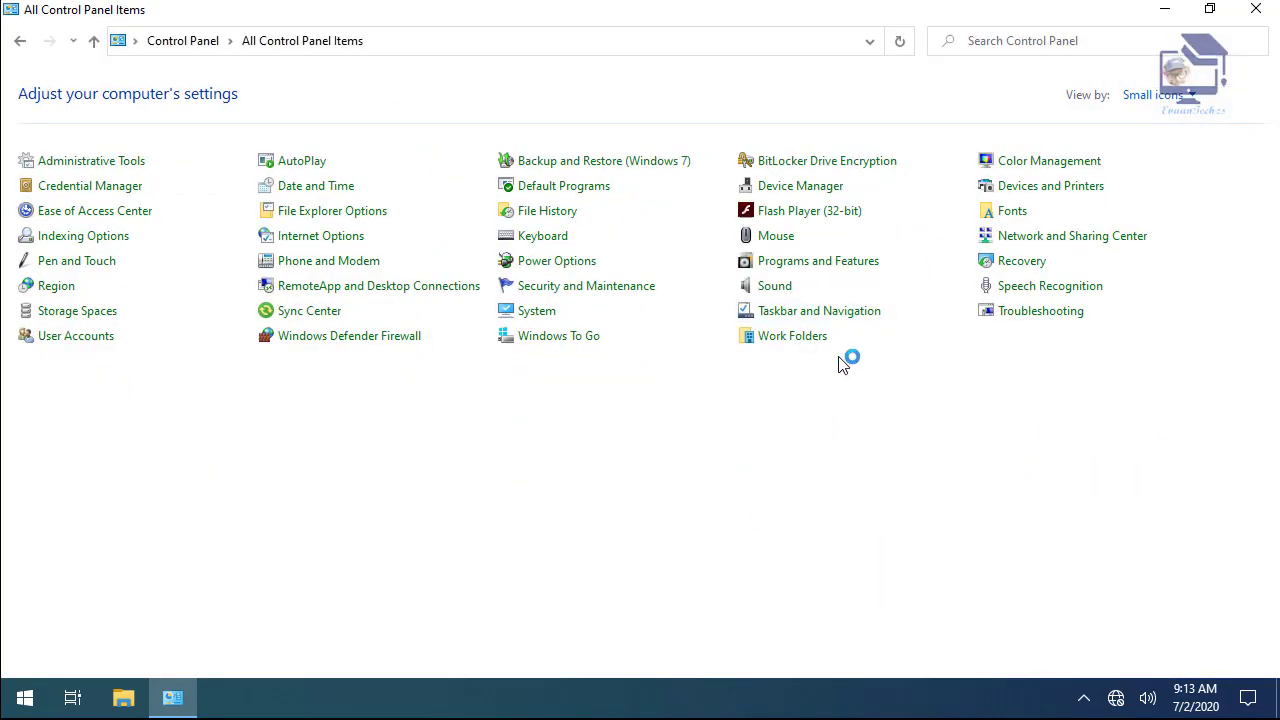
pyautogui.click(312, 345)
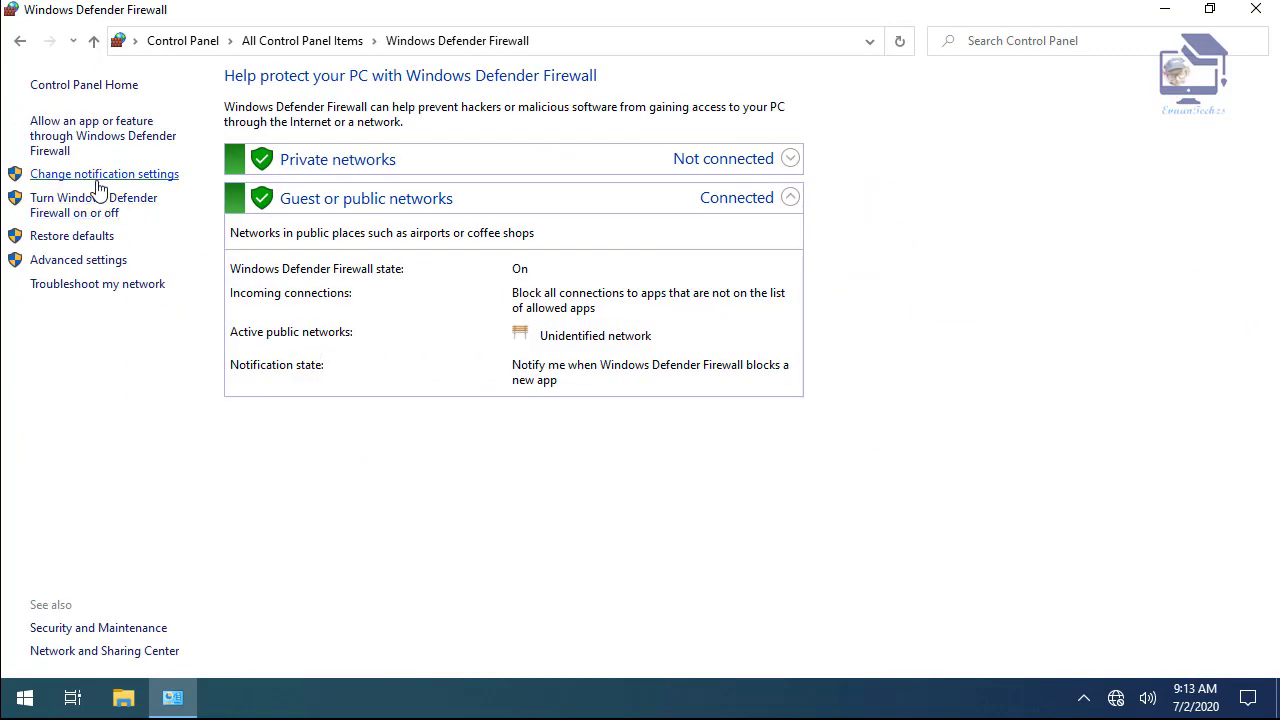
pyautogui.click(77, 213)
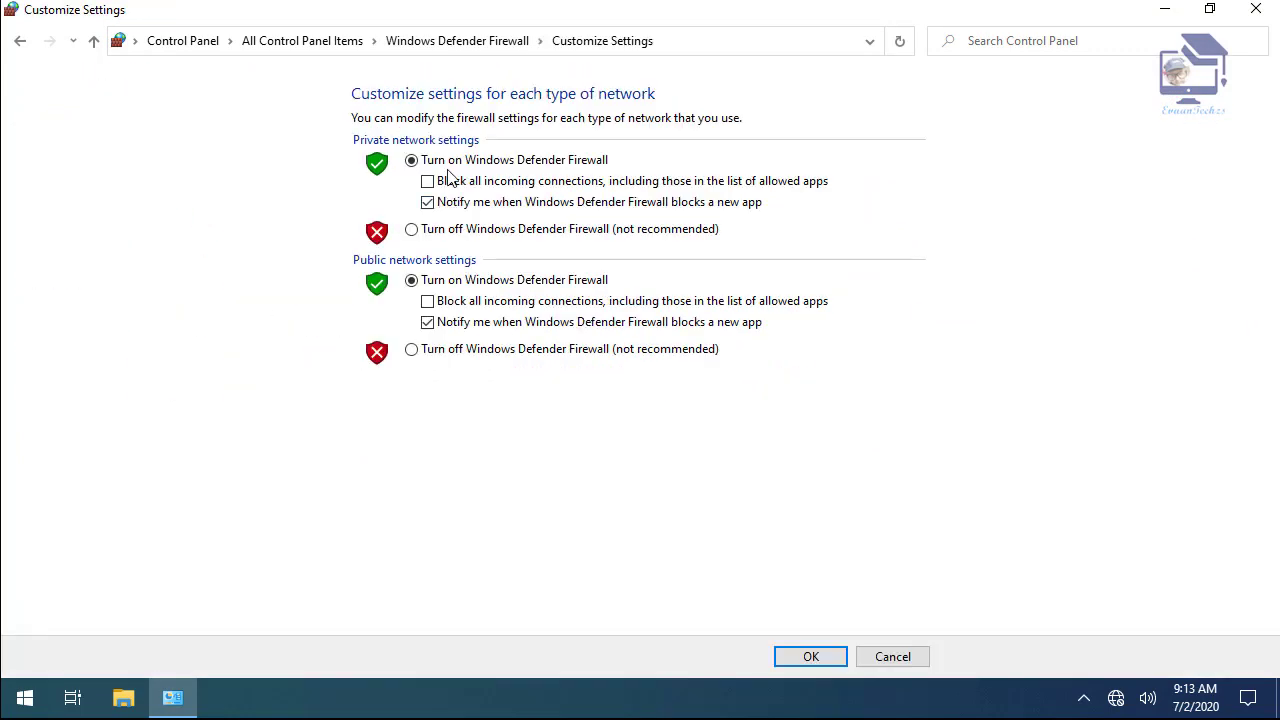
pyautogui.click(450, 240)
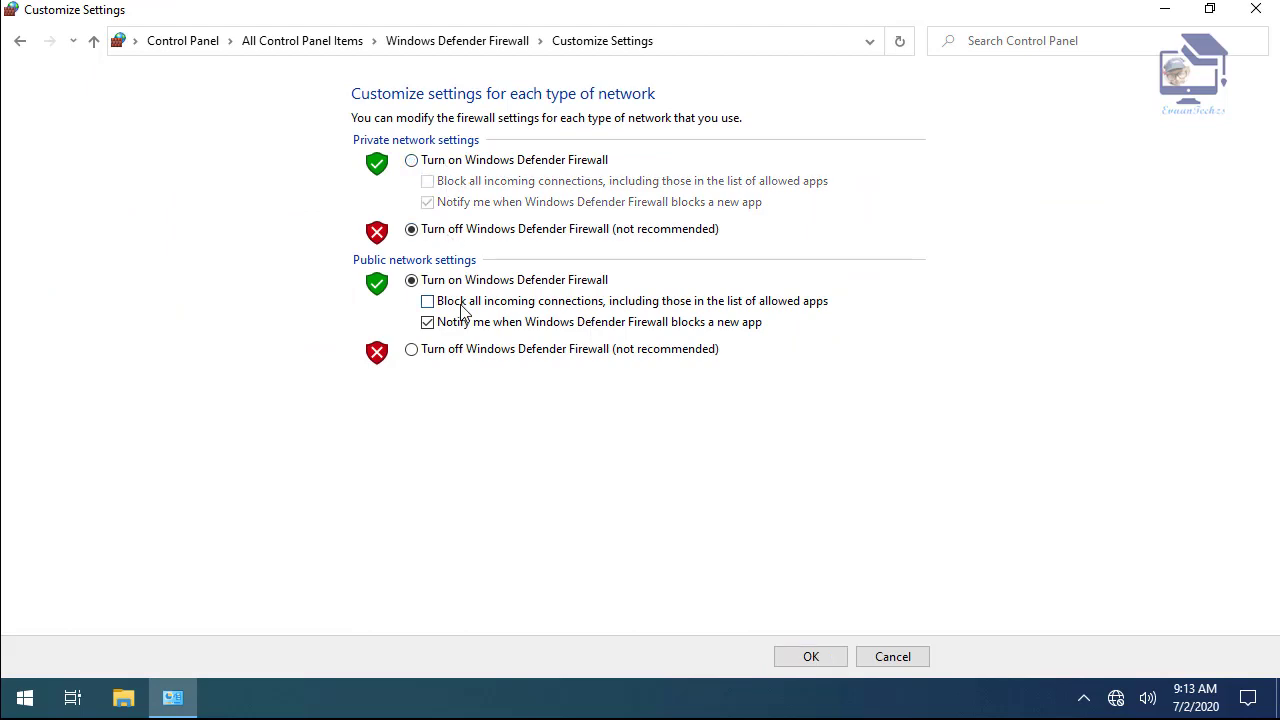
pyautogui.click(486, 166)
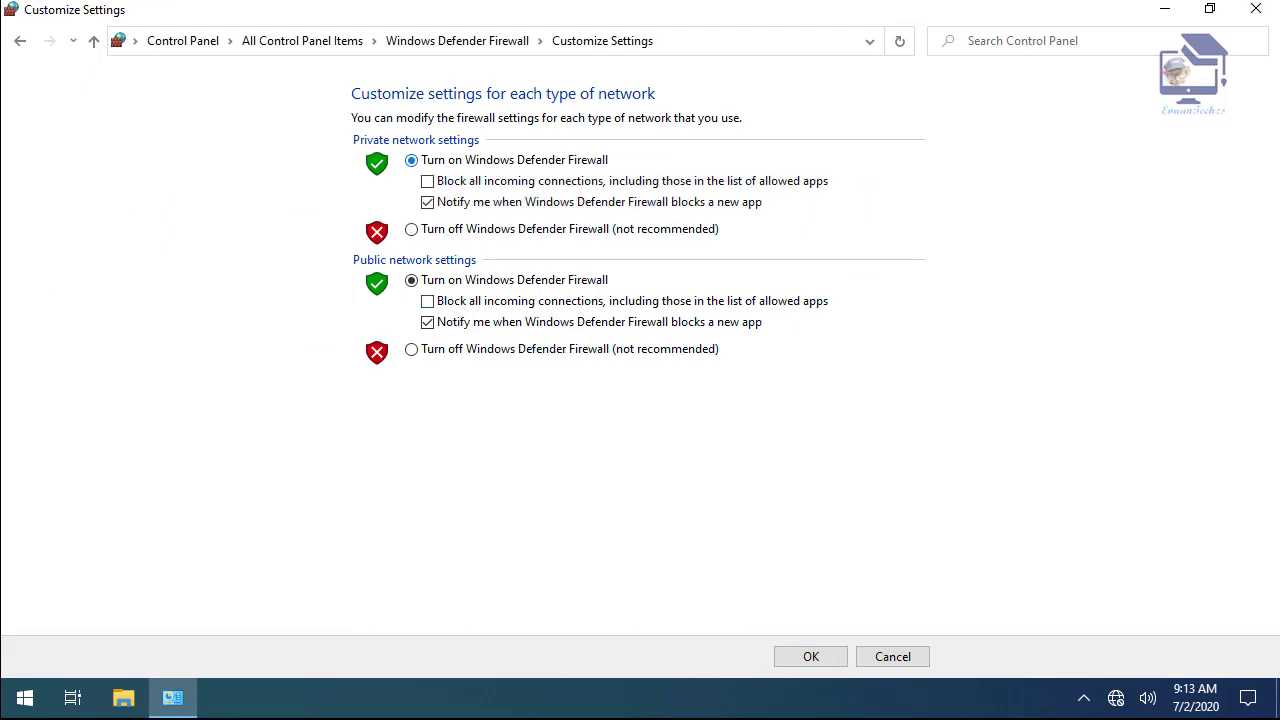
pyautogui.click(1252, 18)
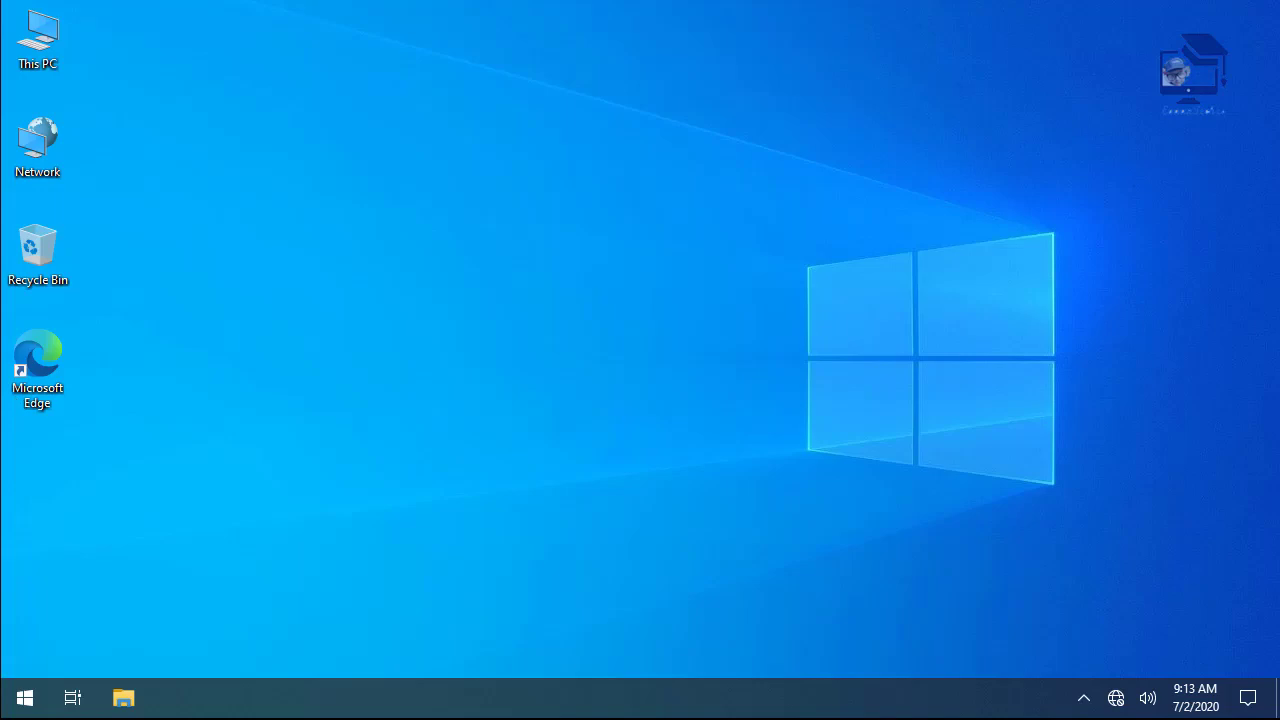
# - In advanced sharing settings, turn on network discovery and file and printer sharing
pyautogui.rightClick(27, 165)
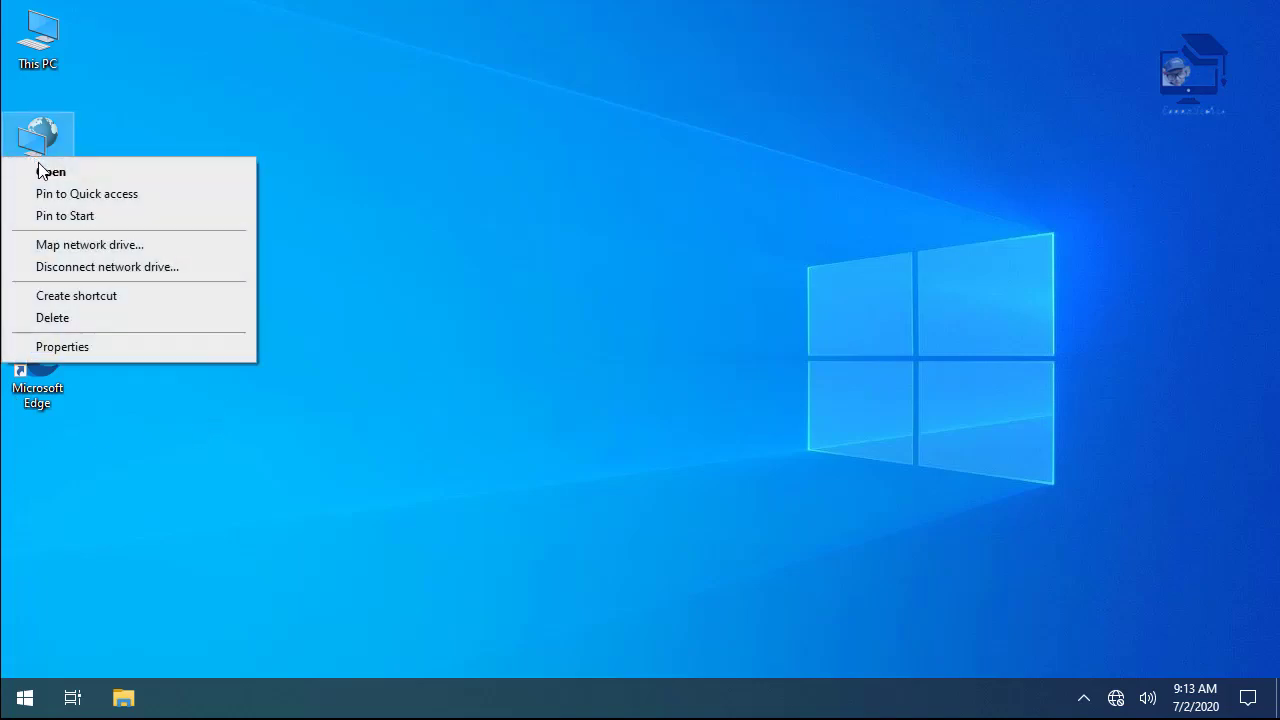
pyautogui.click(89, 350)
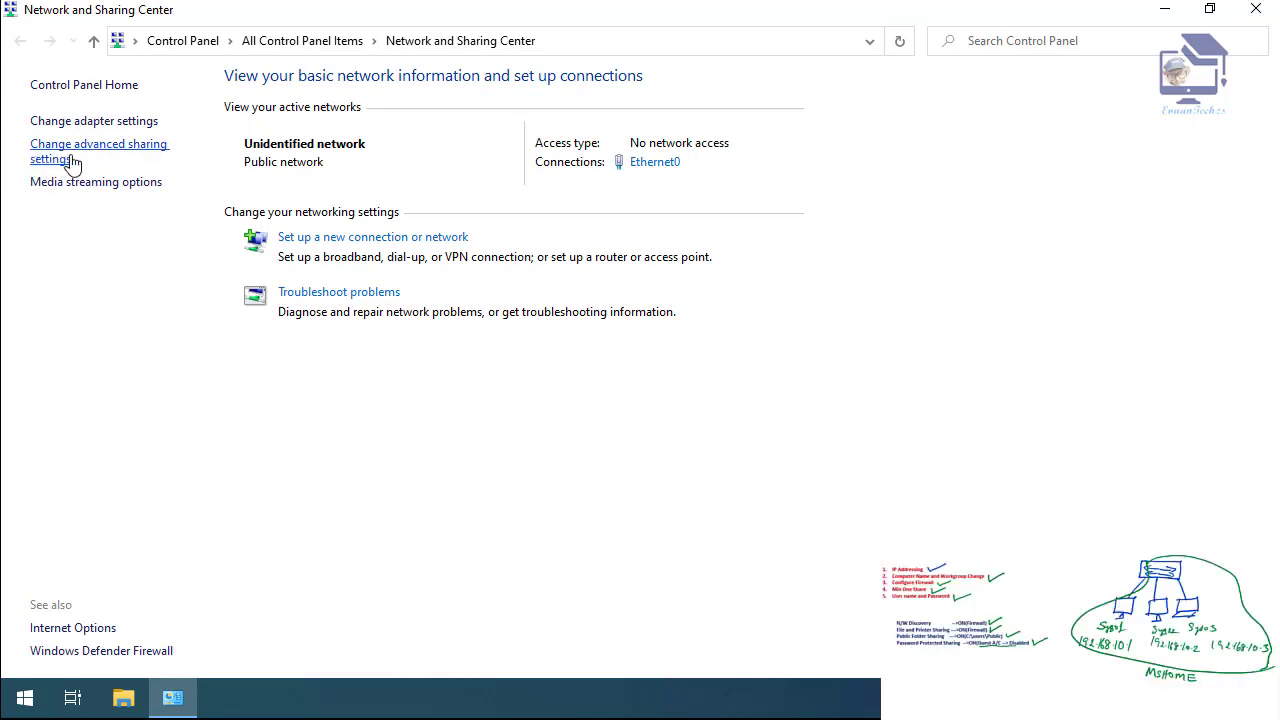
pyautogui.click(80, 158)
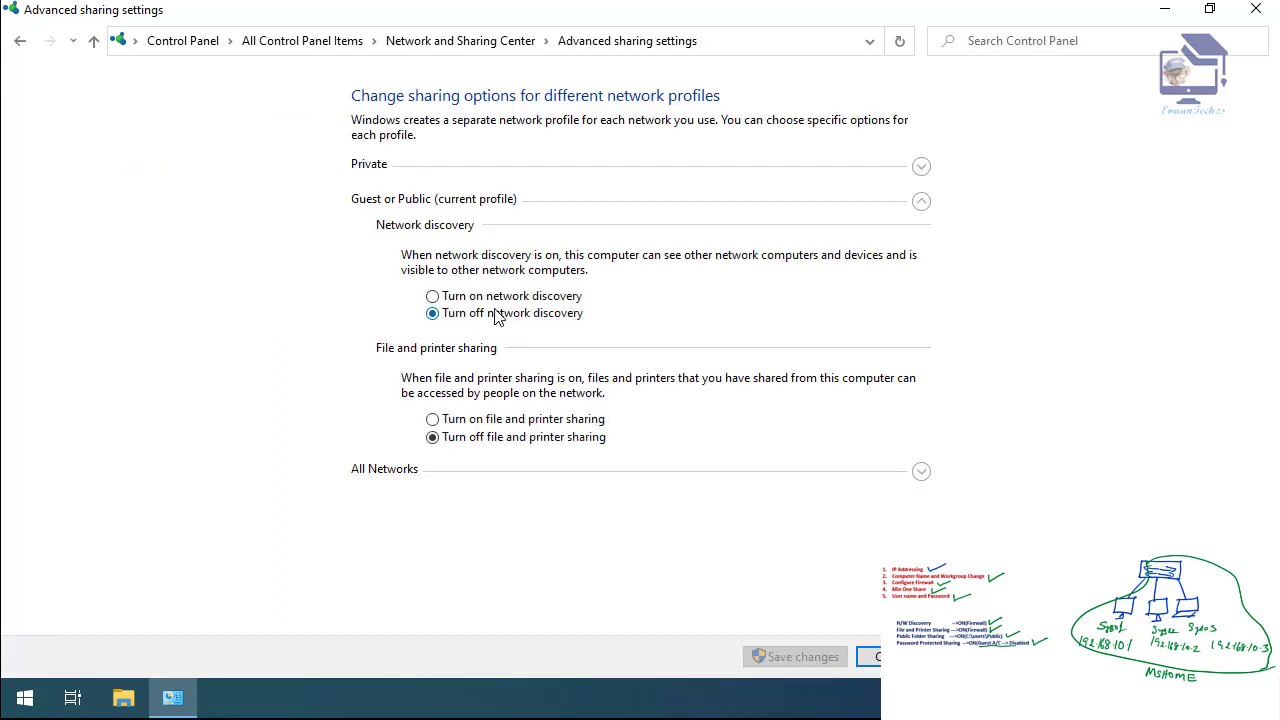
pyautogui.click(497, 297)
pyautogui.click(492, 422)
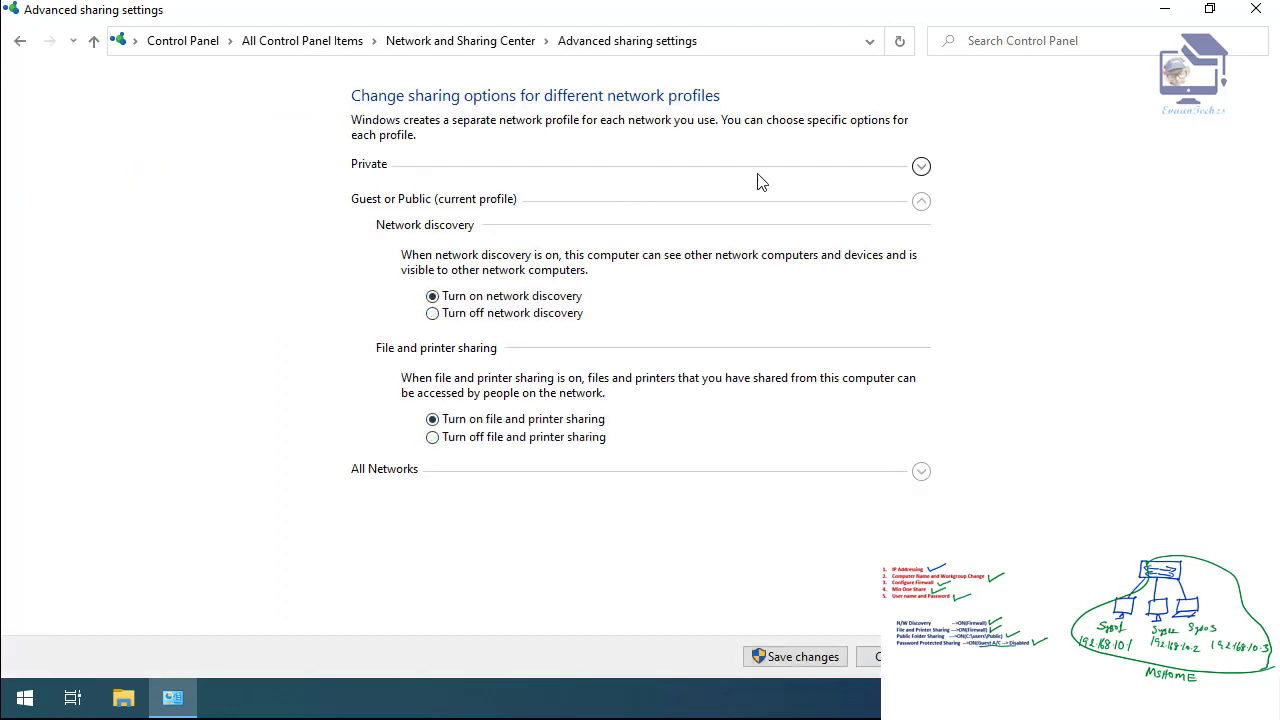
# - Turn on Public folder sharing under All Networks, save the changes and close the window
pyautogui.click(921, 167)
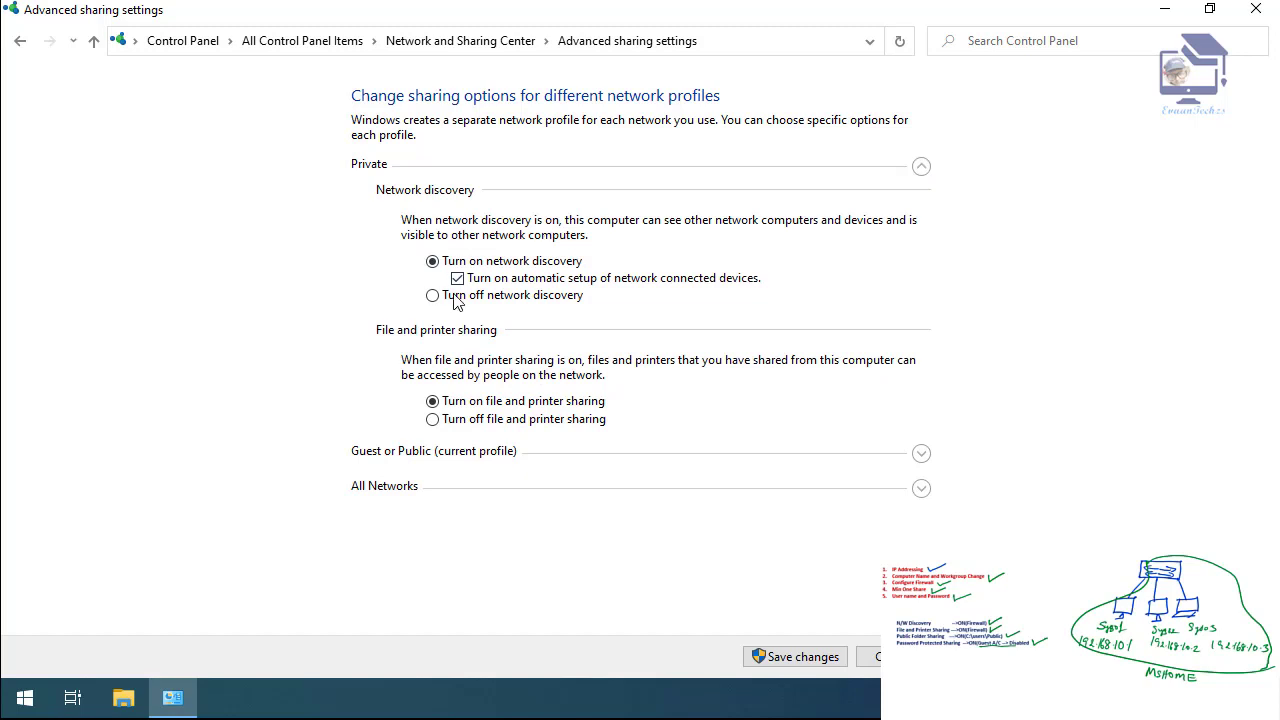
pyautogui.click(921, 167)
pyautogui.click(921, 202)
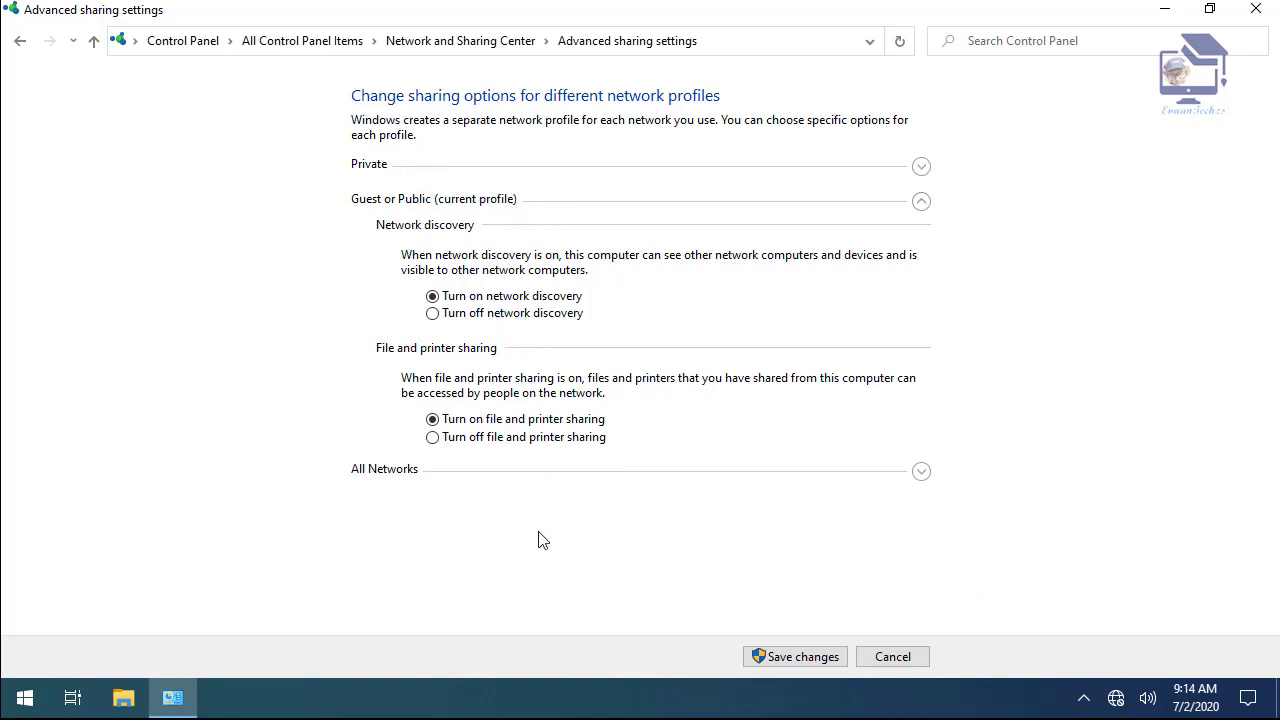
pyautogui.click(921, 471)
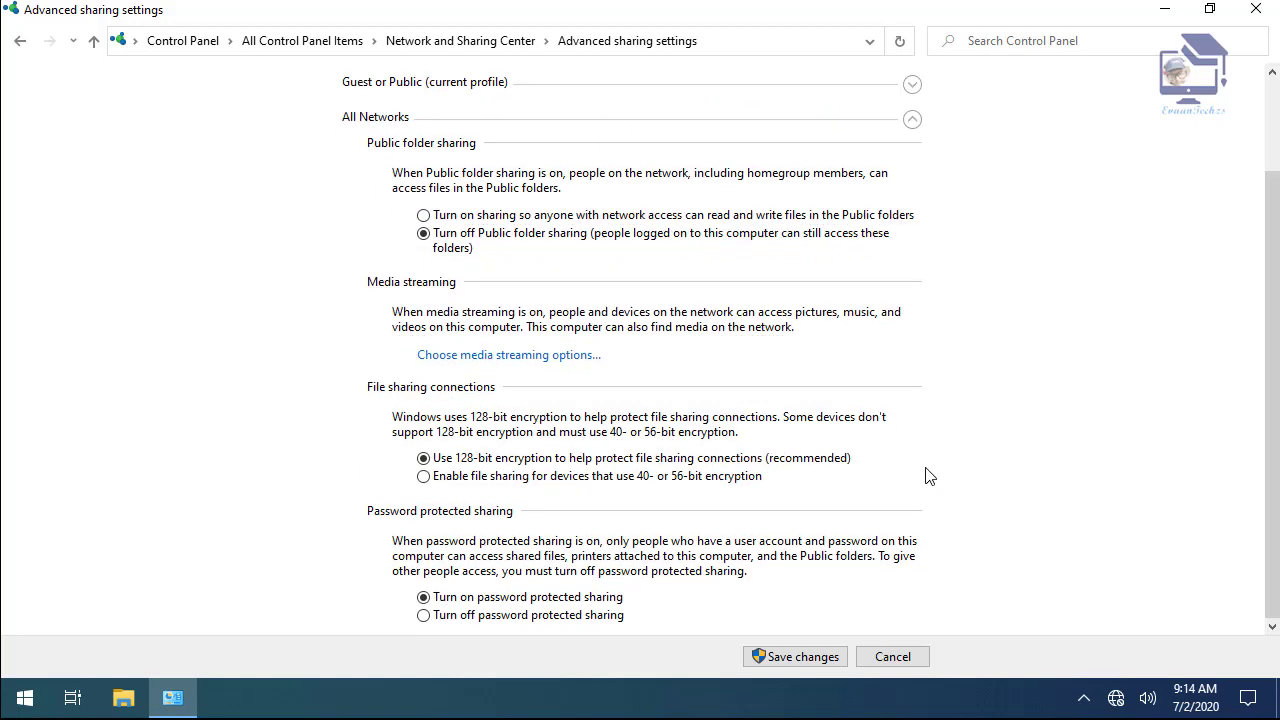
pyautogui.click(541, 217)
pyautogui.click(783, 664)
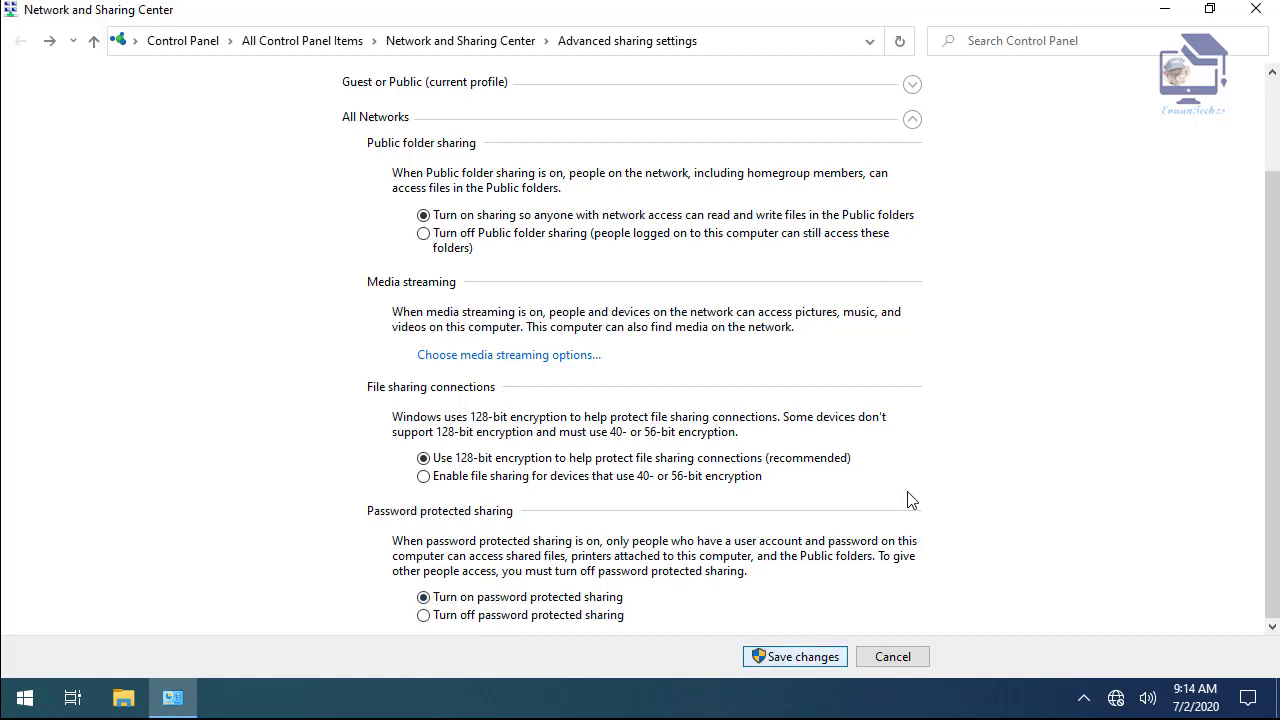
pyautogui.click(1257, 12)
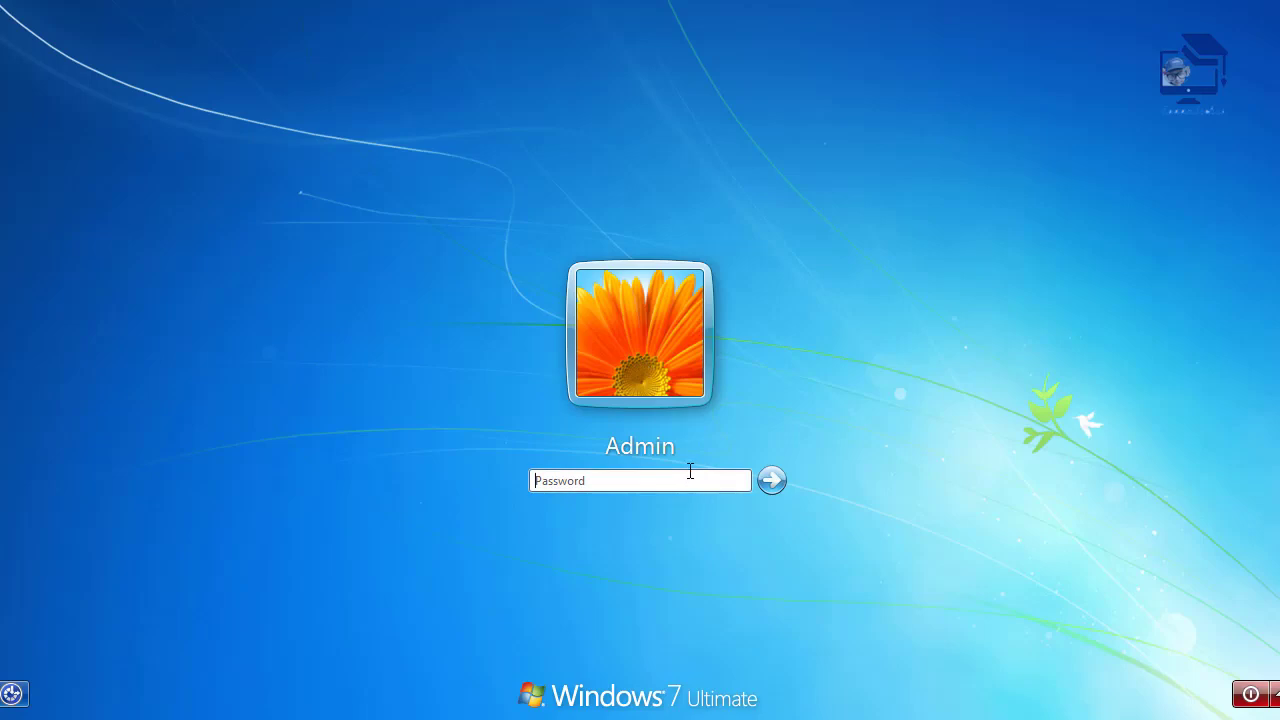
# - Sign in to Windows 7 and open the advanced sharing settings maximized
pyautogui.write('12')
pyautogui.press('Return')
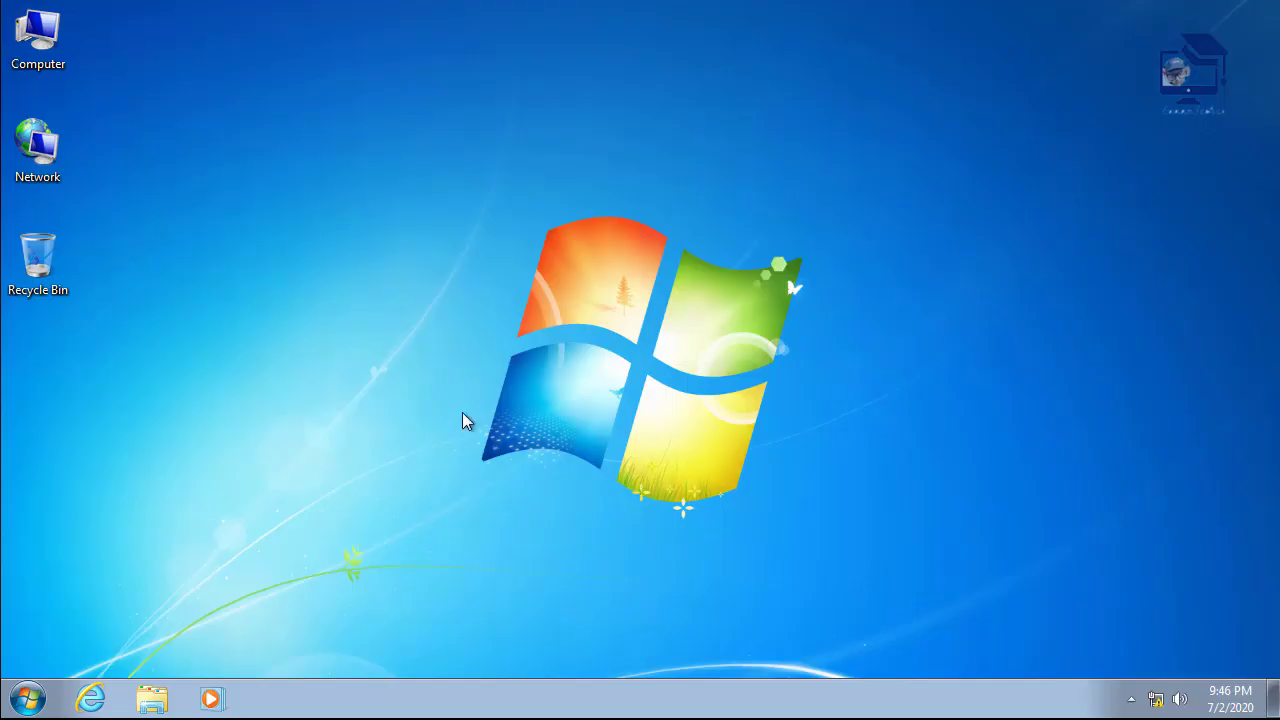
pyautogui.rightClick(50, 175)
pyautogui.click(106, 312)
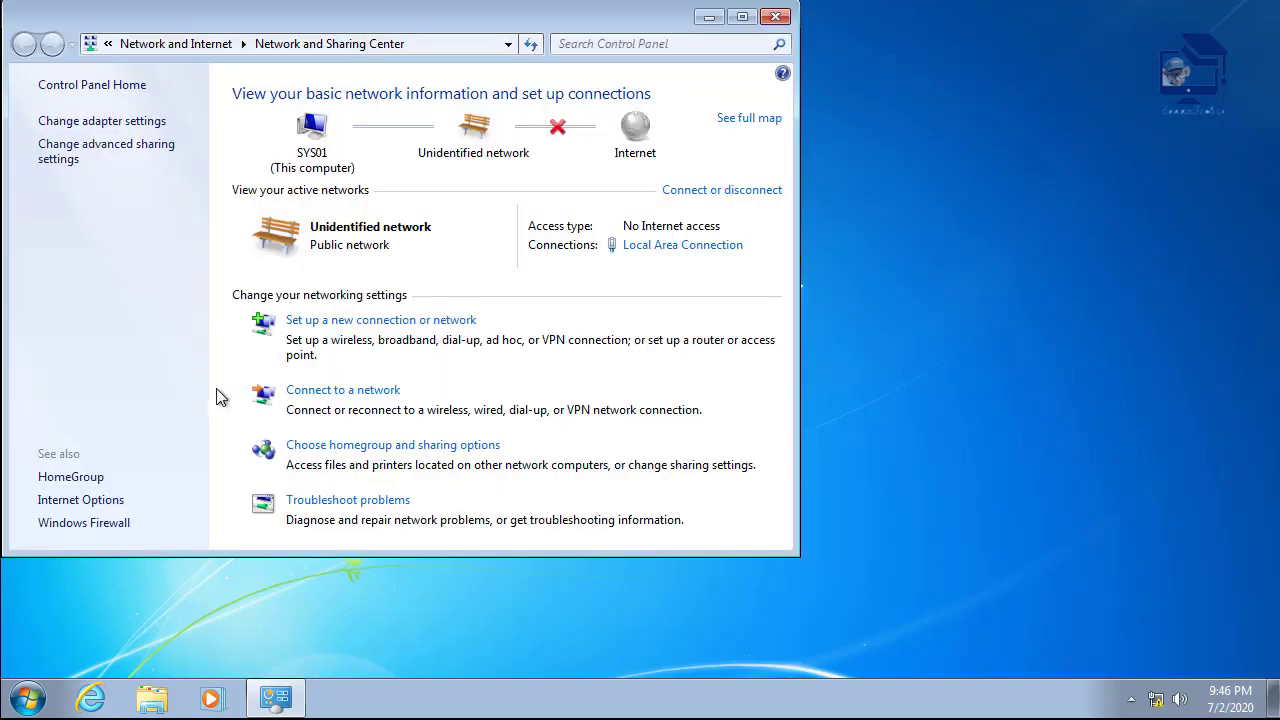
pyautogui.click(95, 160)
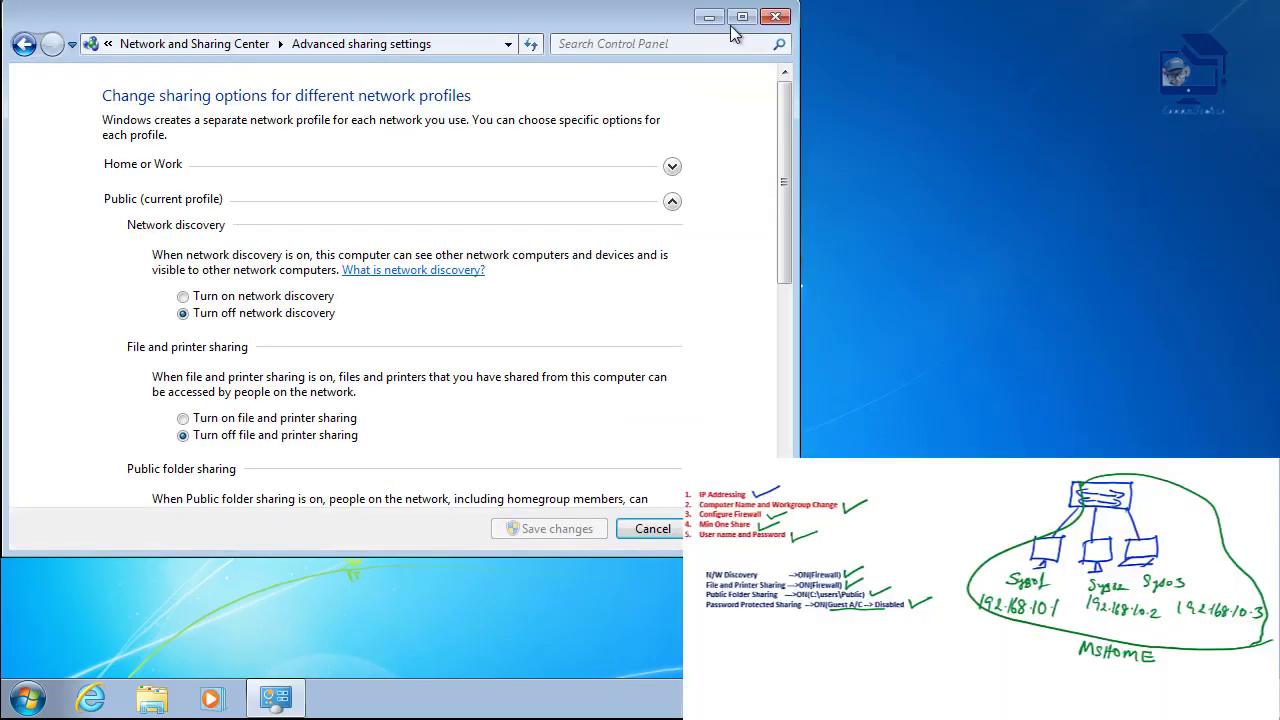
pyautogui.click(740, 19)
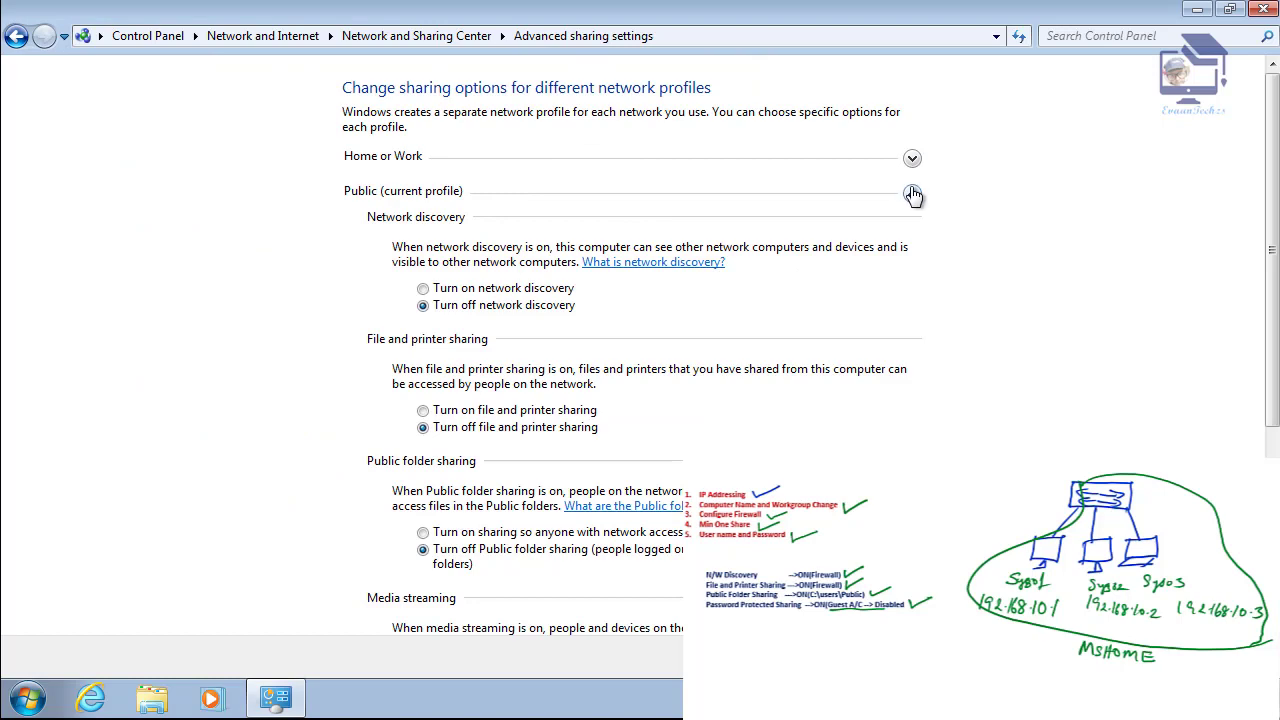
# - Turn on network discovery and file and printer sharing for the Public profile
pyautogui.click(920, 192)
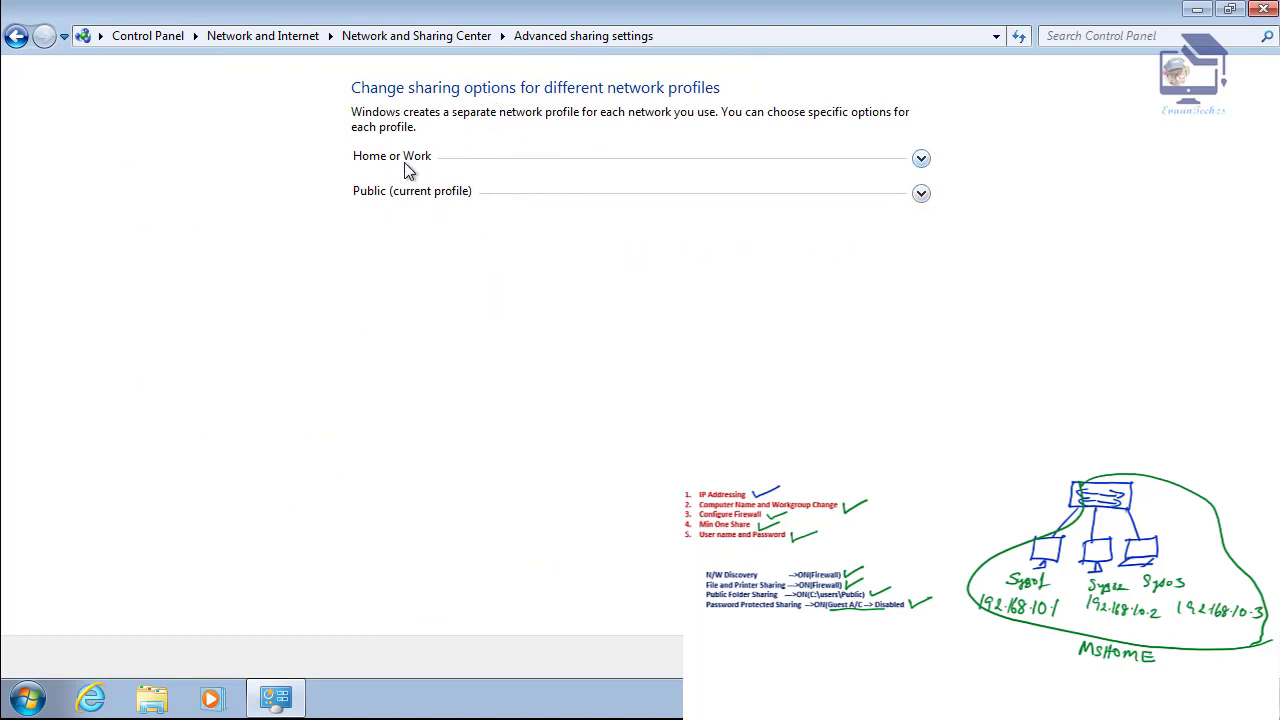
pyautogui.click(450, 196)
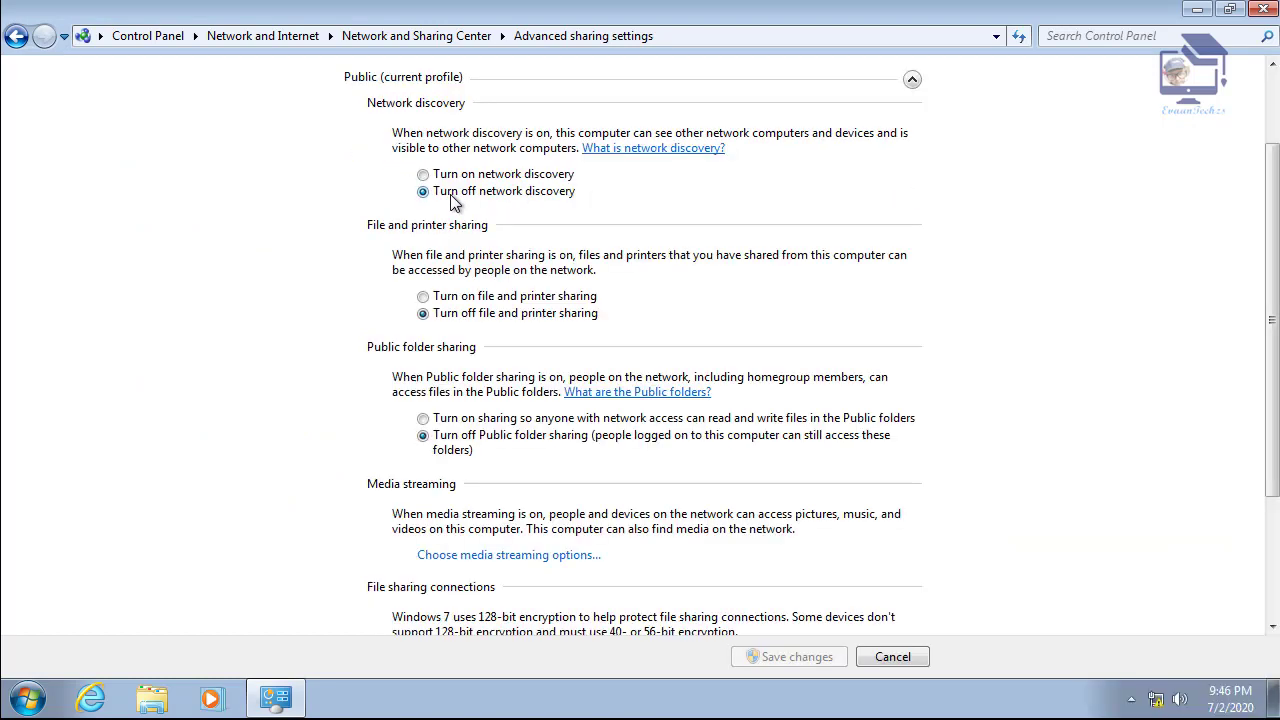
pyautogui.click(468, 176)
pyautogui.click(468, 295)
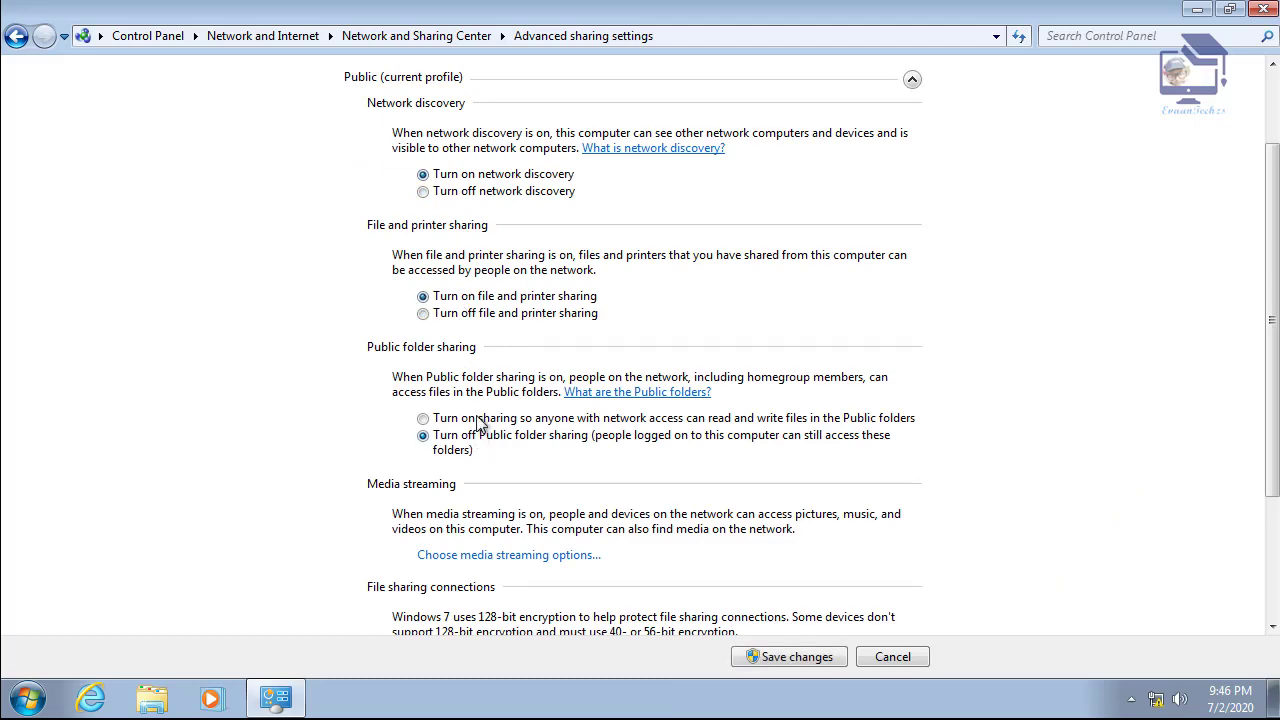
pyautogui.click(912, 80)
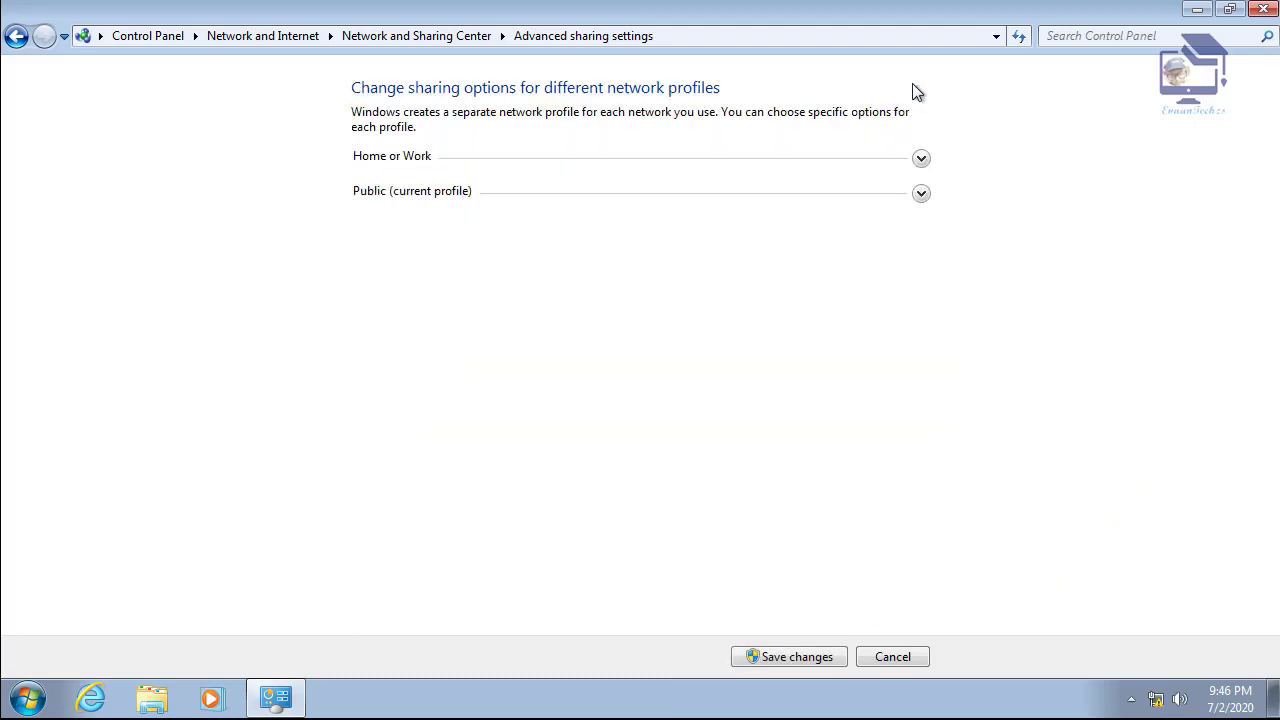
# - Turn on file and printer sharing for Home or Work, save, and close the window
pyautogui.click(921, 162)
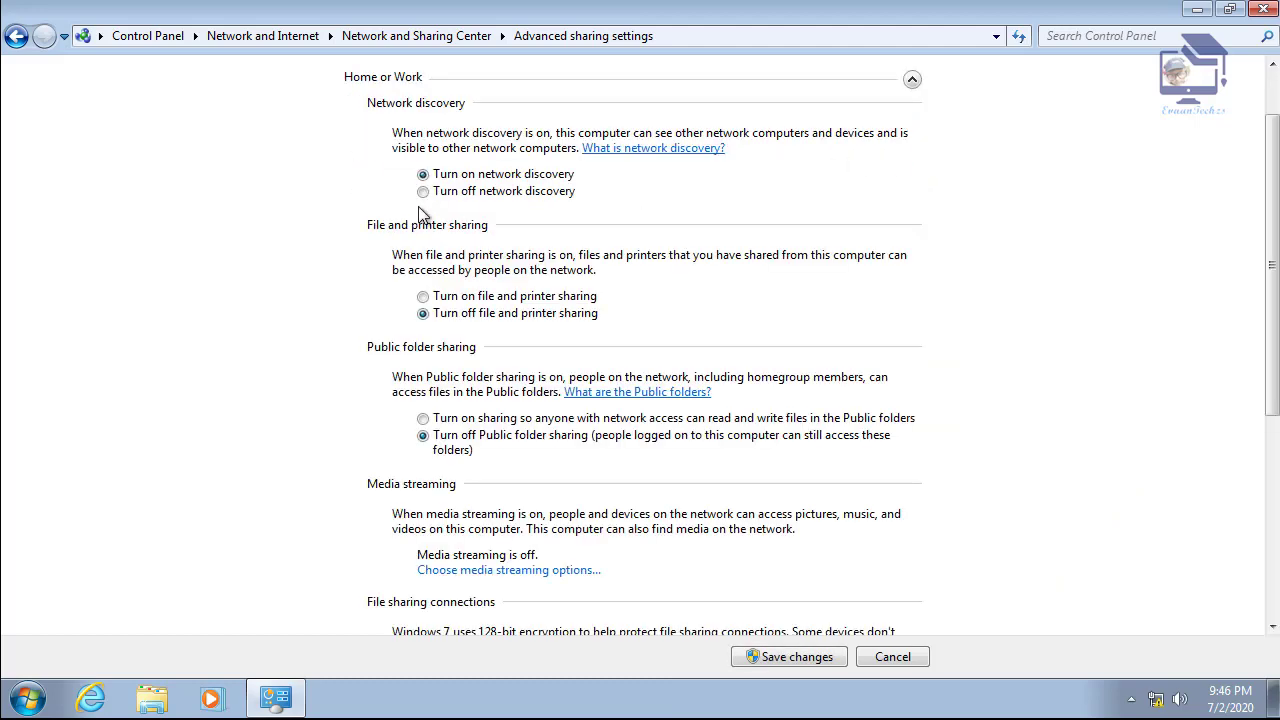
pyautogui.click(466, 297)
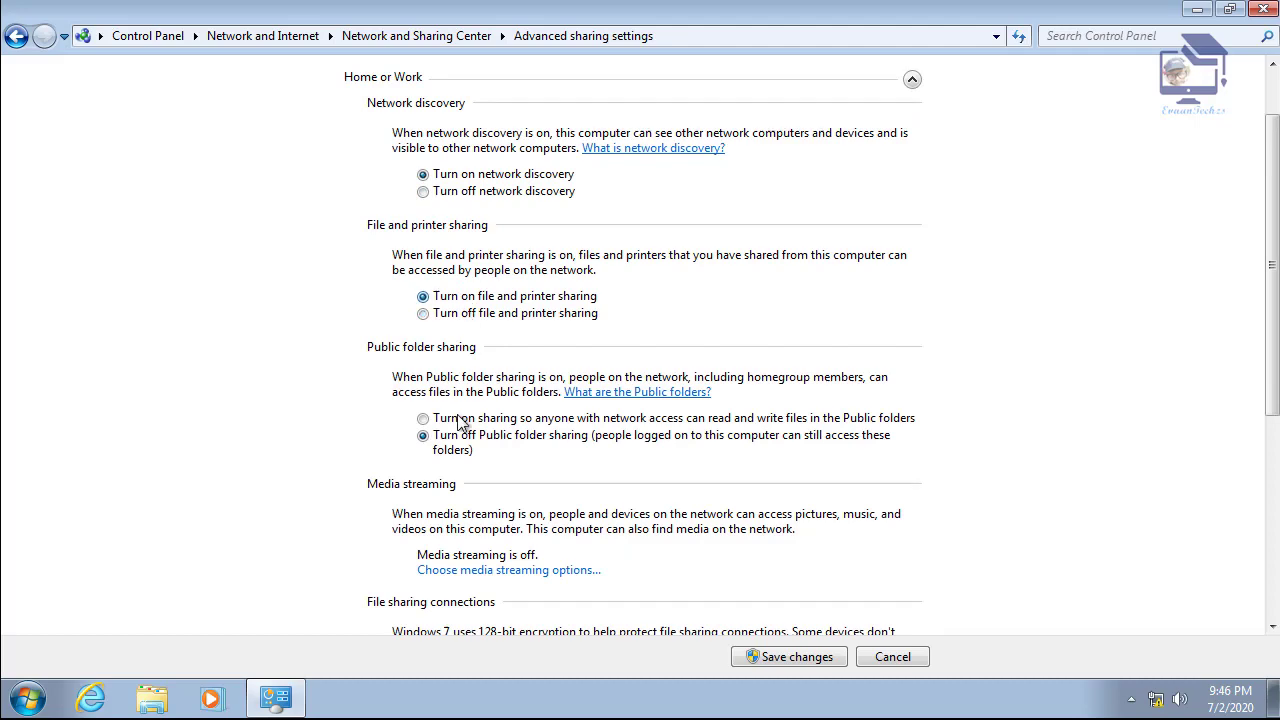
pyautogui.click(797, 657)
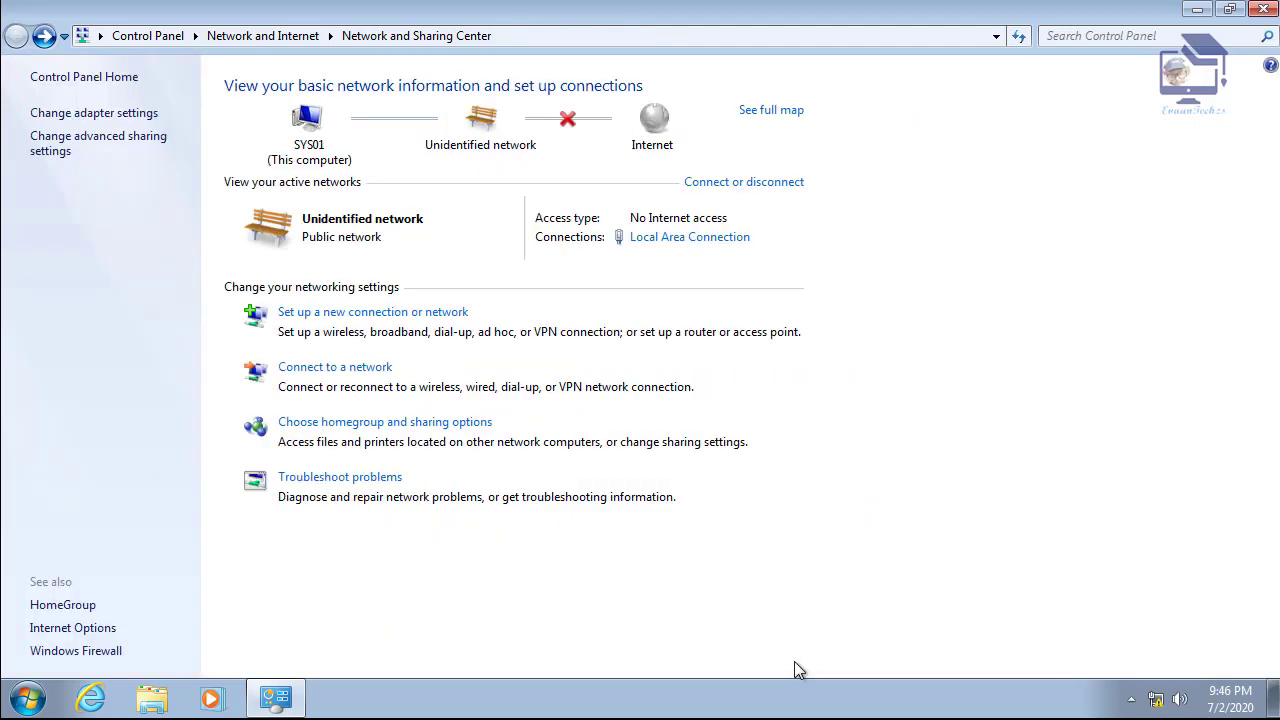
pyautogui.click(1264, 8)
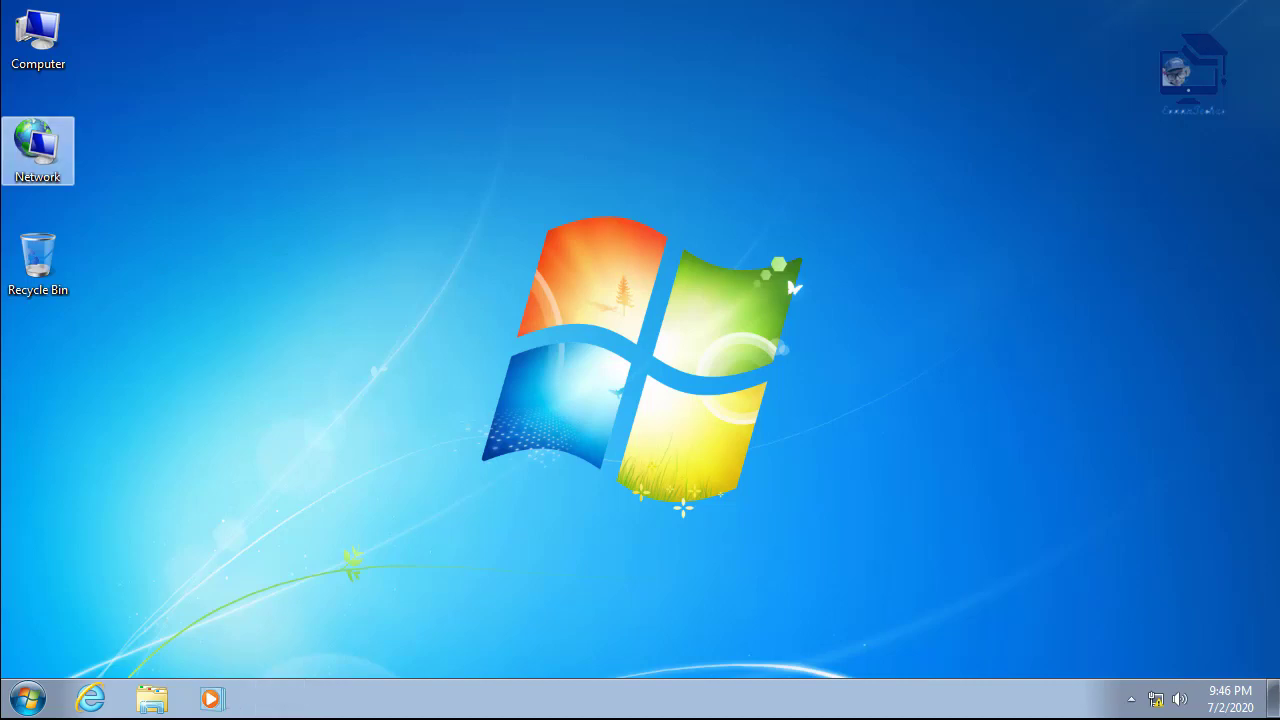
# - Open the Network view from the desktop and maximize it
pyautogui.doubleClick(40, 45)
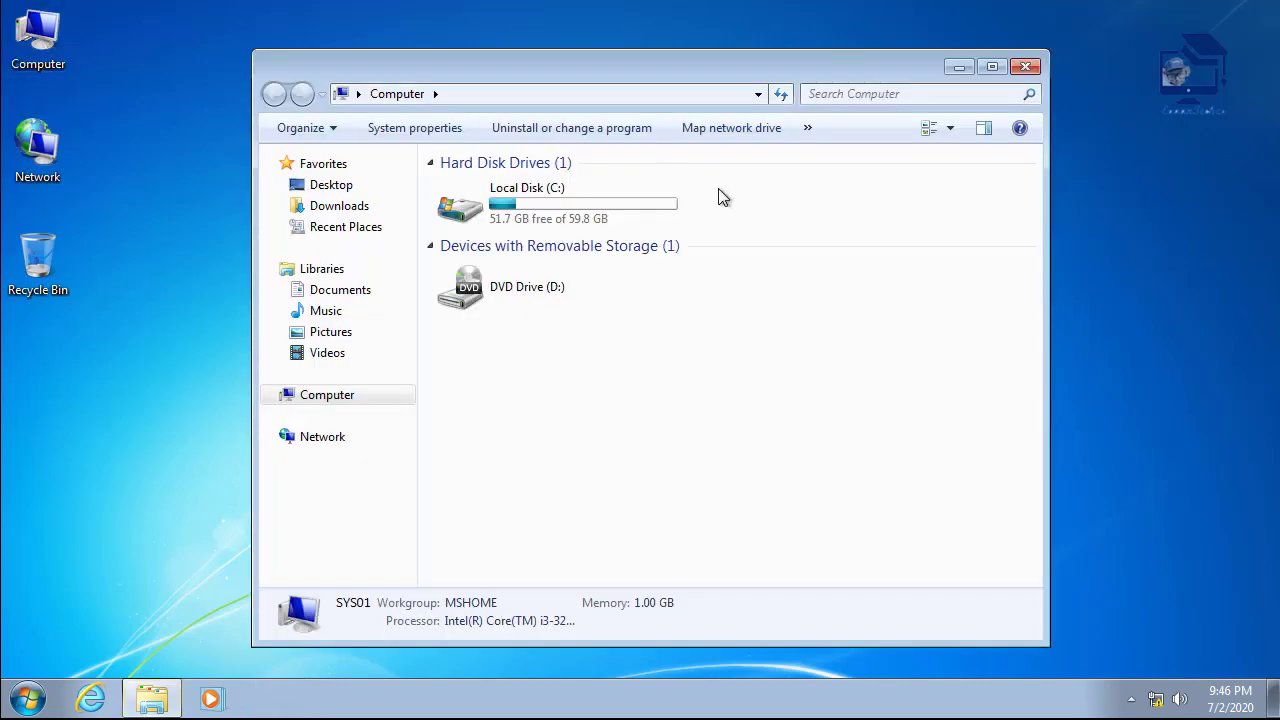
pyautogui.click(1025, 66)
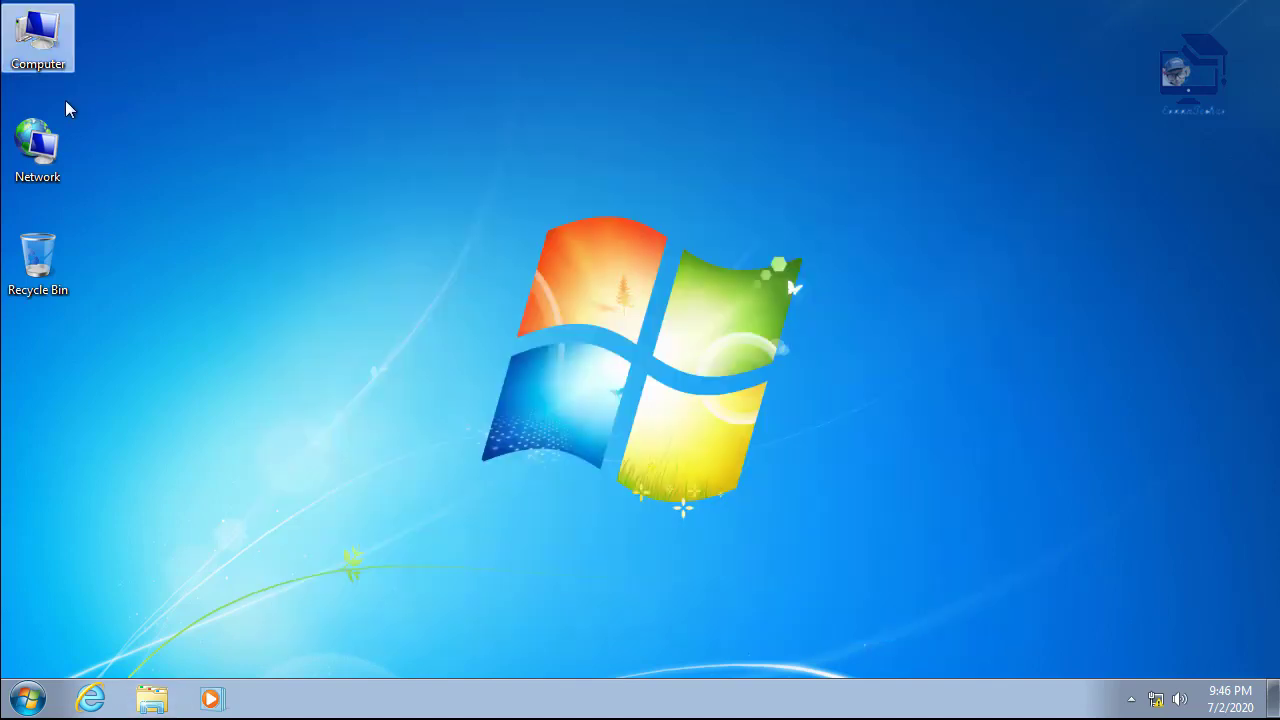
pyautogui.click(43, 147)
pyautogui.doubleClick(43, 147)
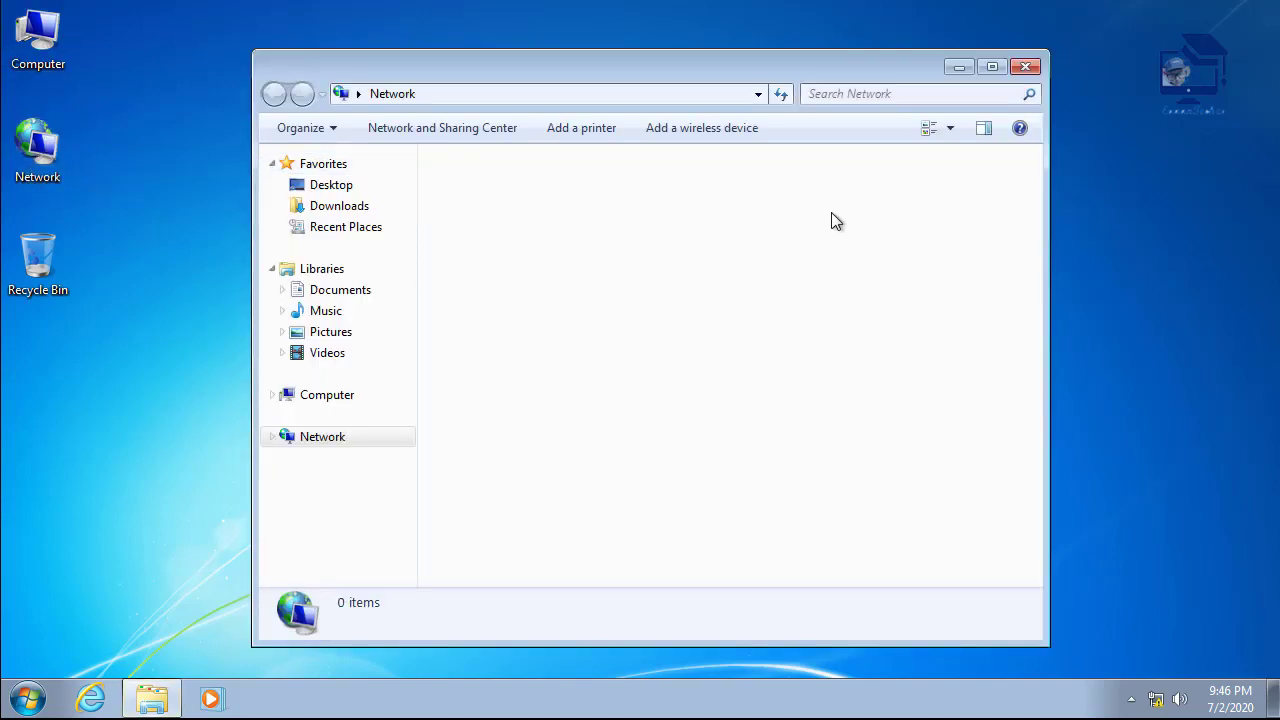
pyautogui.click(989, 67)
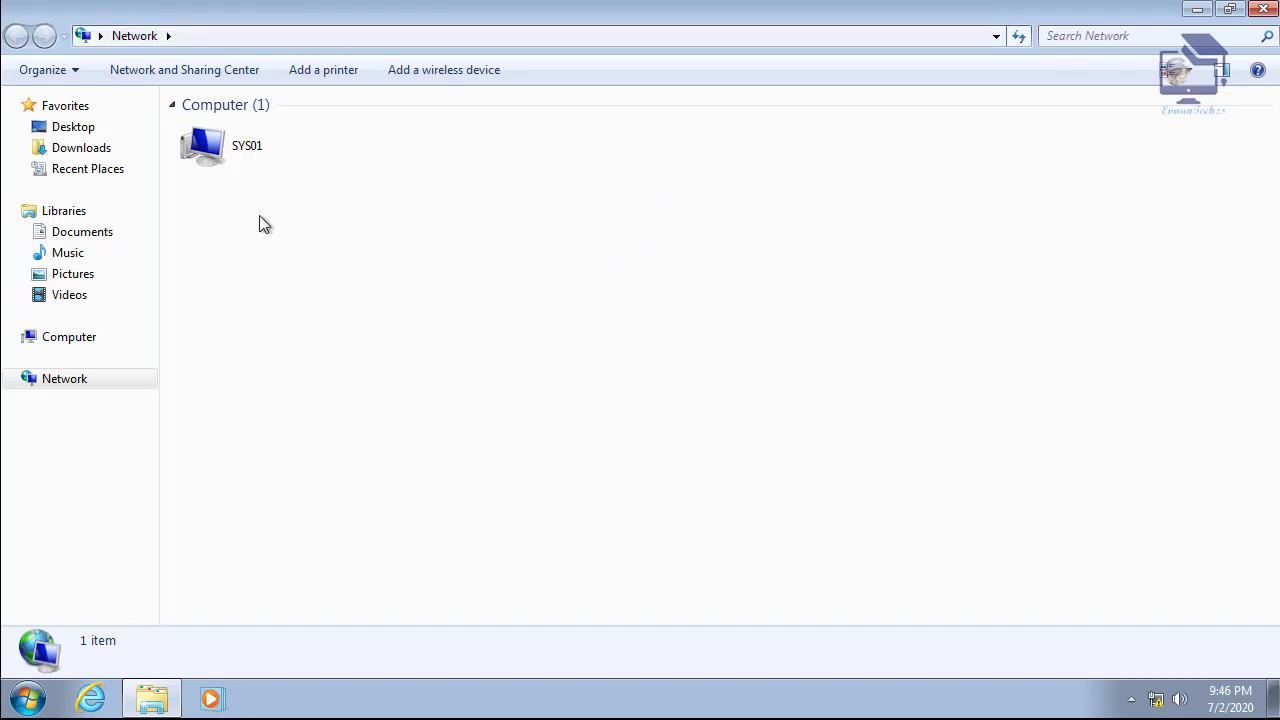
# - Browse \\192.168.10.2 and its Users share, then return to the Computer view
pyautogui.click(226, 40)
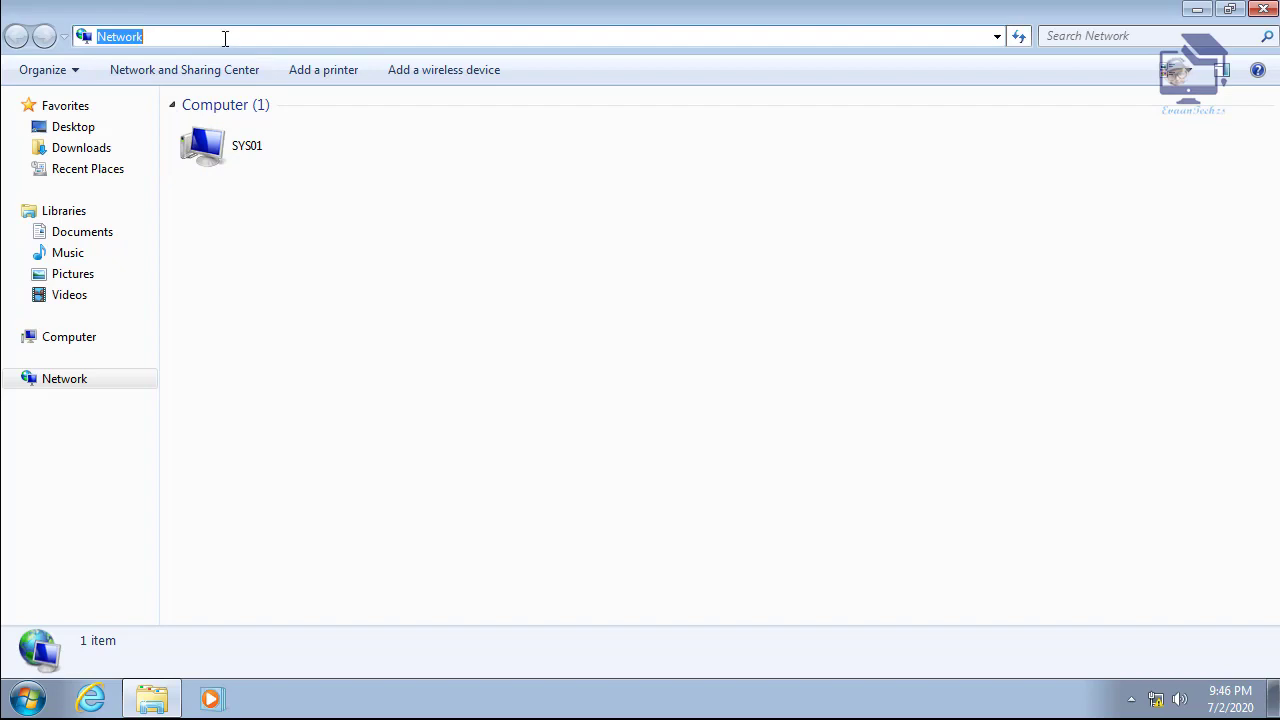
pyautogui.write('\\\\192.168.10.')
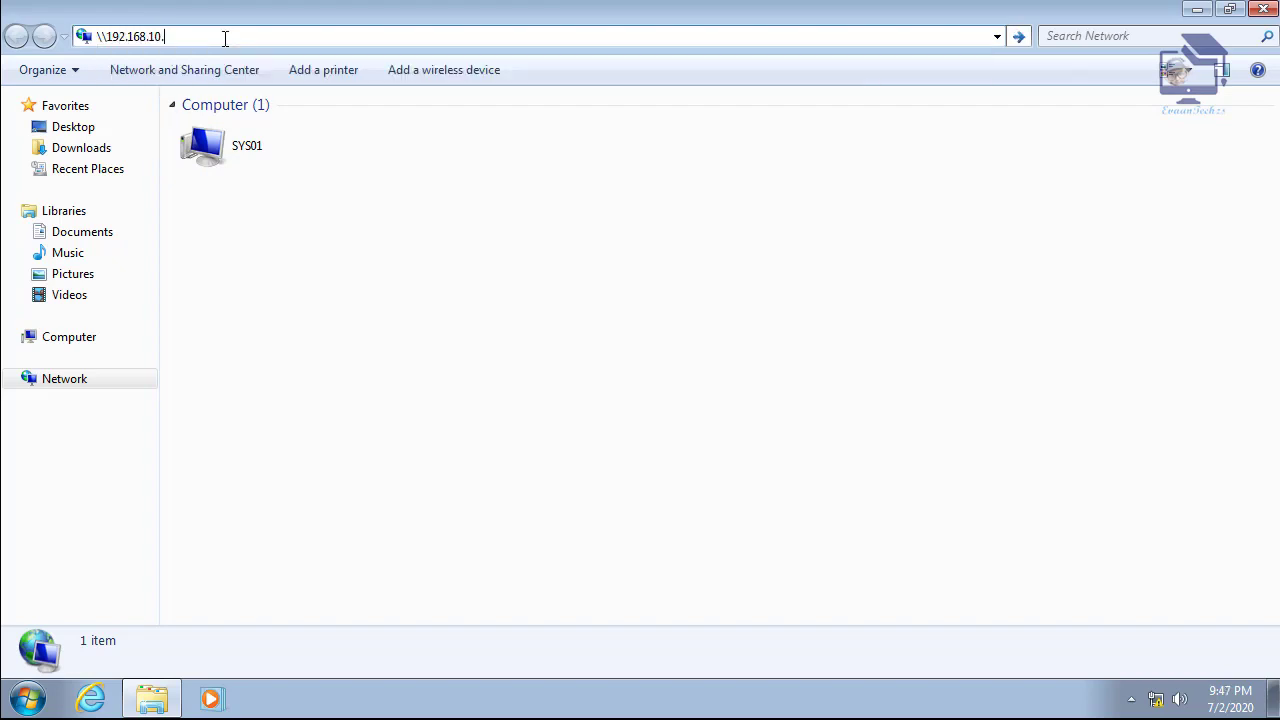
pyautogui.write('2')
pyautogui.press('Return')
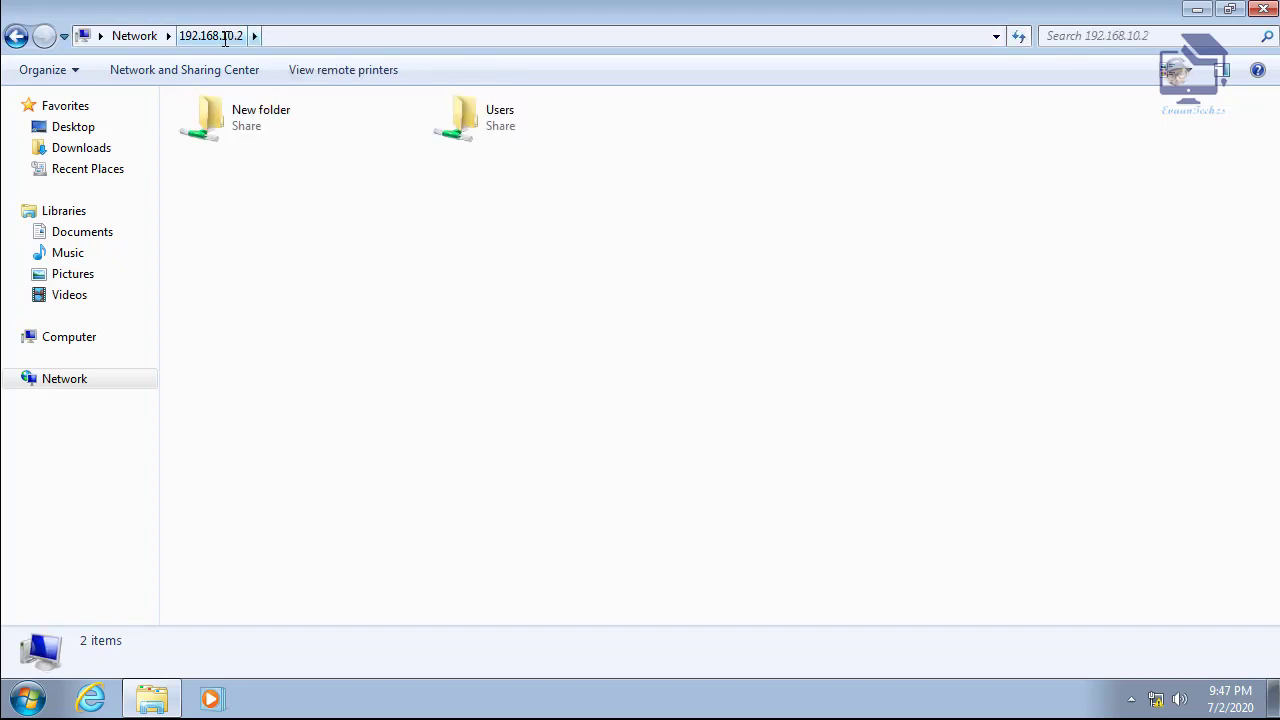
pyautogui.doubleClick(475, 143)
pyautogui.click(250, 148)
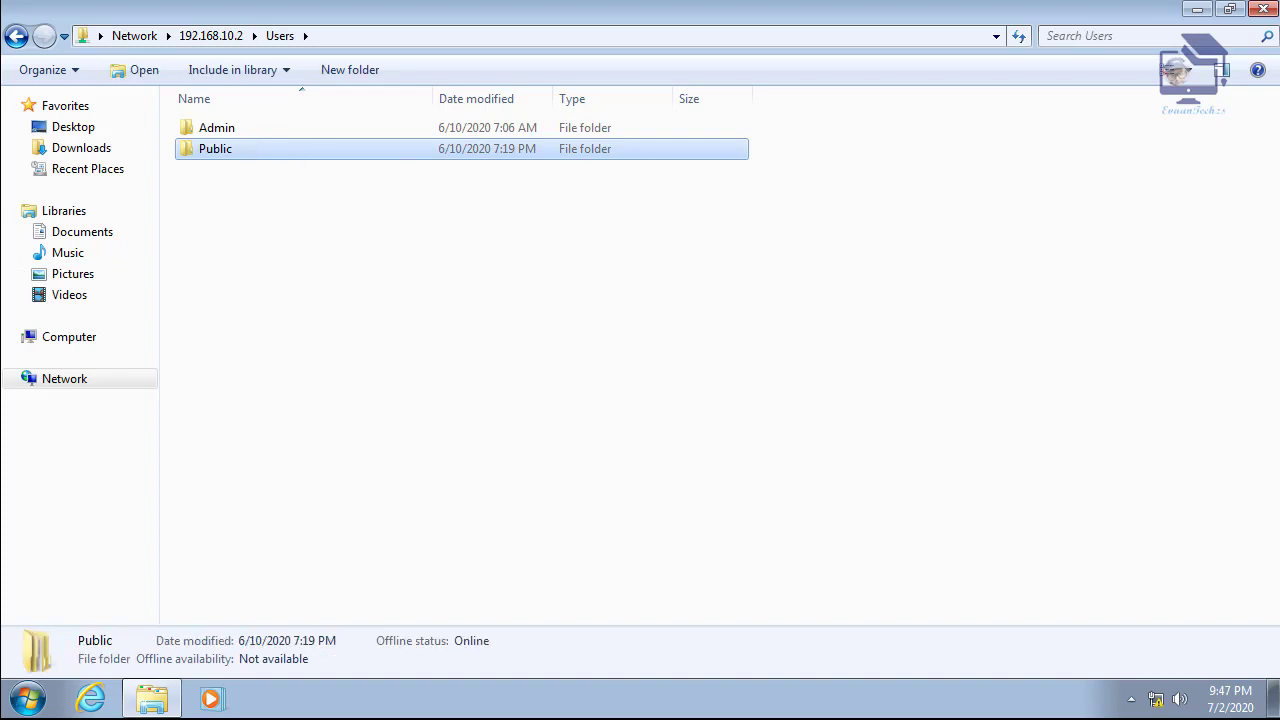
pyautogui.click(1264, 9)
pyautogui.doubleClick(38, 38)
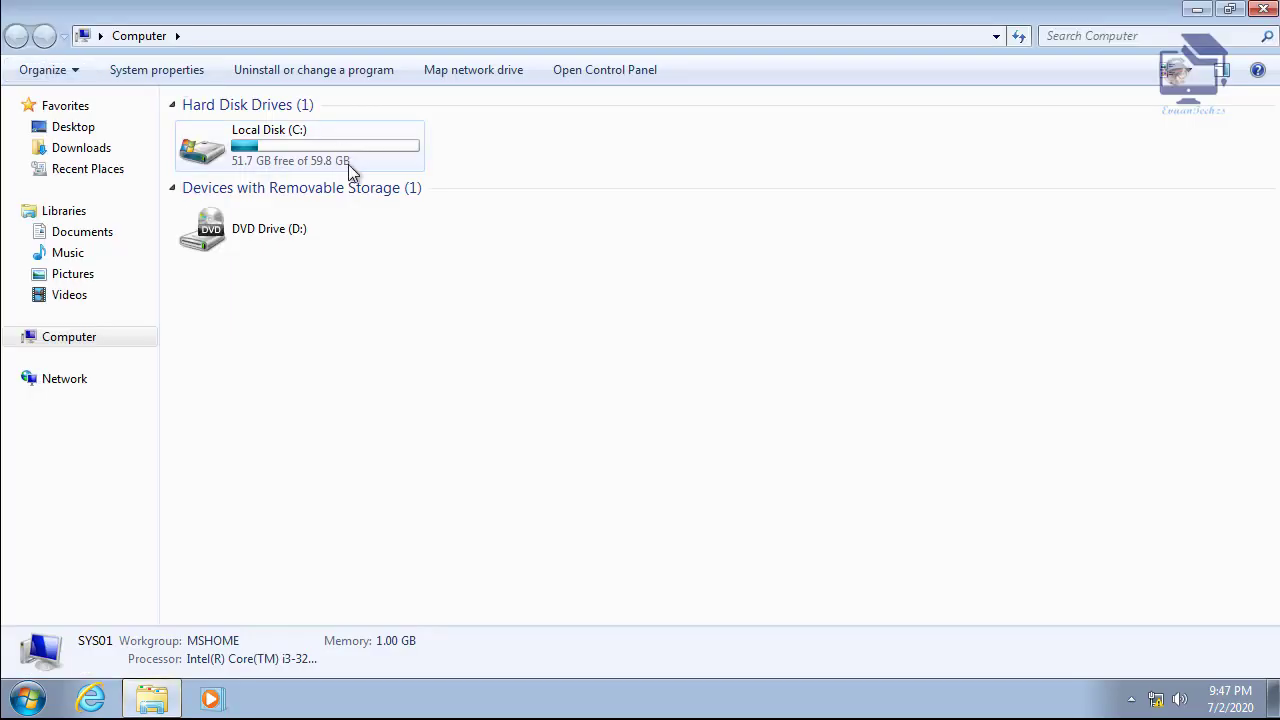
# - Create a new folder named Sys01 on Local Disk (C:)
pyautogui.click(348, 164)
pyautogui.doubleClick(348, 164)
pyautogui.rightClick(349, 377)
pyautogui.moveTo(403, 571)
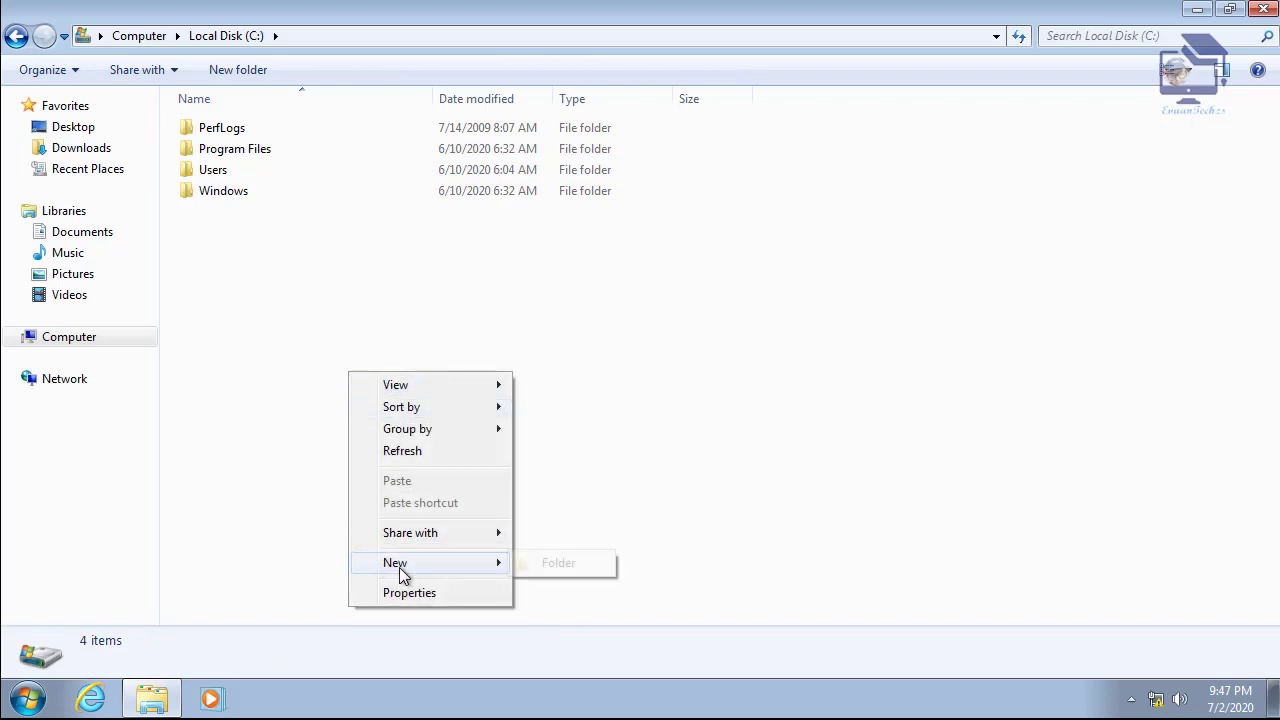
pyautogui.click(566, 588)
pyautogui.rightClick(303, 427)
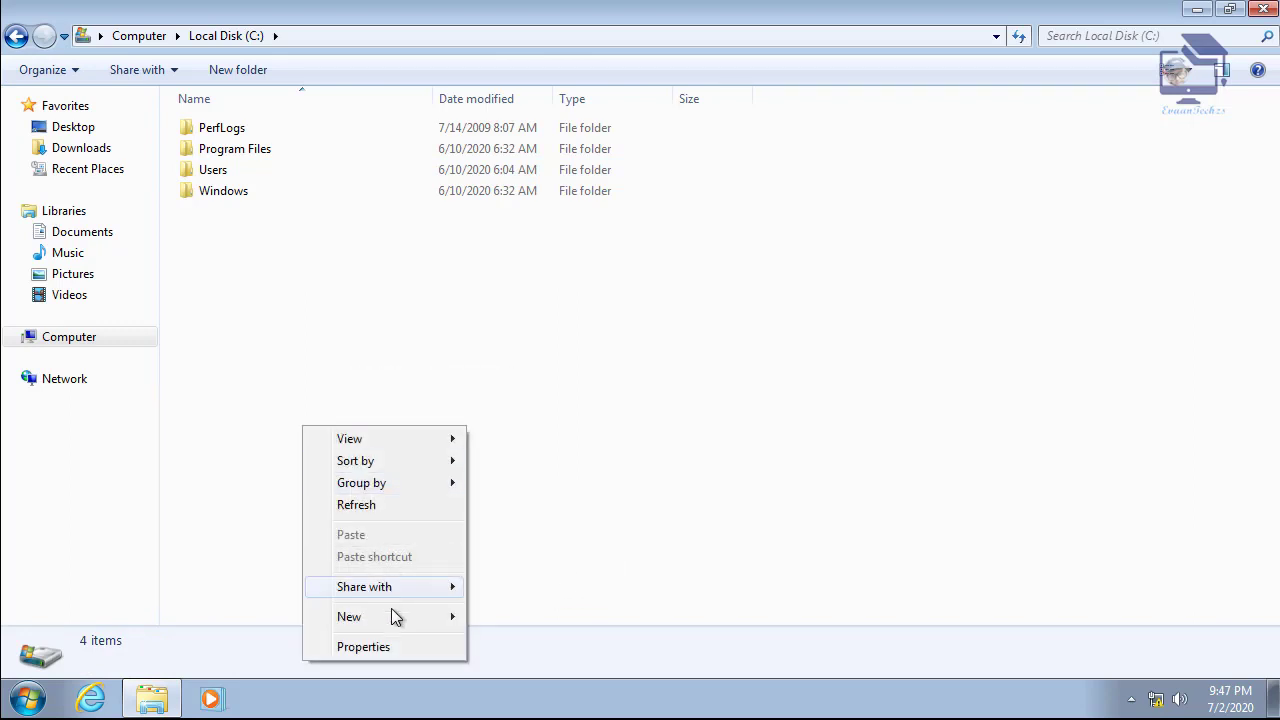
pyautogui.moveTo(397, 615)
pyautogui.click(510, 620)
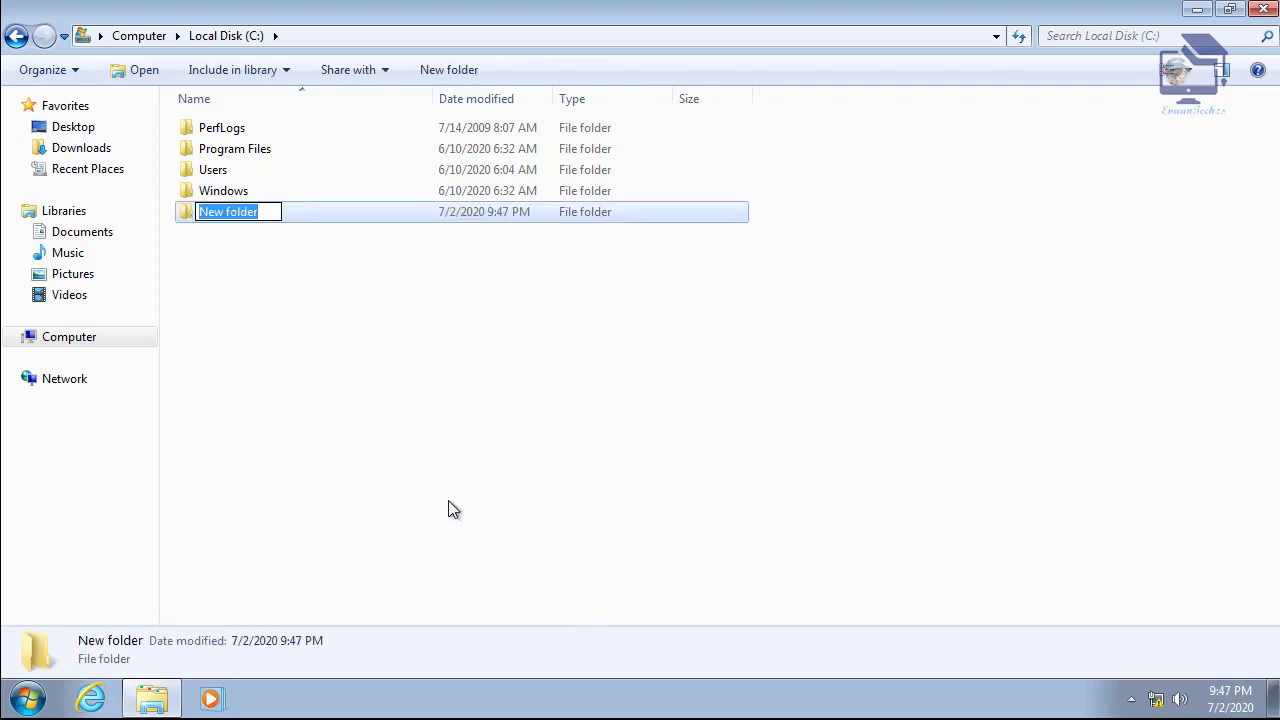
pyautogui.write('Sys0')
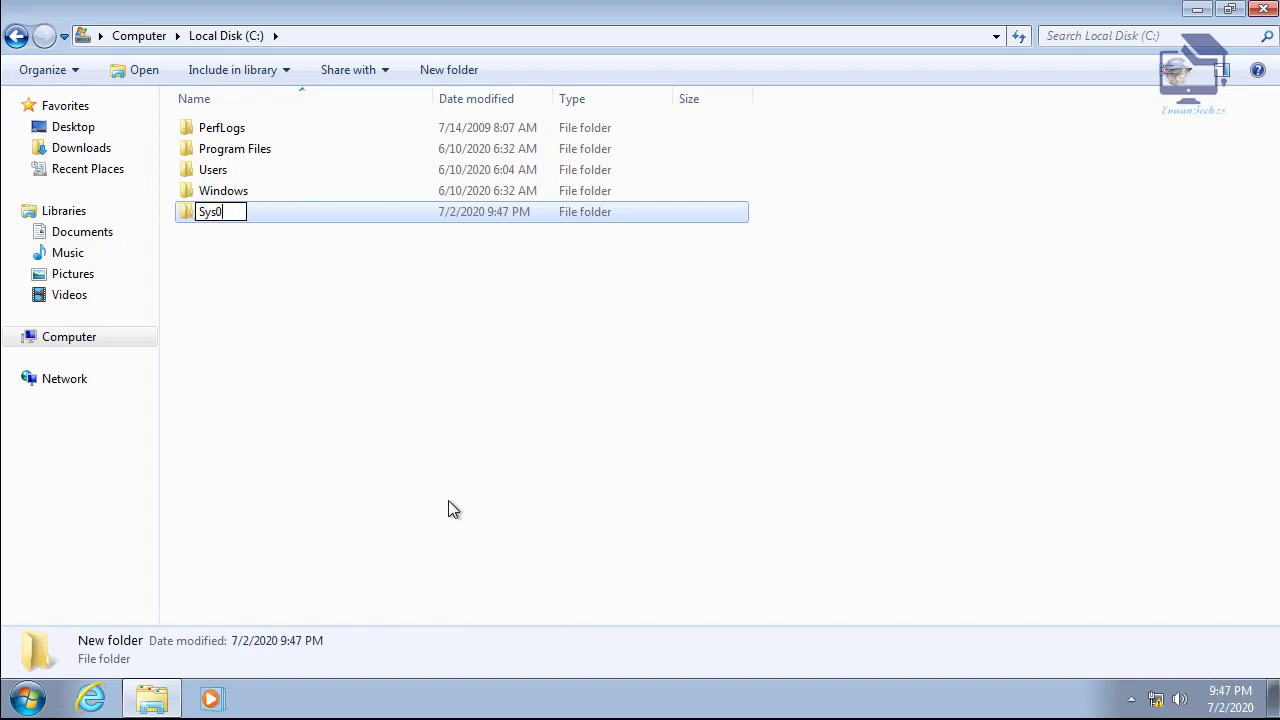
pyautogui.write('1')
pyautogui.press('Return')
# - Look inside the Sys01 folder, then open its Properties from C:
pyautogui.click(217, 219)
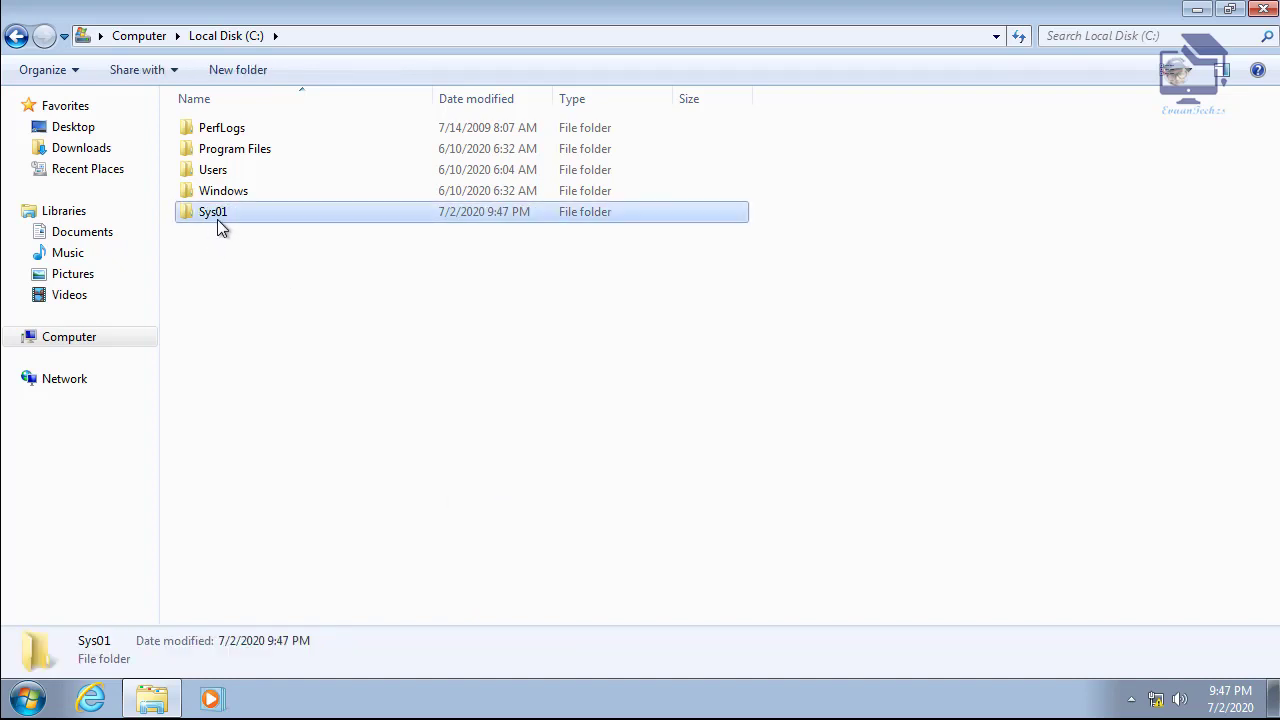
pyautogui.doubleClick(217, 219)
pyautogui.rightClick(205, 183)
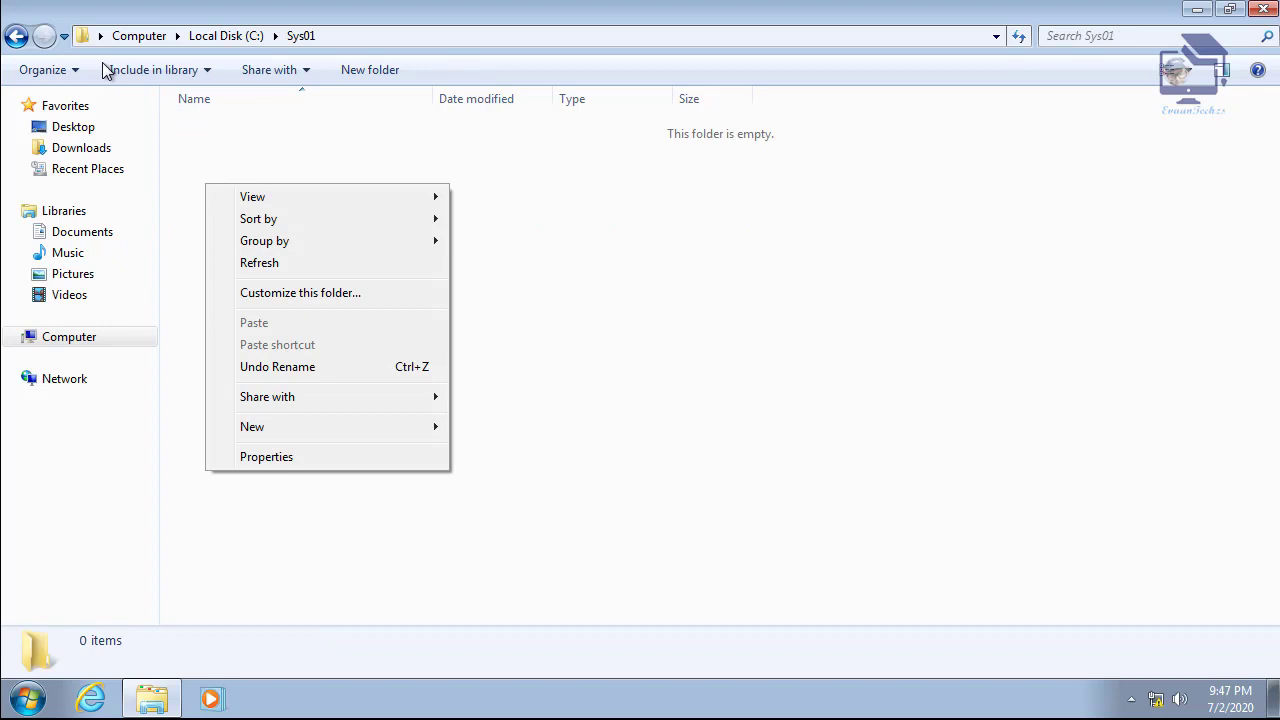
pyautogui.click(34, 36)
pyautogui.rightClick(229, 167)
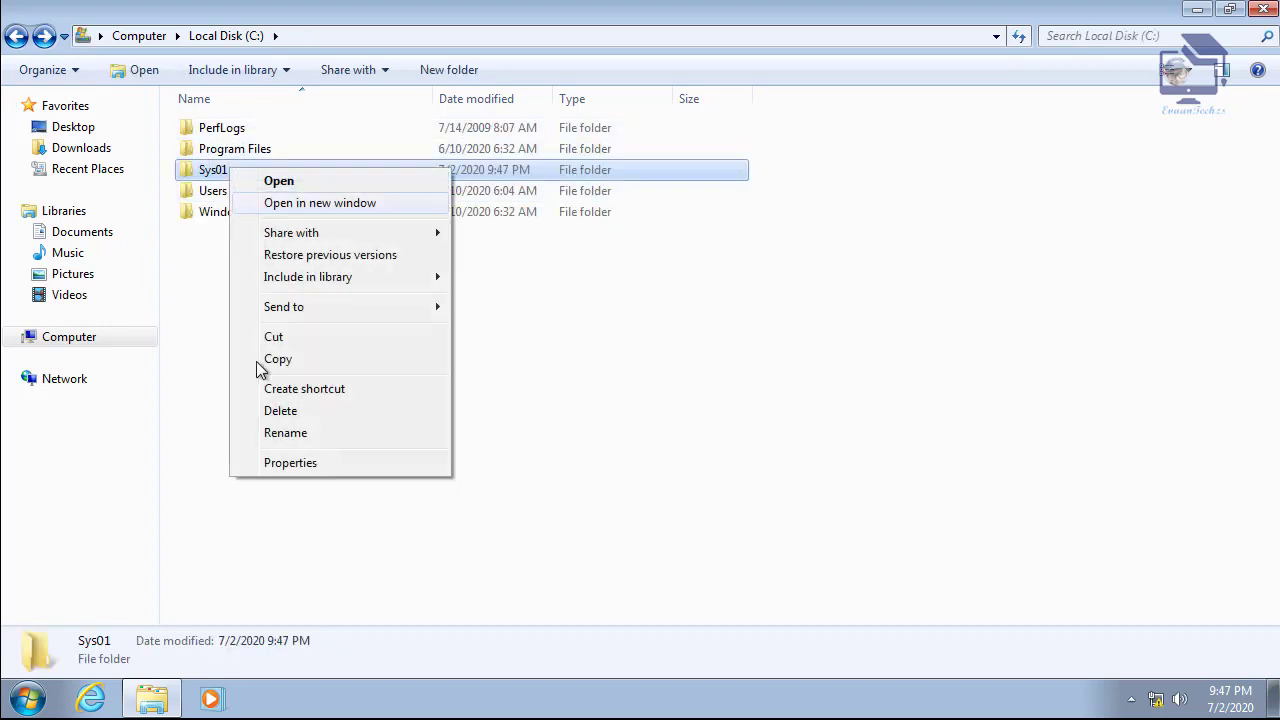
pyautogui.click(296, 464)
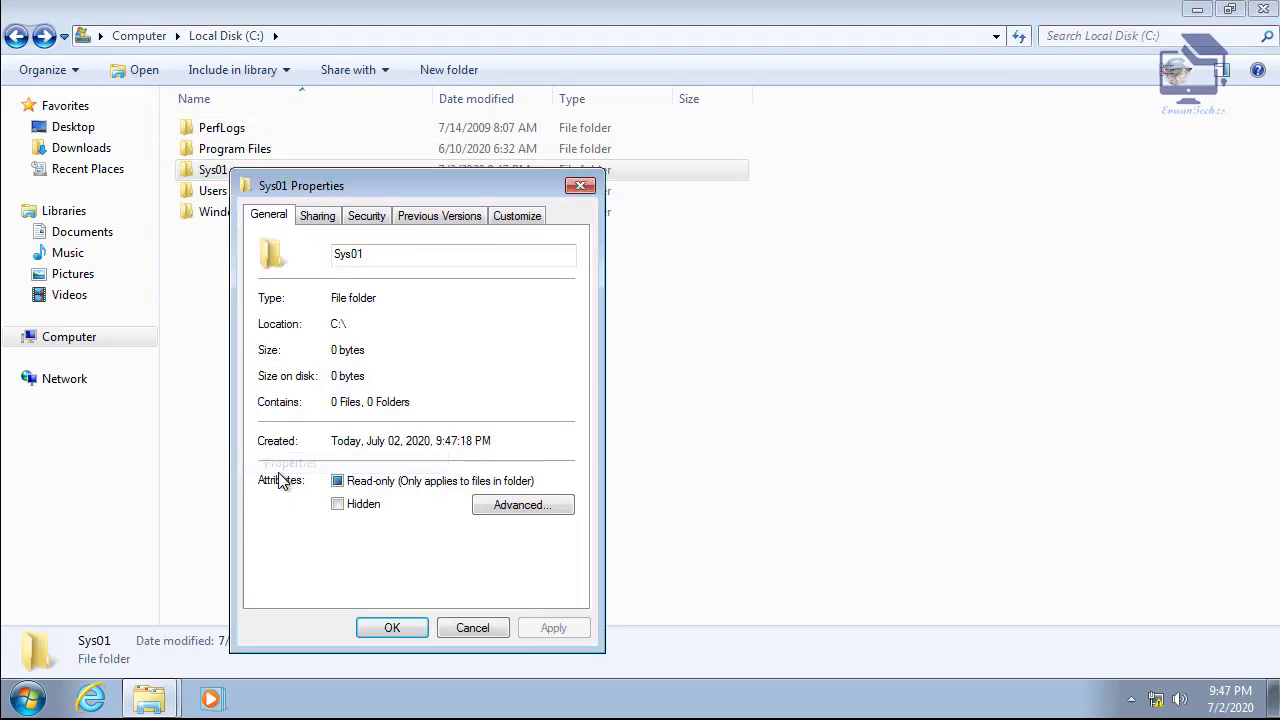
# - Share Sys01 through Advanced Sharing with Everyone allowed Full Control
pyautogui.click(320, 218)
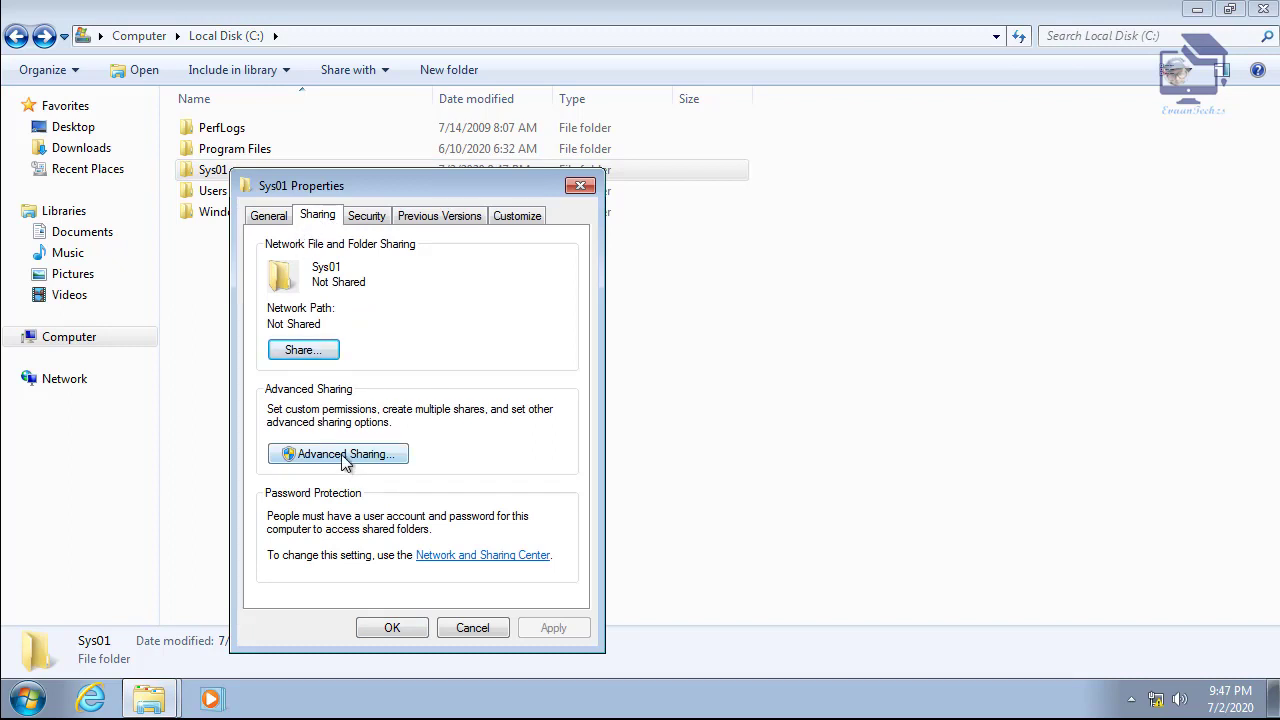
pyautogui.click(352, 458)
pyautogui.click(289, 250)
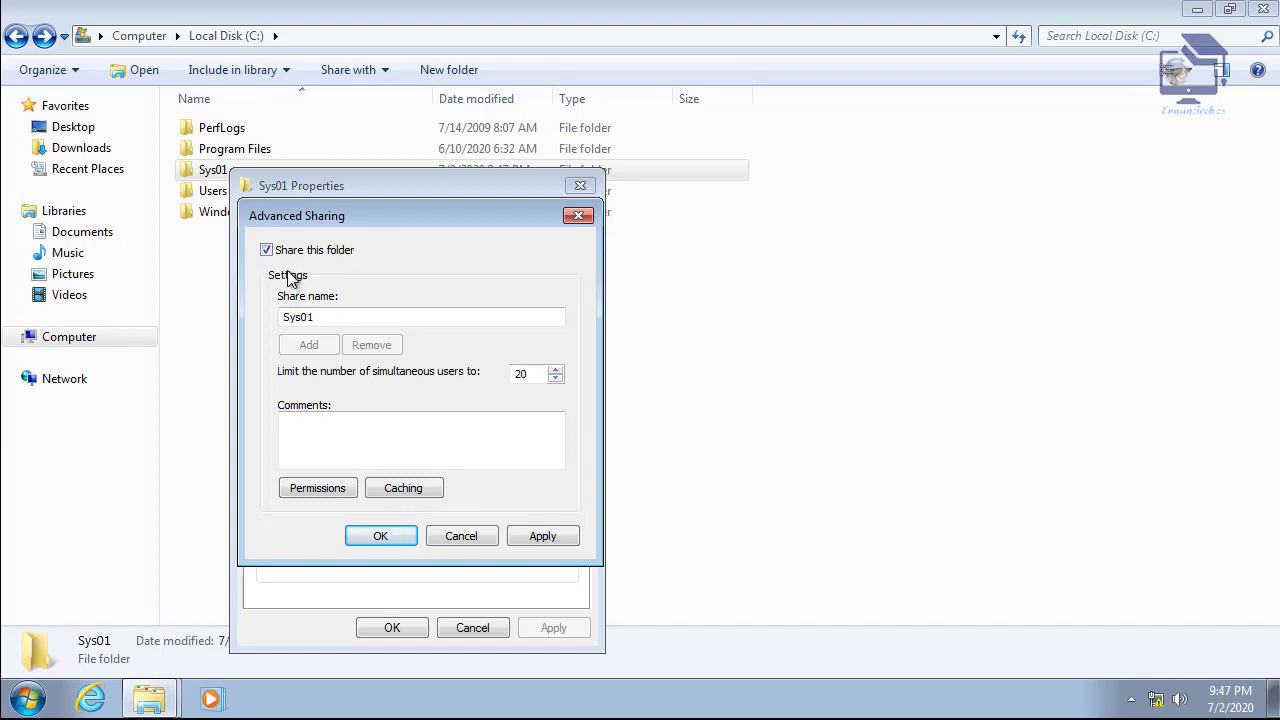
pyautogui.click(326, 489)
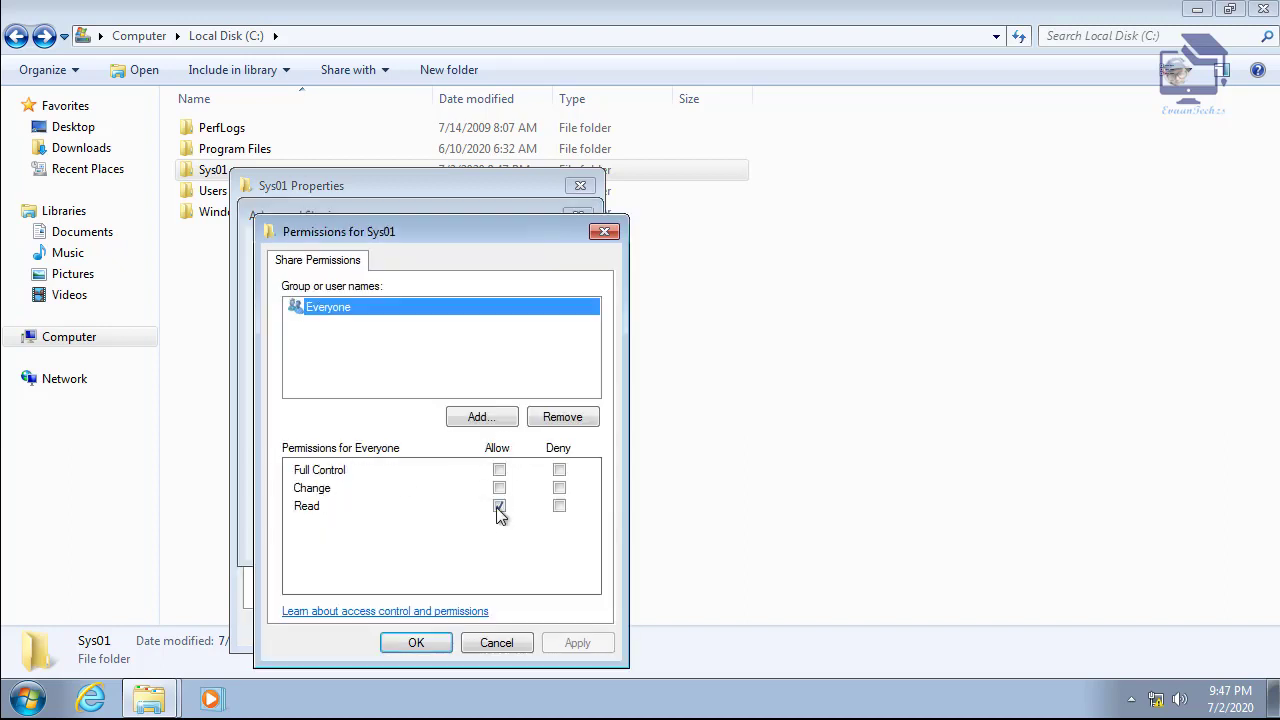
pyautogui.click(499, 470)
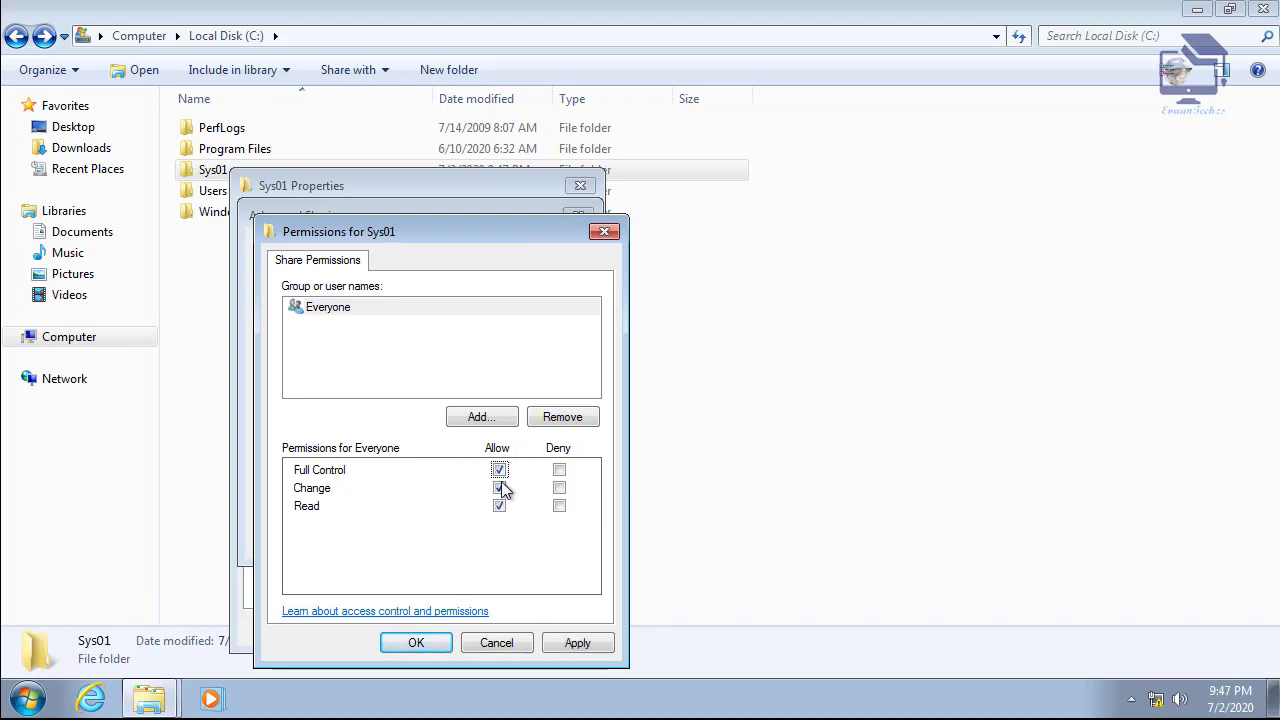
pyautogui.click(400, 643)
pyautogui.click(386, 541)
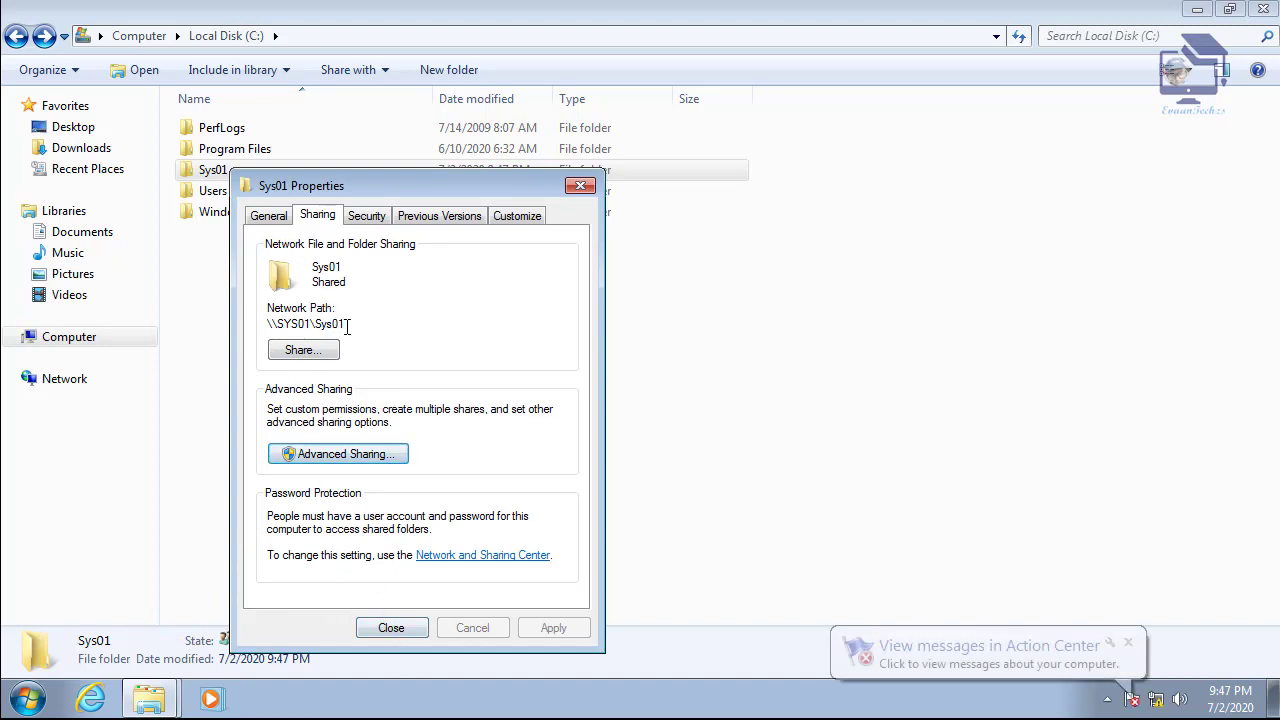
# - Note the network path \\SYS01\Sys01, then close the properties and Explorer windows
pyautogui.moveTo(345, 323); pyautogui.dragTo(264, 326)
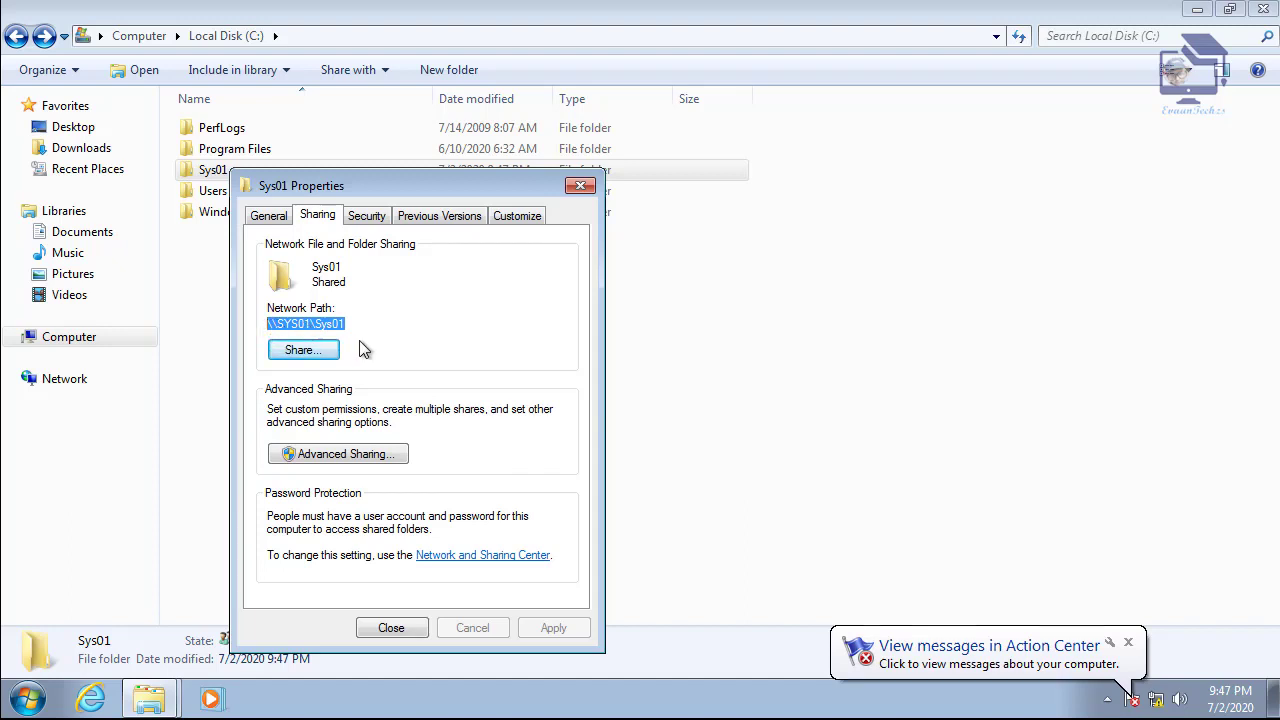
pyautogui.click(391, 630)
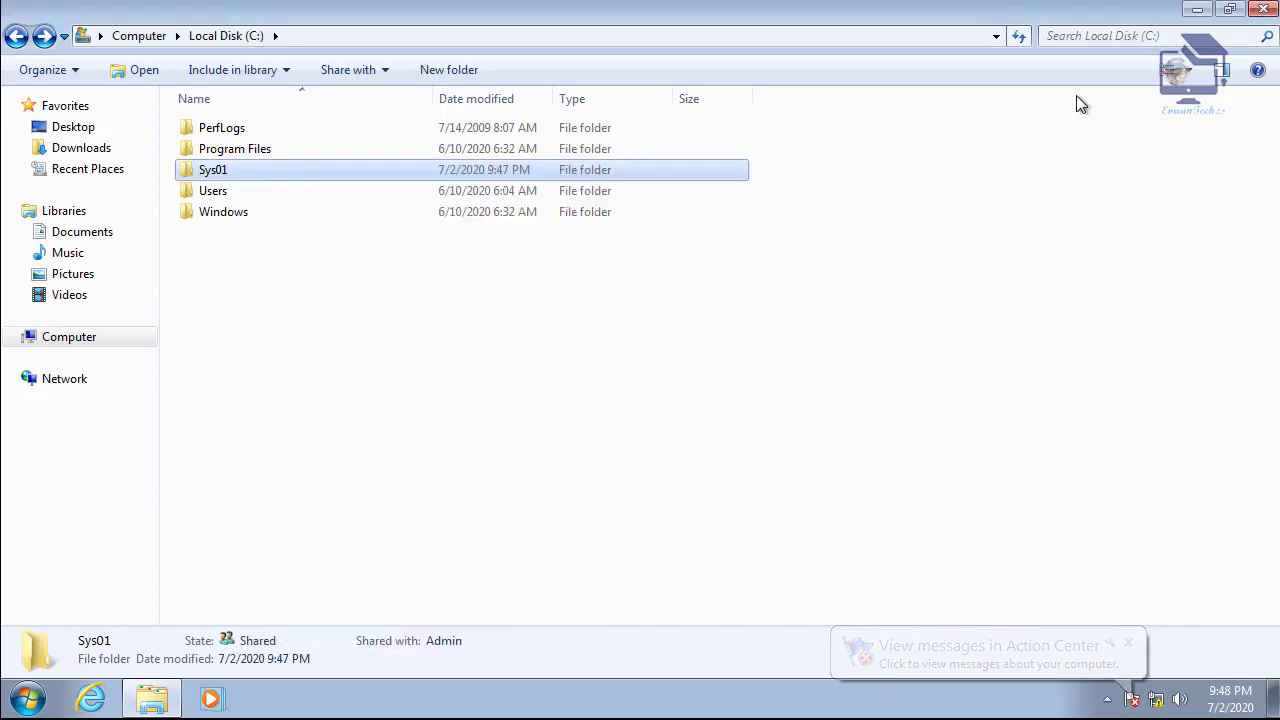
pyautogui.click(1263, 9)
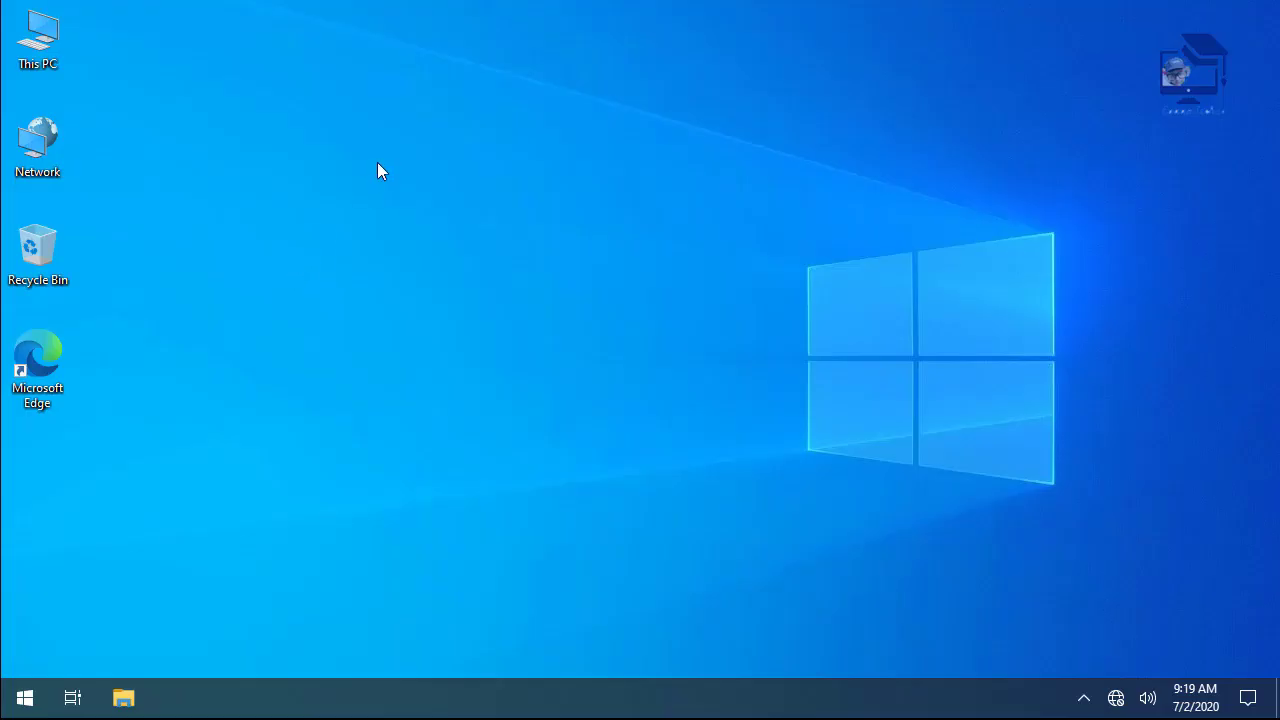
# - Browse to \\192.168.10.1 from the maximized Network window and open the Sys01 share
pyautogui.doubleClick(42, 140)
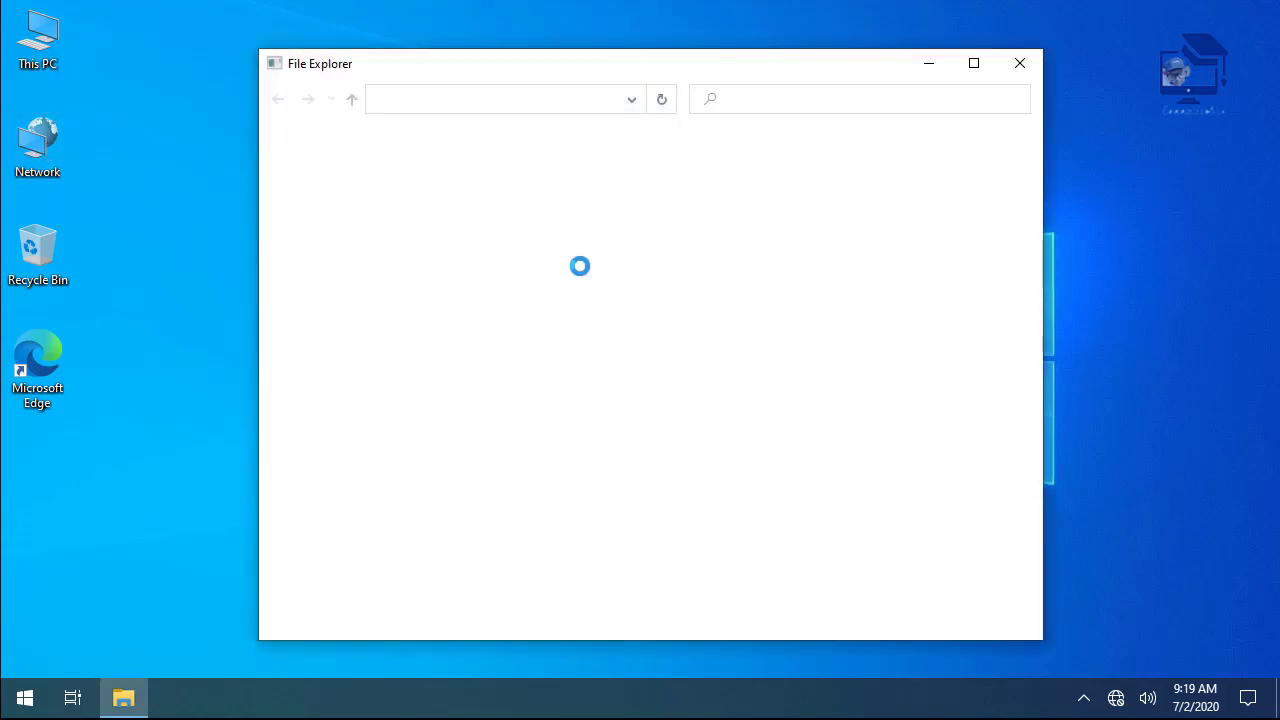
pyautogui.click(973, 66)
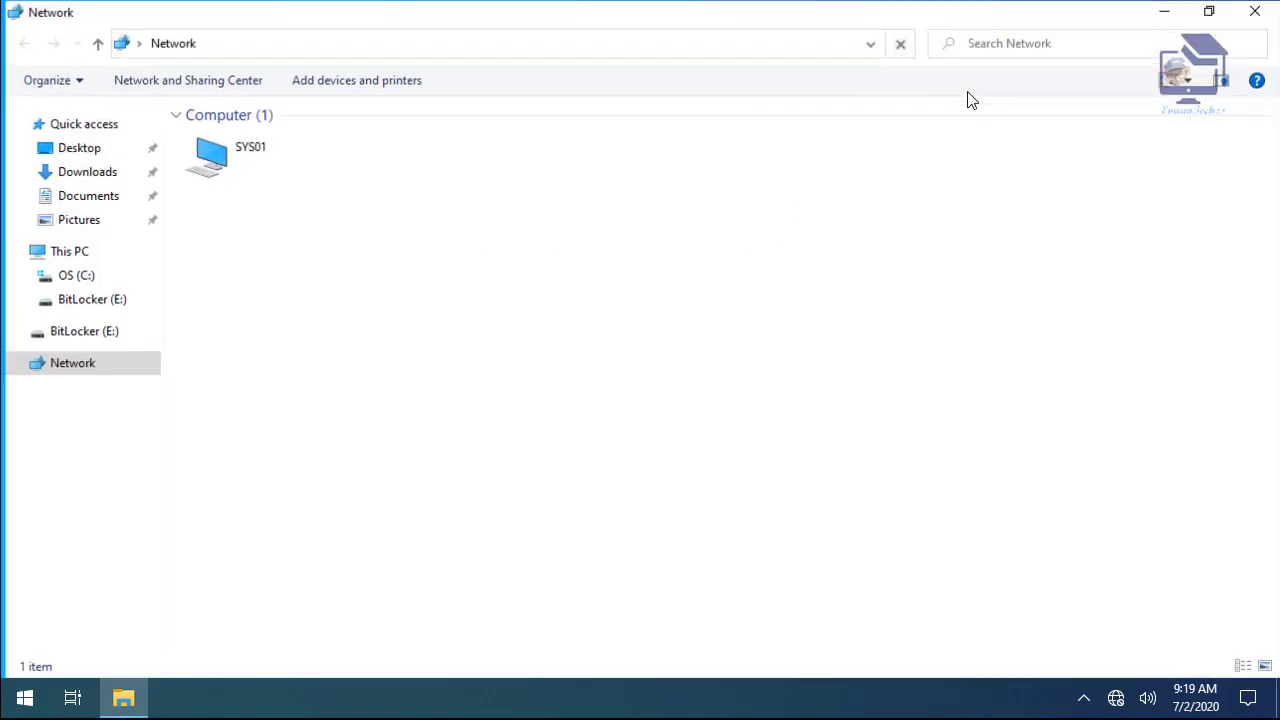
pyautogui.click(220, 50)
pyautogui.write('\\\\')
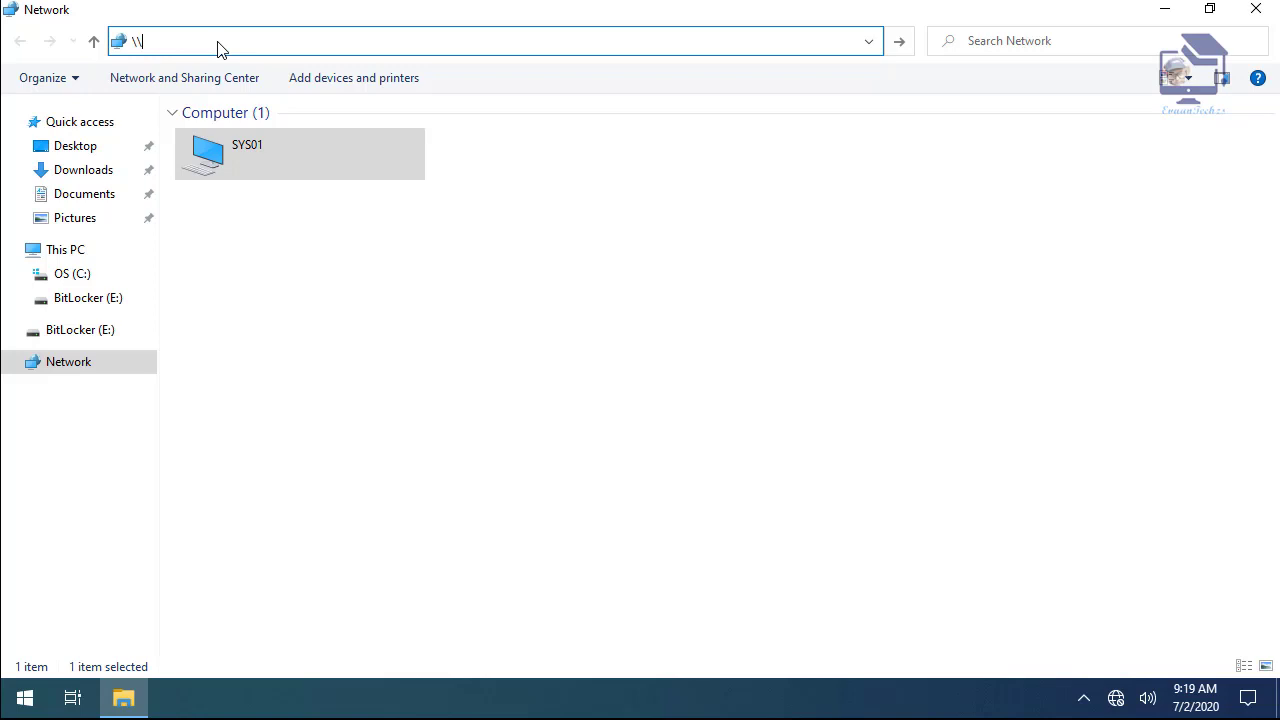
pyautogui.write('192.168.10.1')
pyautogui.press('Return')
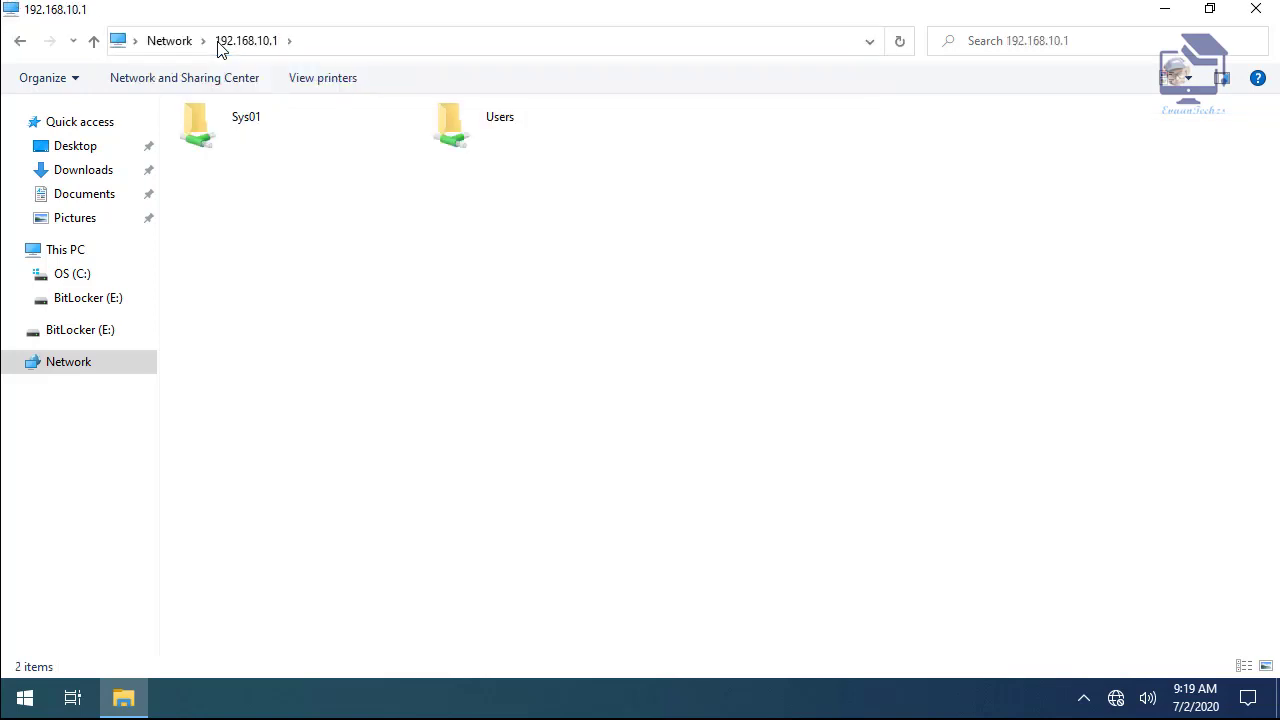
pyautogui.doubleClick(204, 139)
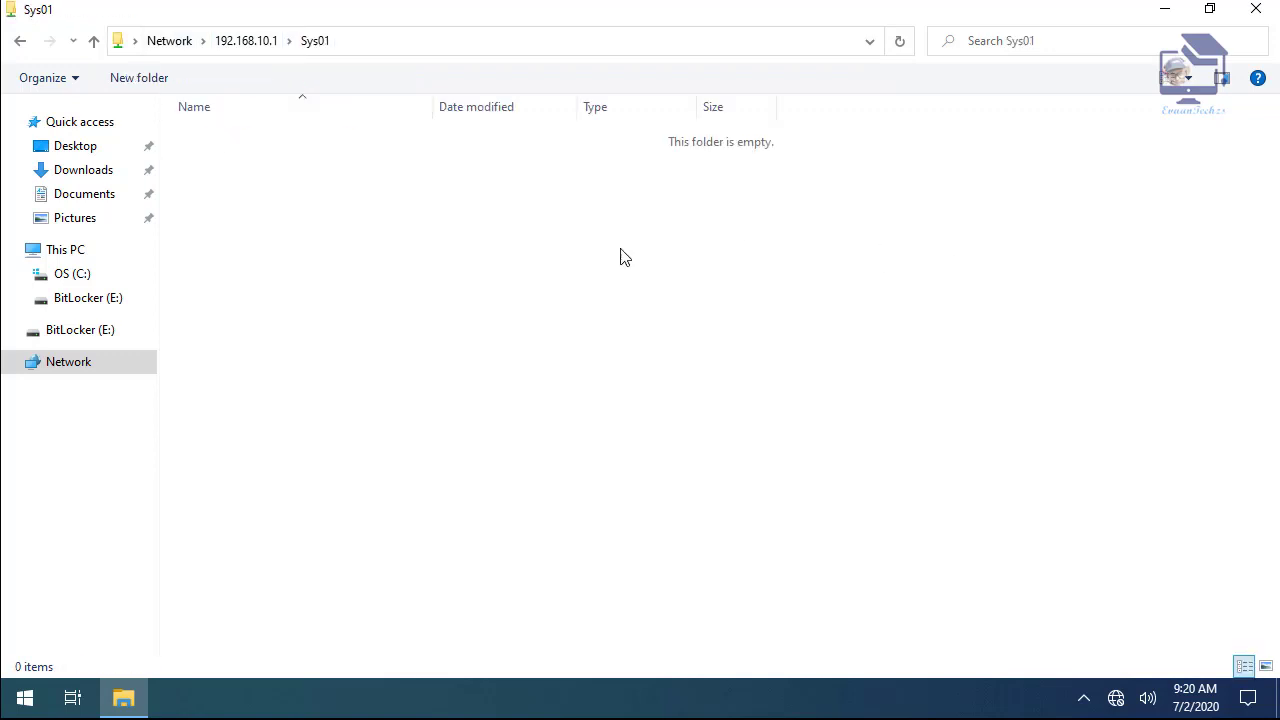
# - Create a new folder named 123 in Sys01, then close the window
pyautogui.rightClick(289, 242)
pyautogui.moveTo(209, 434)
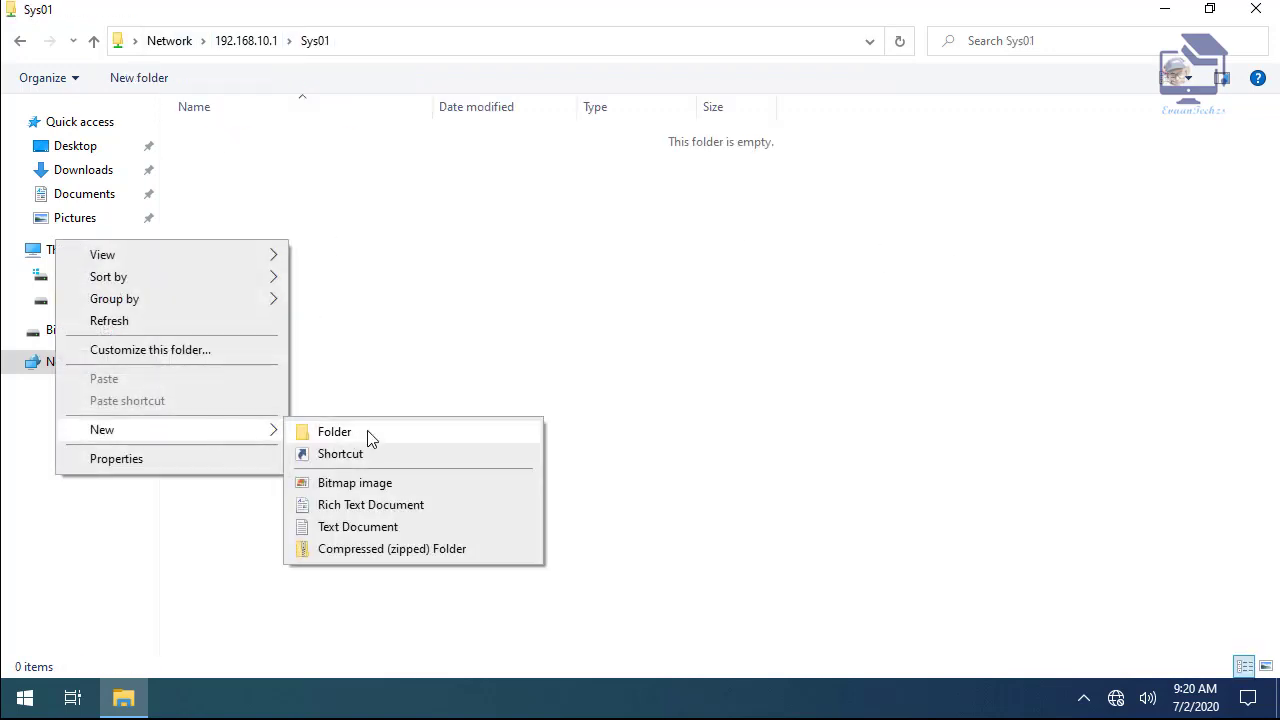
pyautogui.click(368, 434)
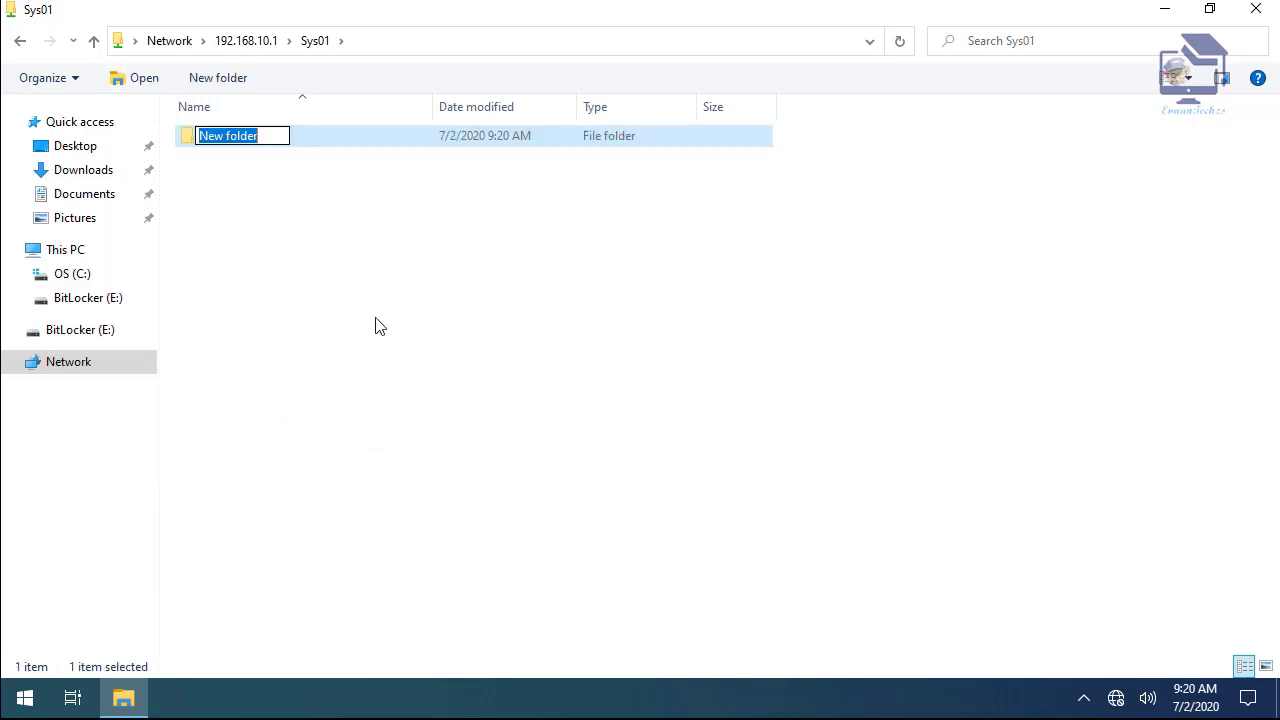
pyautogui.write('123')
pyautogui.press('Return')
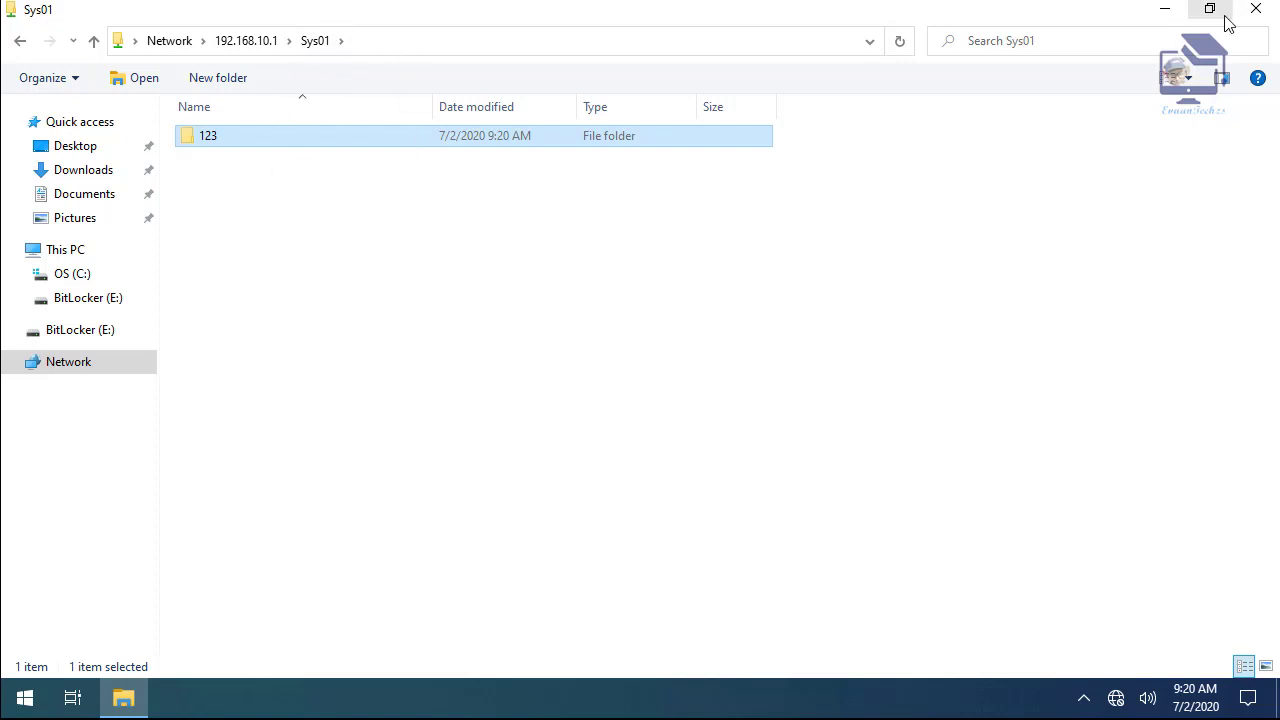
pyautogui.click(1255, 9)
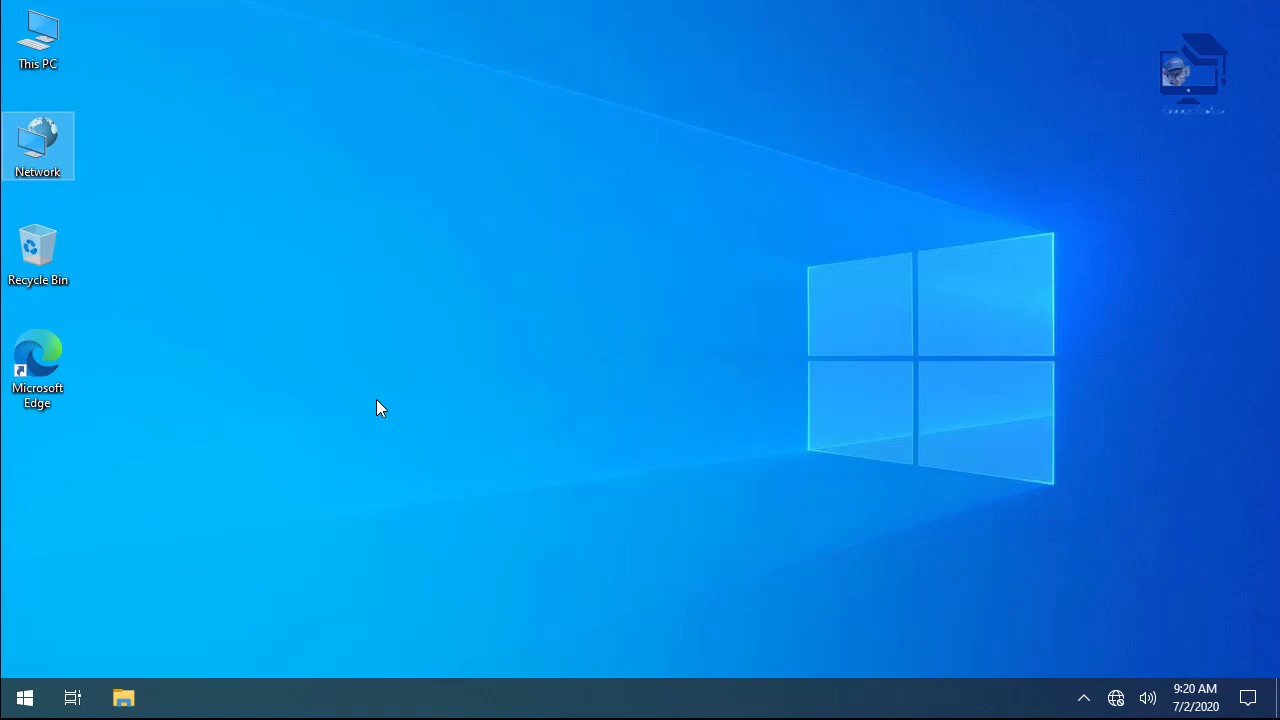
pyautogui.click(45, 52)
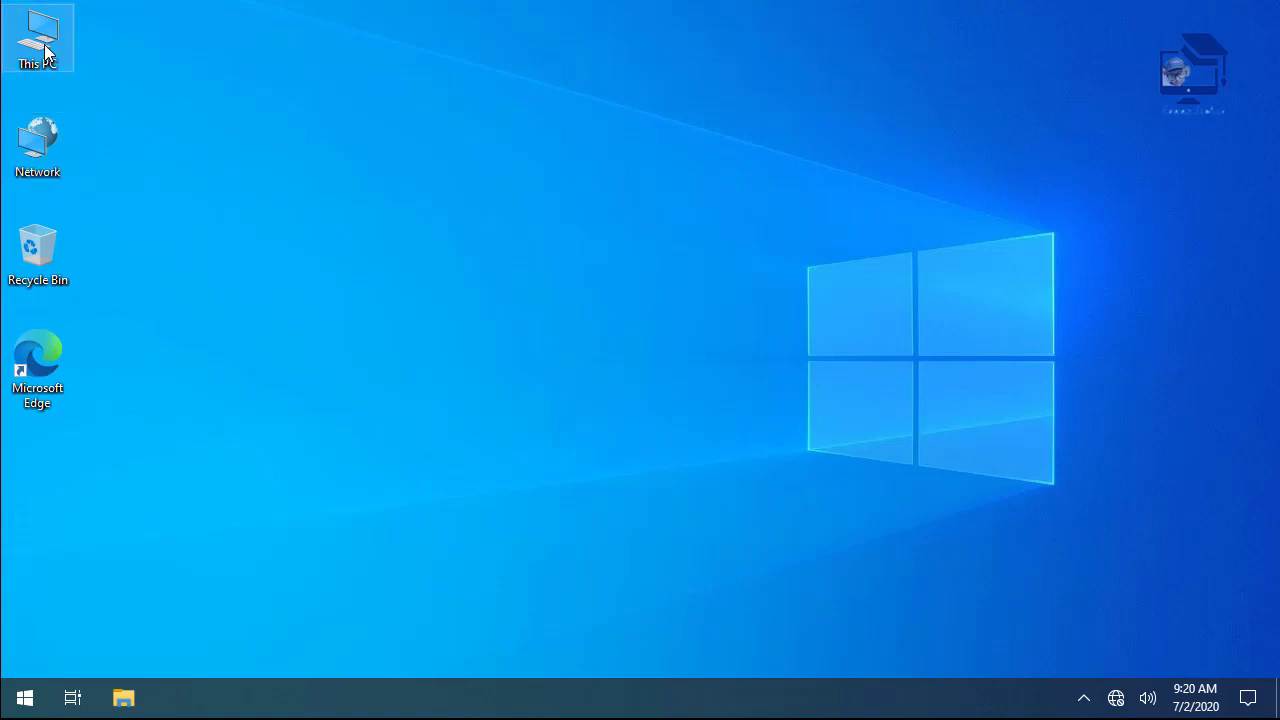
pyautogui.rightClick(45, 52)
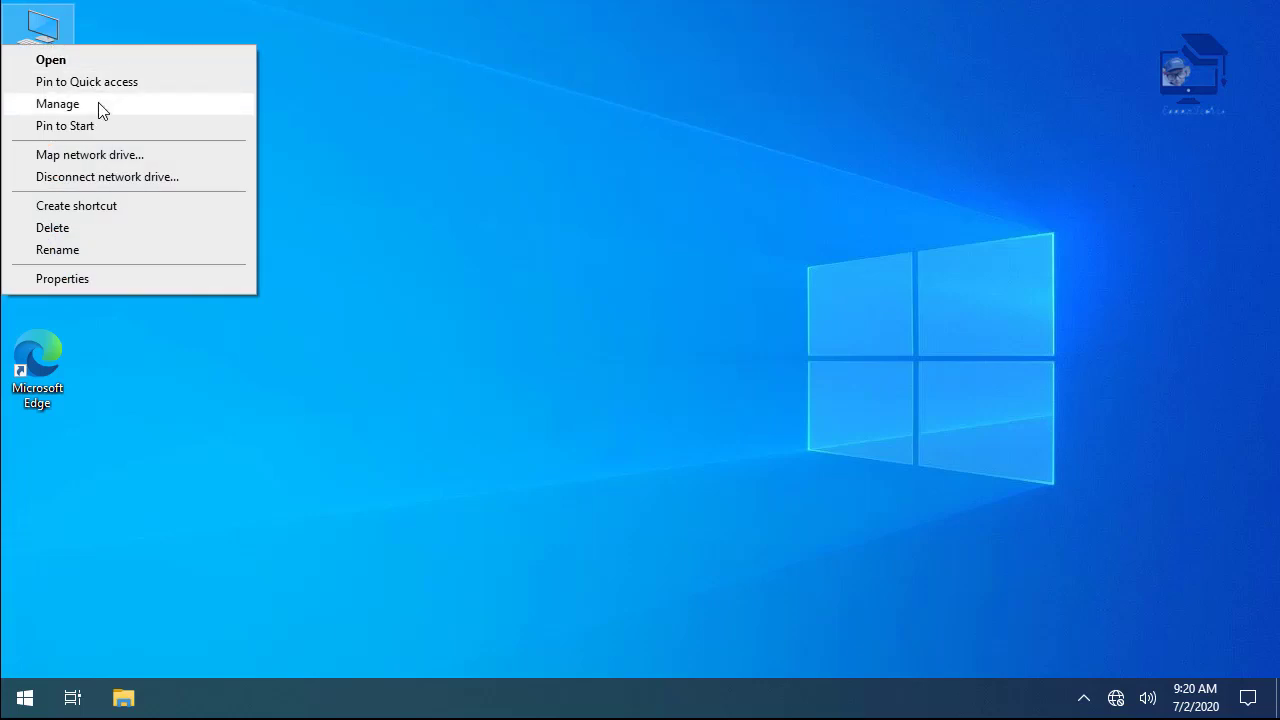
pyautogui.click(98, 103)
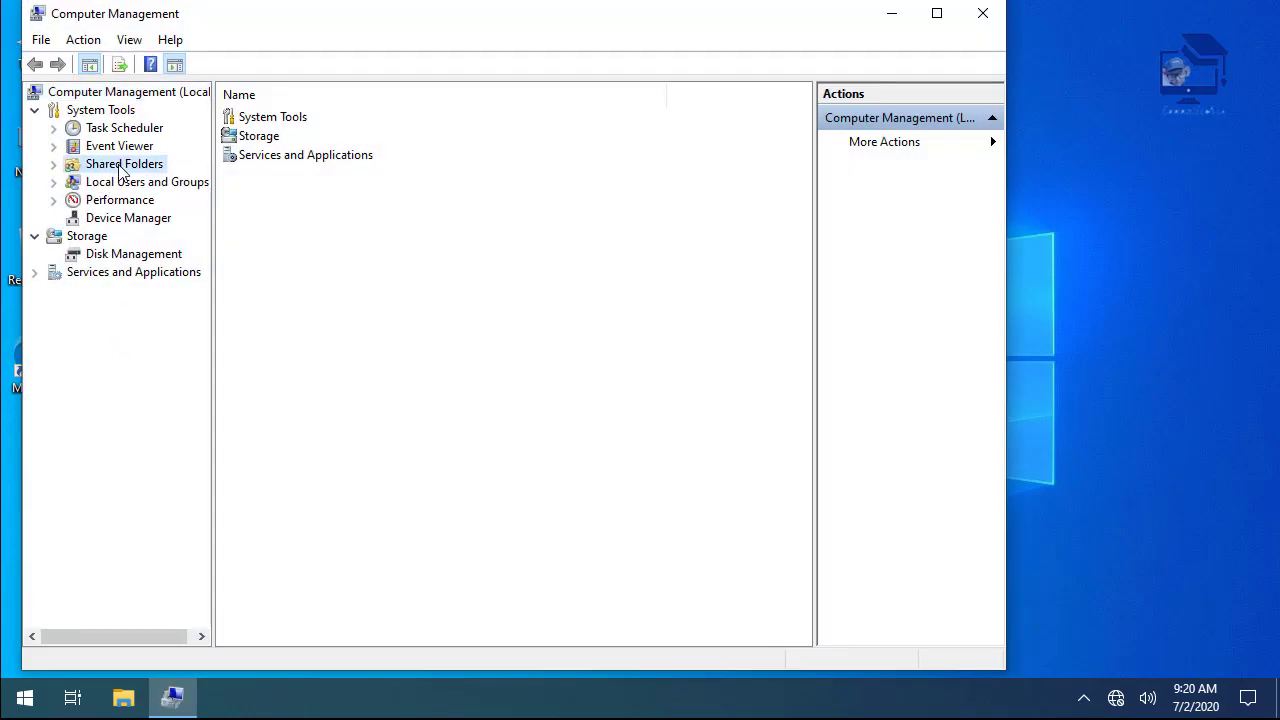
pyautogui.doubleClick(120, 166)
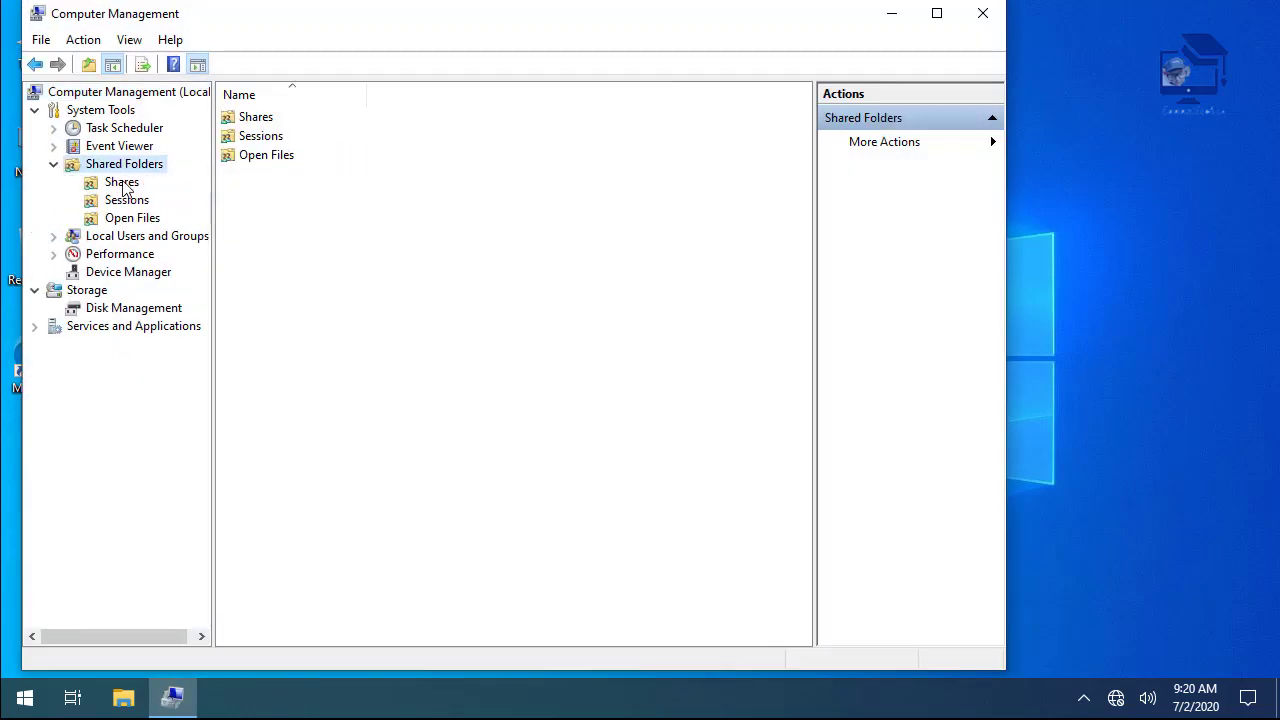
pyautogui.click(124, 185)
pyautogui.click(256, 215)
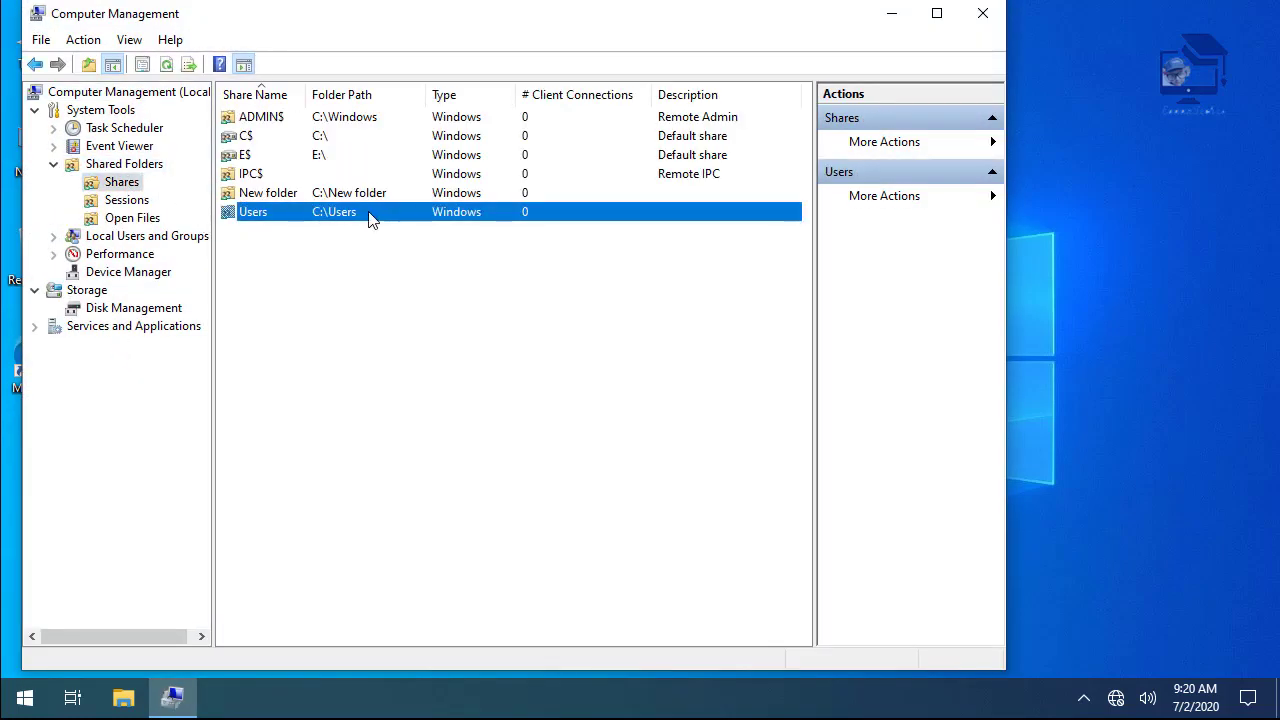
pyautogui.click(278, 196)
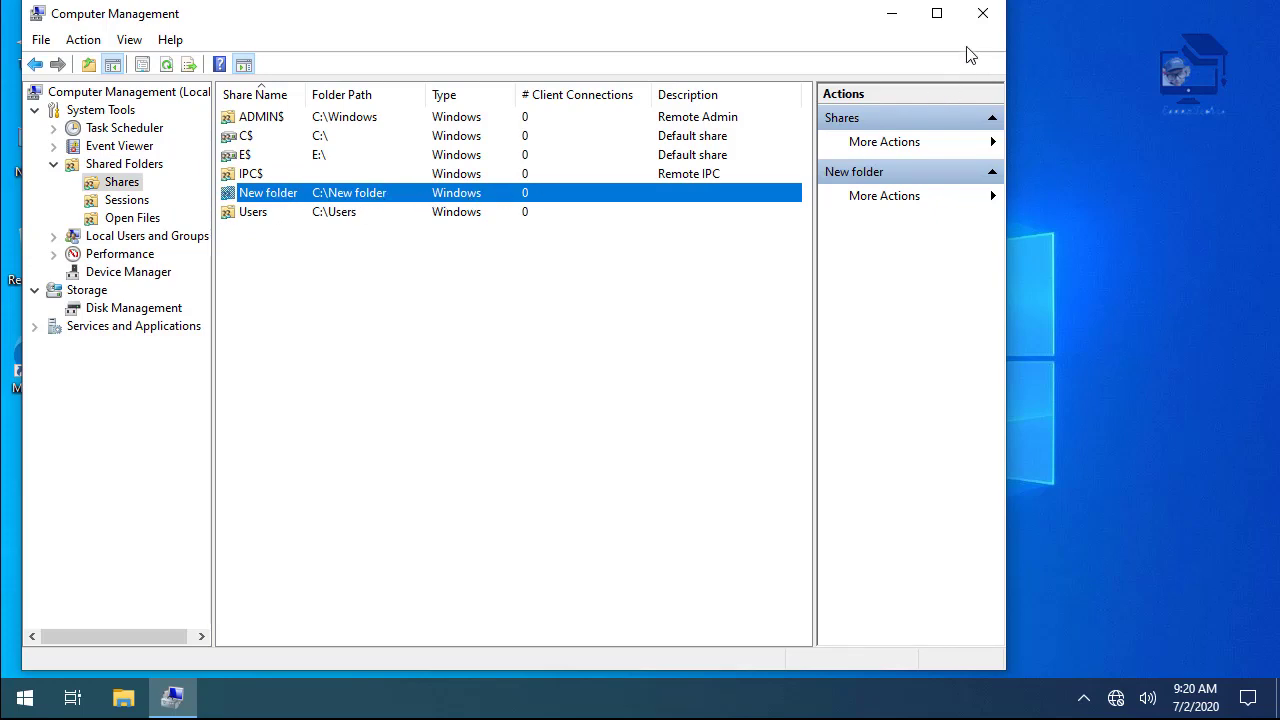
pyautogui.click(981, 13)
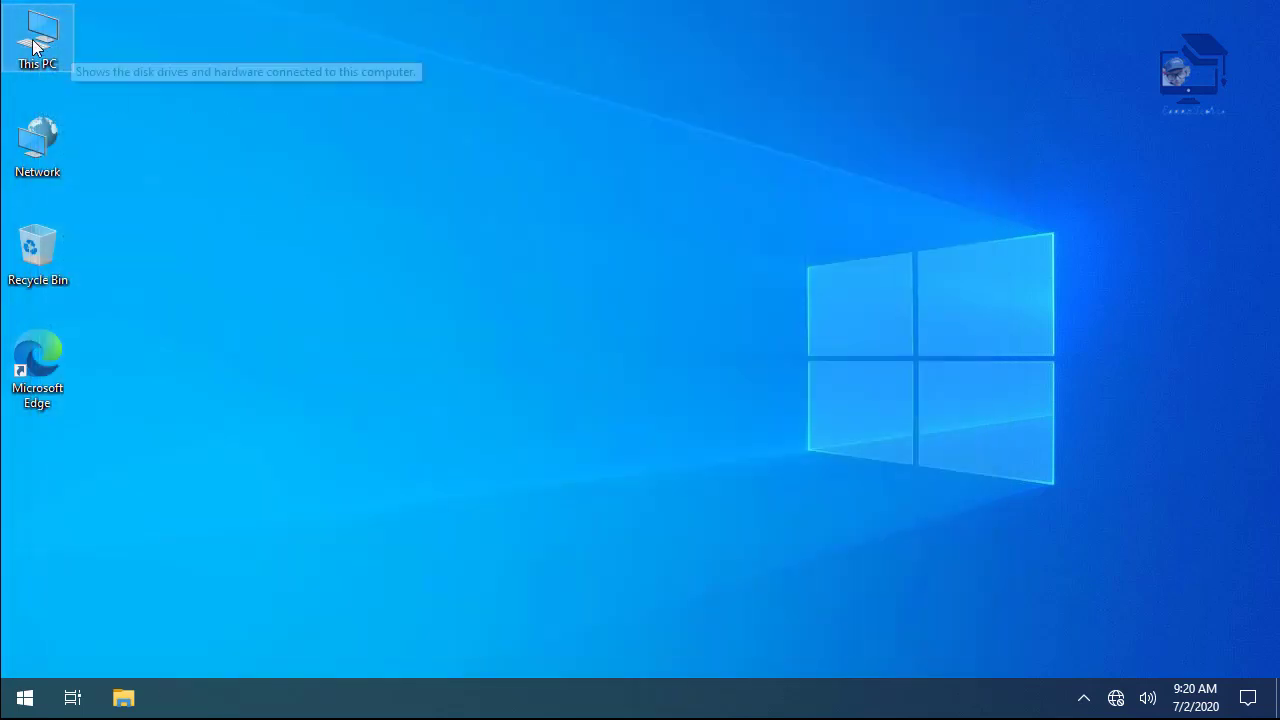
# - Open the OS (C:) drive from This PC, then close it without creating anything
pyautogui.doubleClick(36, 40)
pyautogui.click(337, 162)
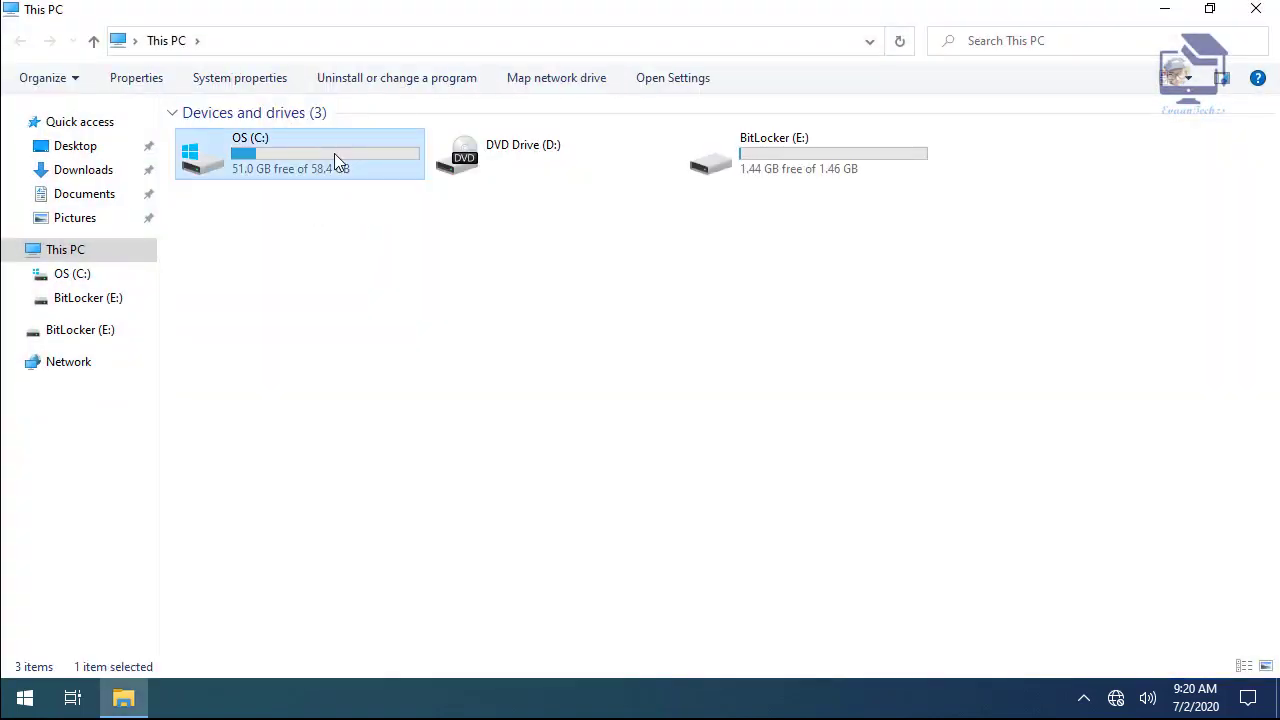
pyautogui.doubleClick(335, 156)
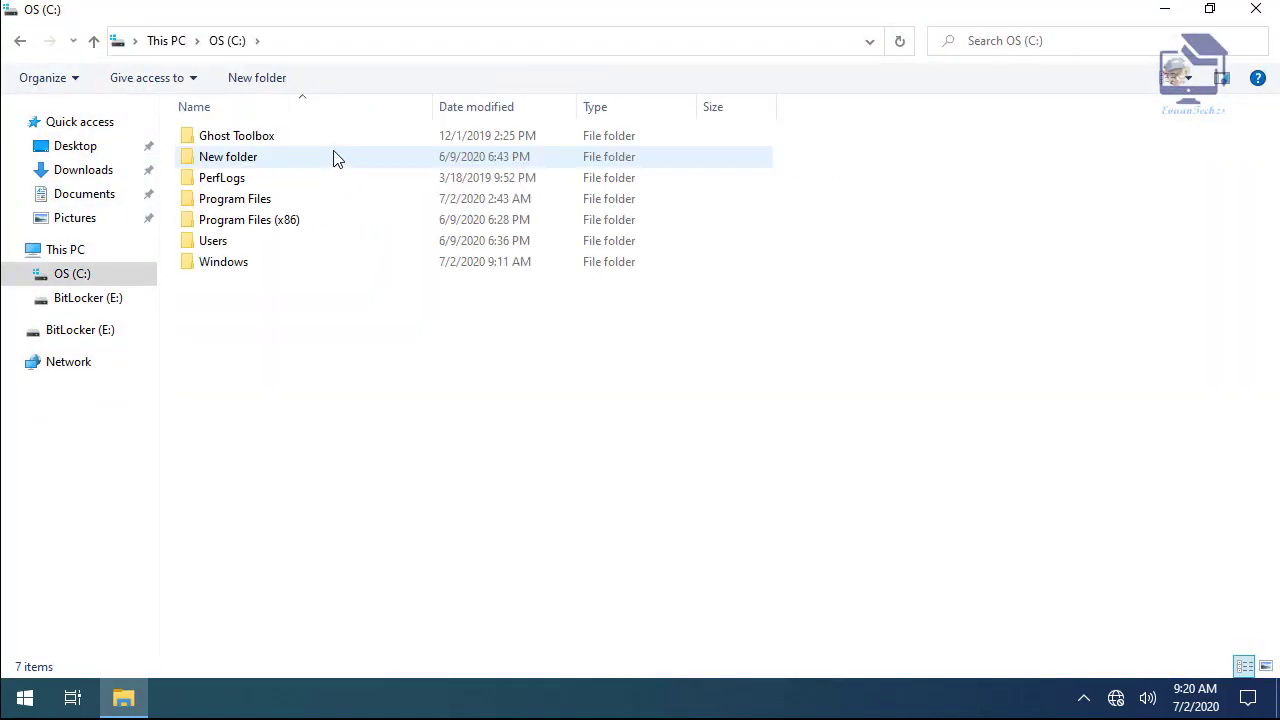
pyautogui.rightClick(308, 382)
pyautogui.moveTo(206, 595)
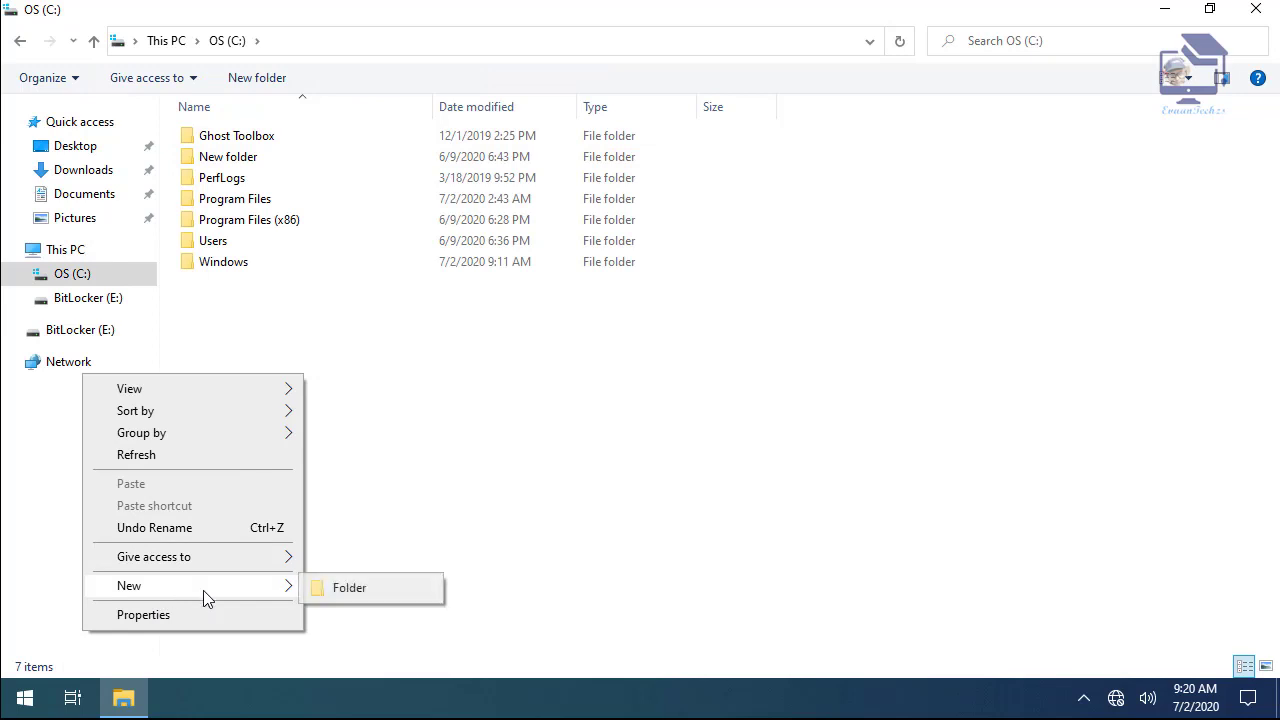
pyautogui.click(347, 593)
pyautogui.rightClick(247, 397)
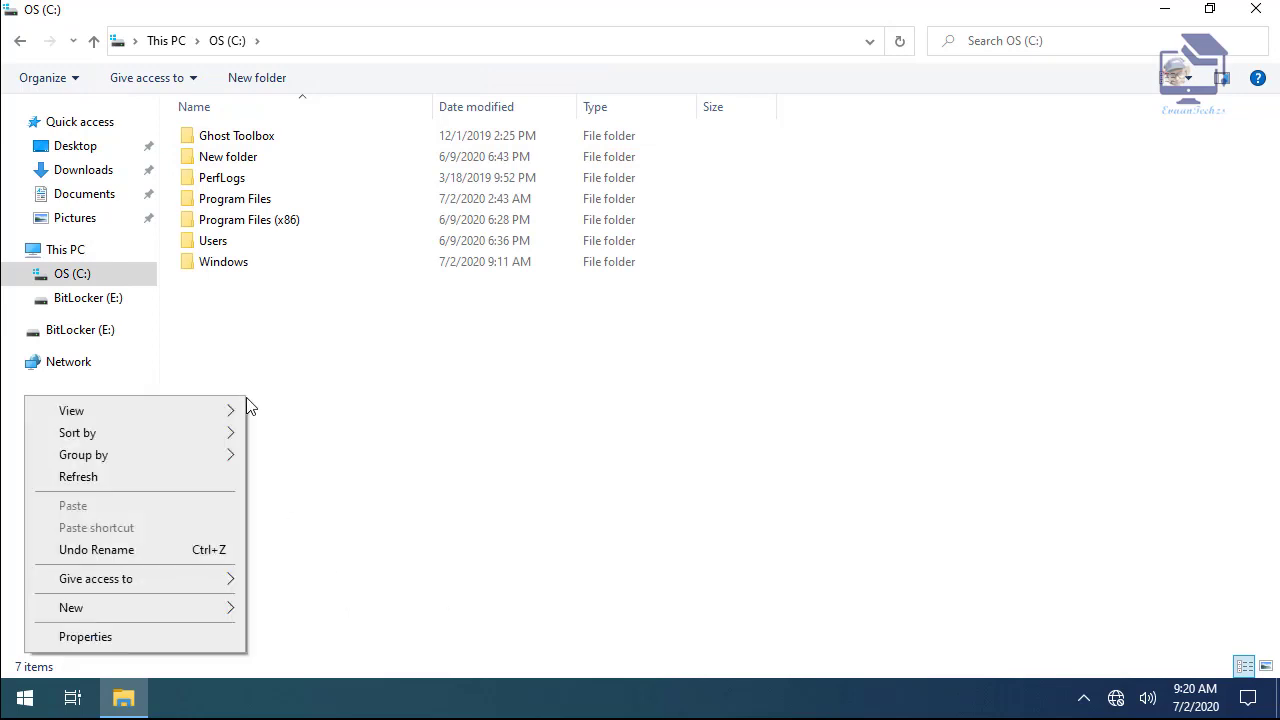
pyautogui.click(1257, 9)
pyautogui.click(1257, 9)
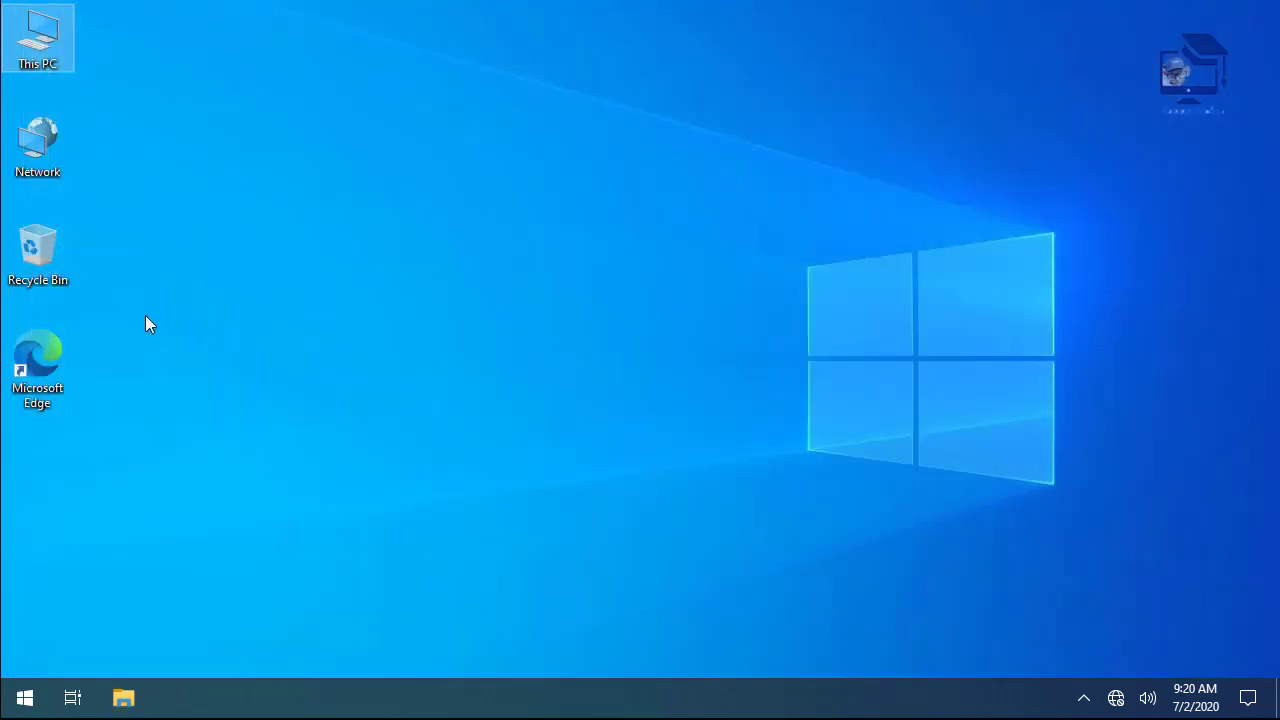
# - Reopen This PC from the desktop and open then close the Start menu
pyautogui.rightClick(223, 283)
pyautogui.doubleClick(55, 34)
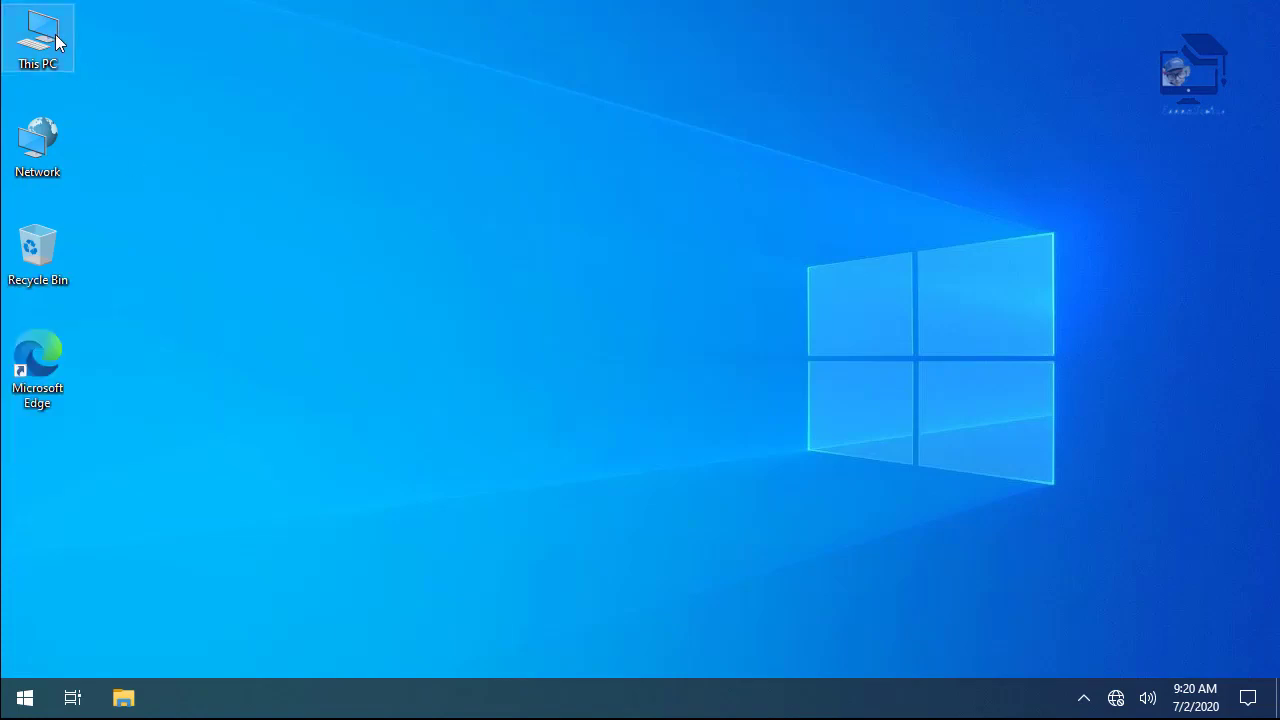
pyautogui.click(23, 697)
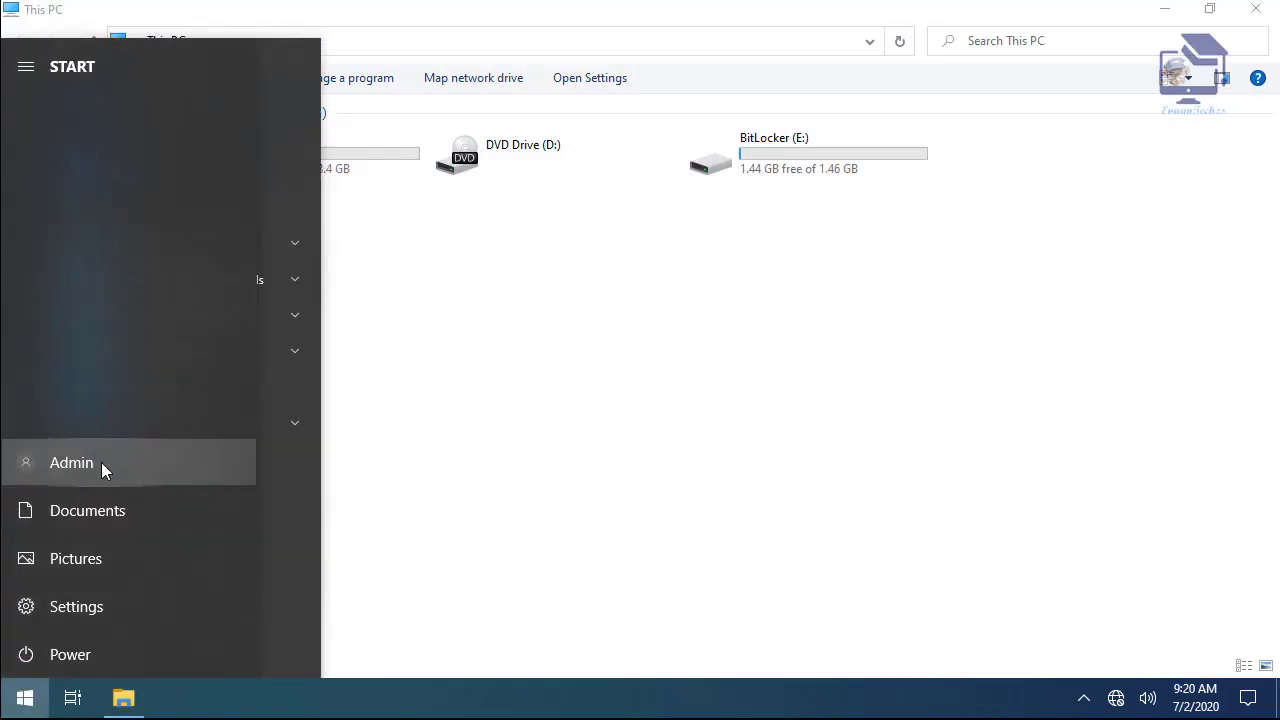
pyautogui.click(760, 483)
pyautogui.click(330, 160)
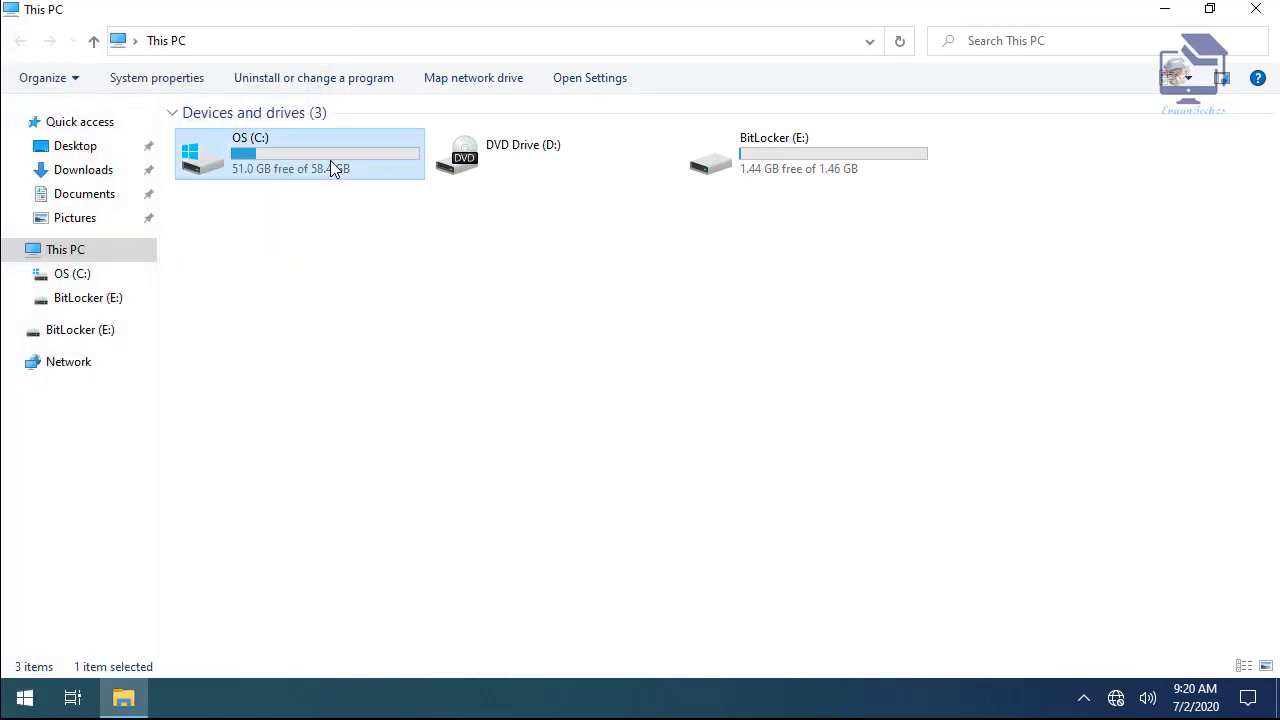
# - Create a new folder named Sys02 on the BitLocker (E:) drive
pyautogui.doubleClick(853, 148)
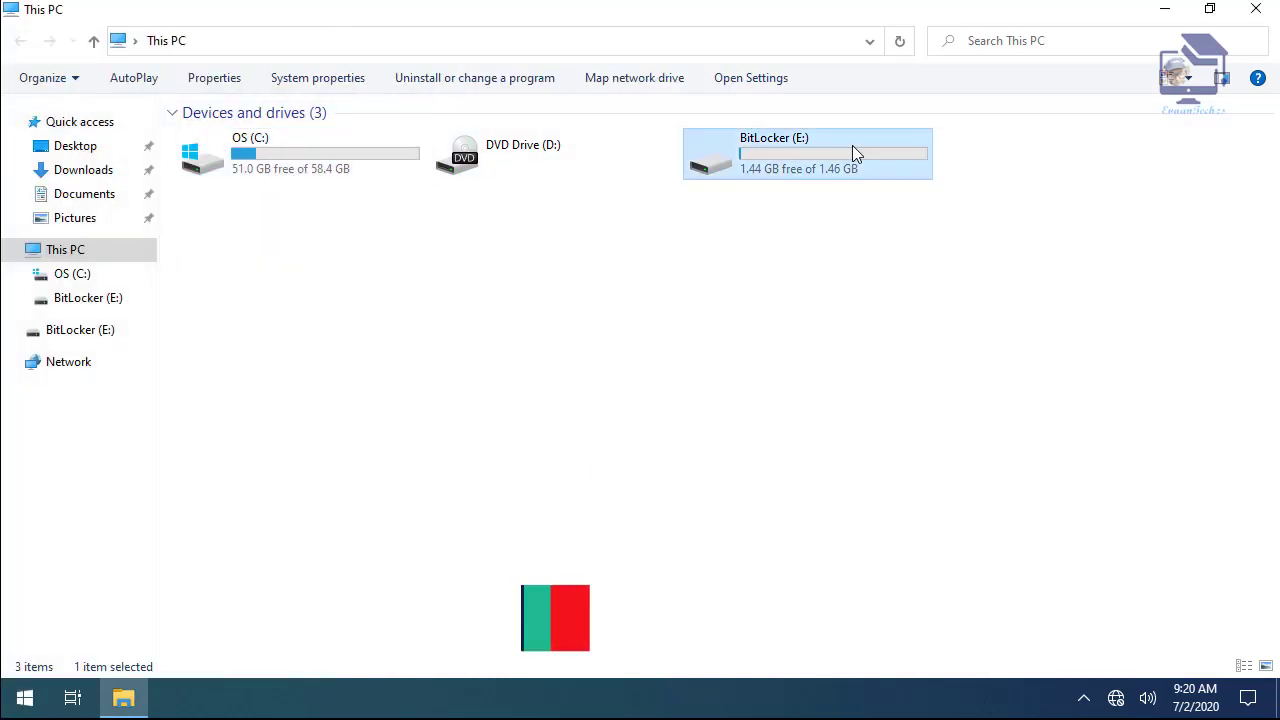
pyautogui.rightClick(363, 248)
pyautogui.moveTo(250, 485)
pyautogui.click(400, 487)
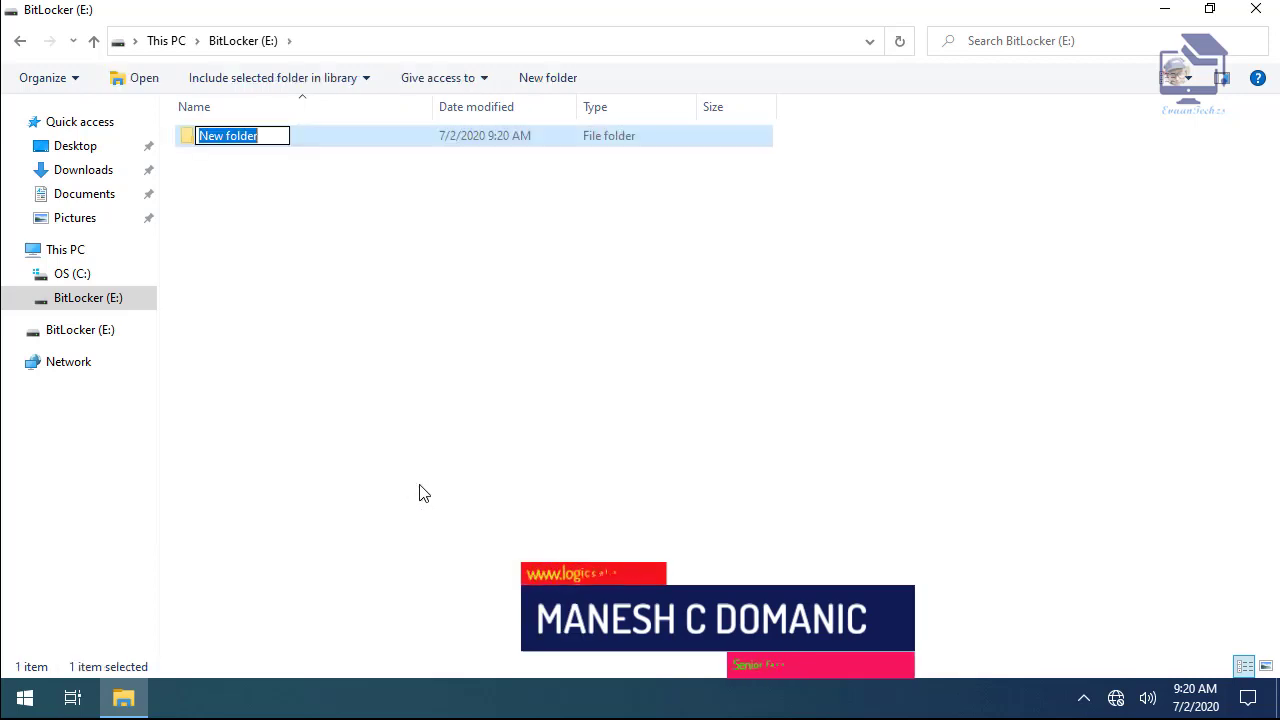
pyautogui.write('Sys02')
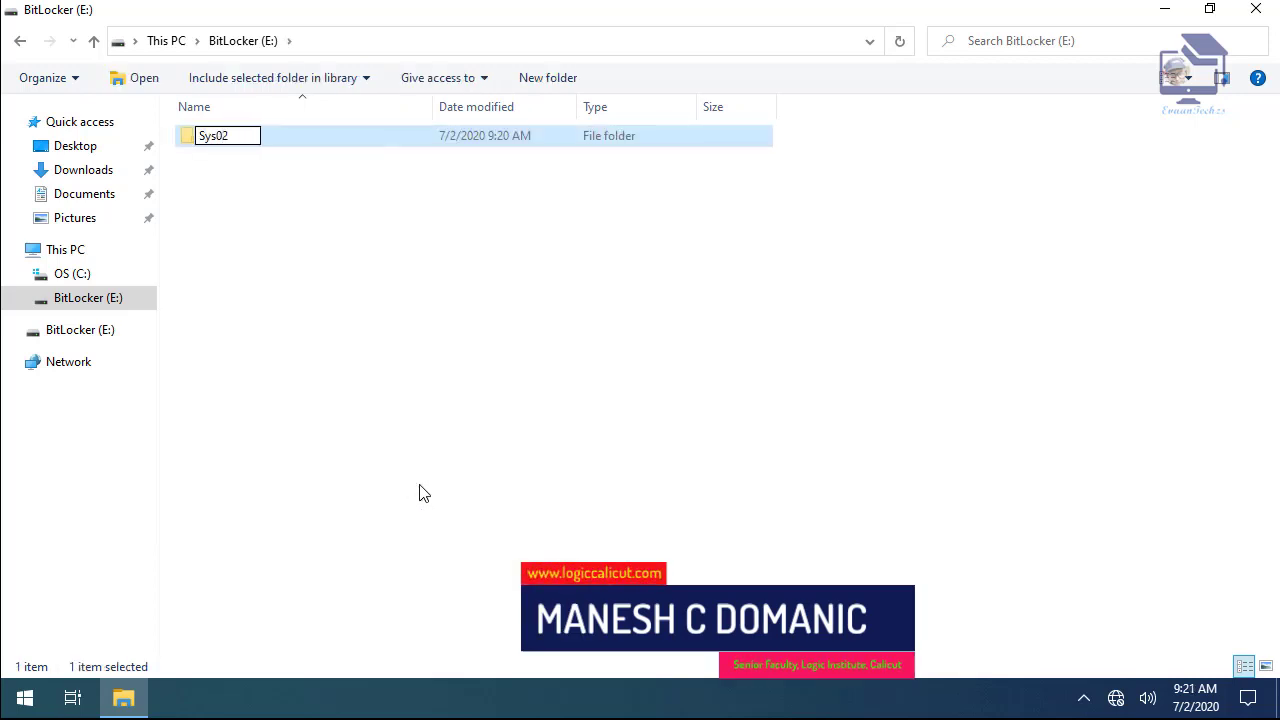
pyautogui.click(420, 493)
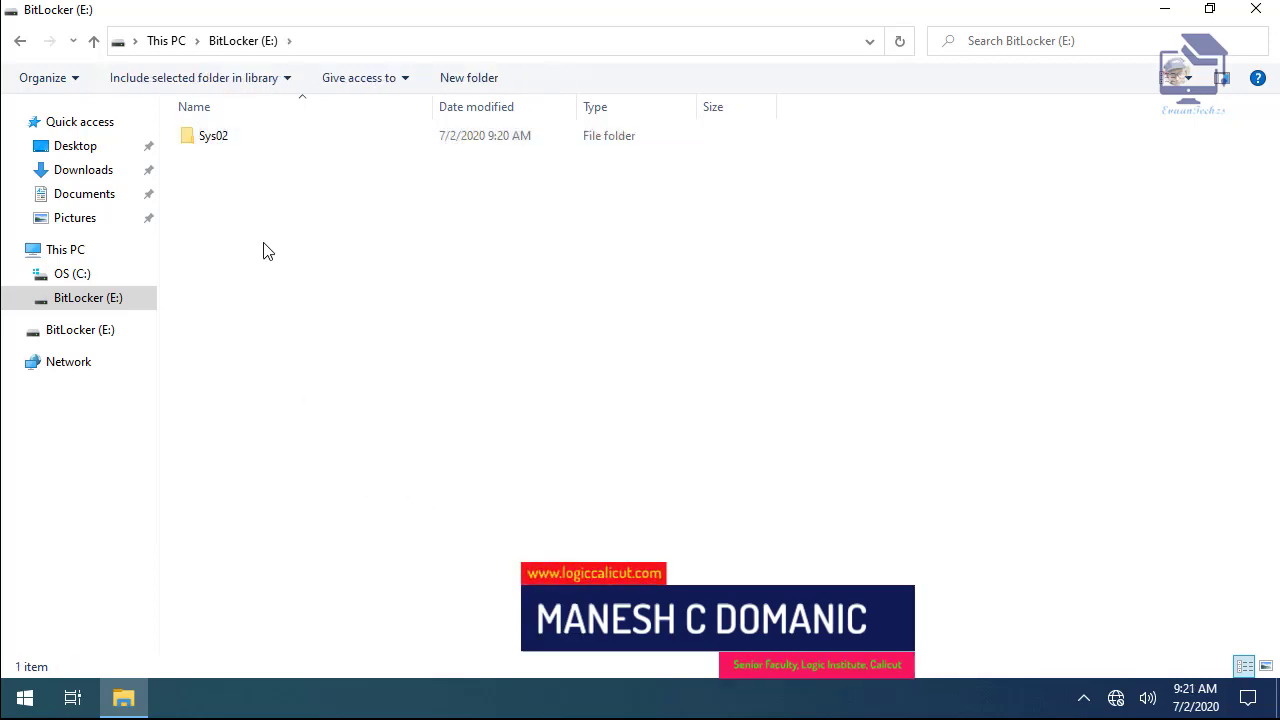
# - Share the Sys02 folder via Advanced Sharing as \\SYS02\Sys02, then close the window
pyautogui.click(252, 146)
pyautogui.rightClick(252, 146)
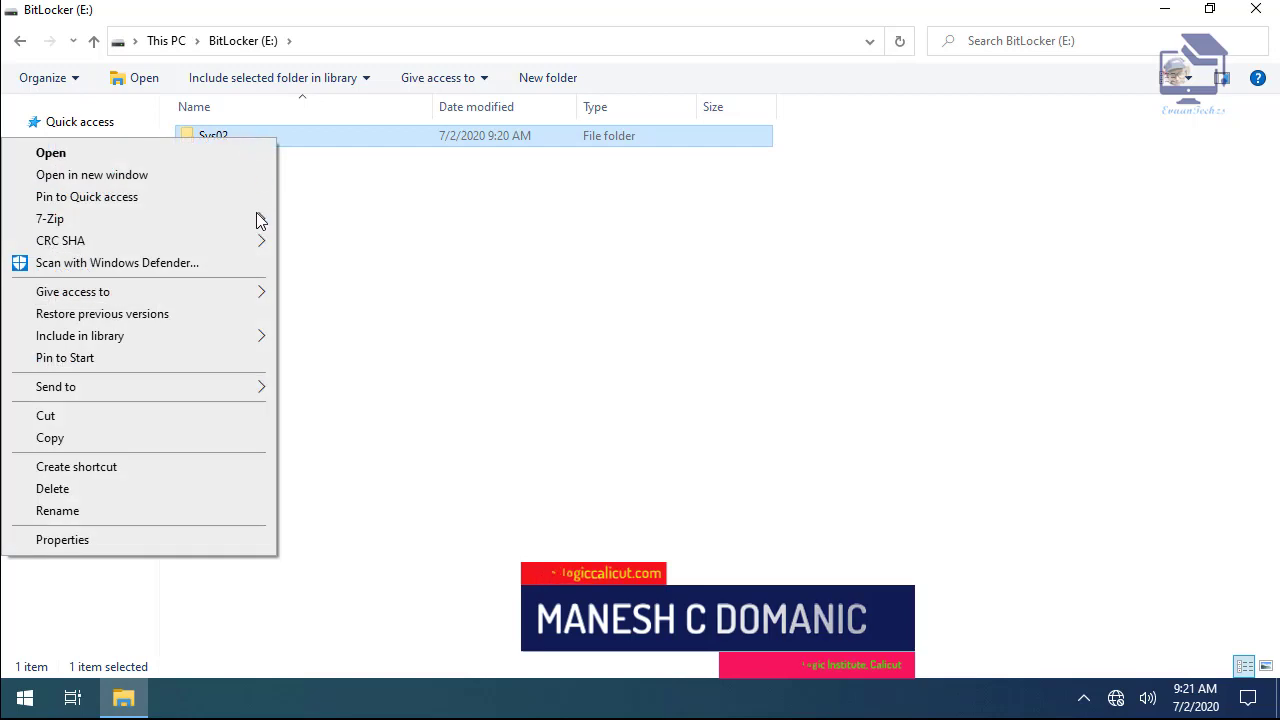
pyautogui.click(160, 540)
pyautogui.click(341, 187)
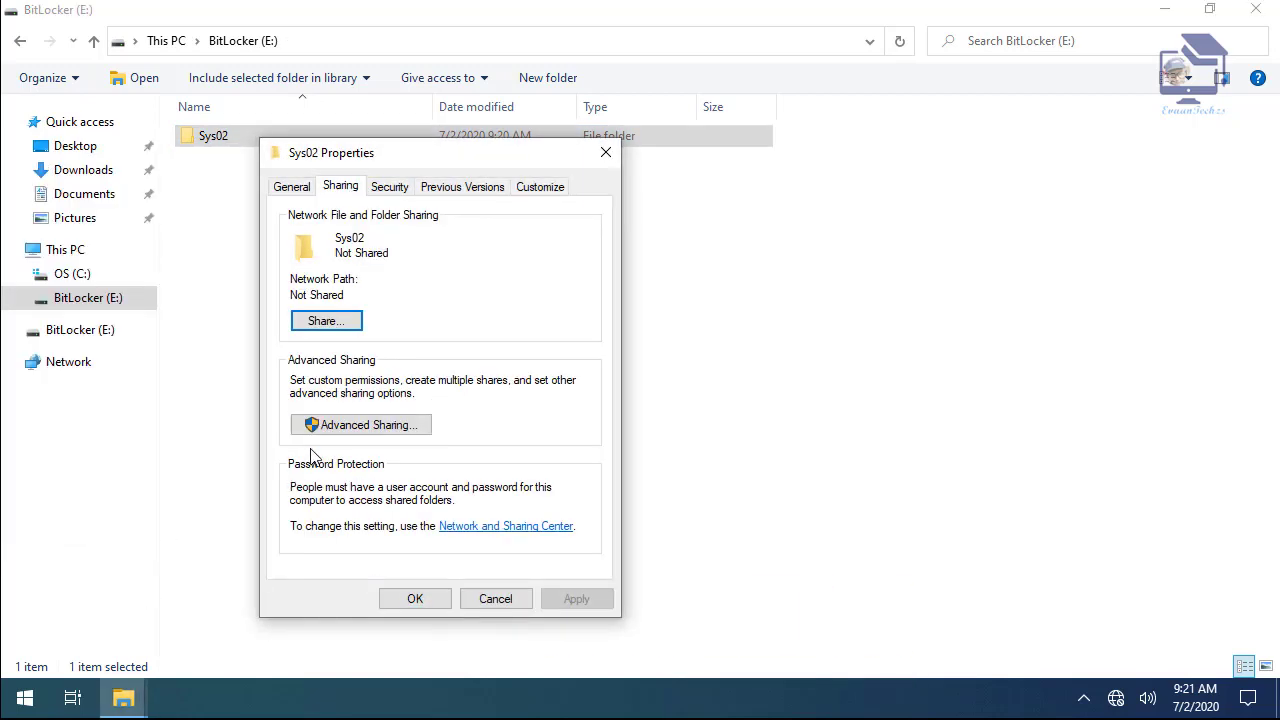
pyautogui.click(329, 424)
pyautogui.click(343, 225)
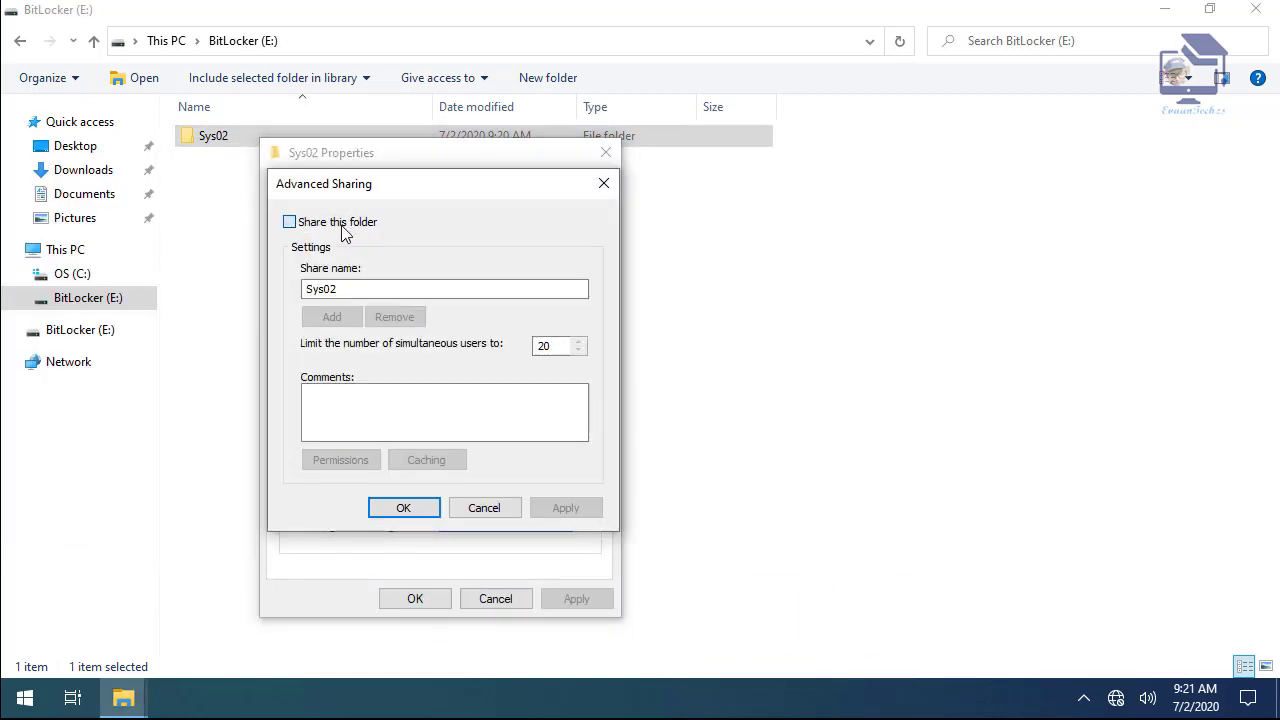
pyautogui.click(430, 516)
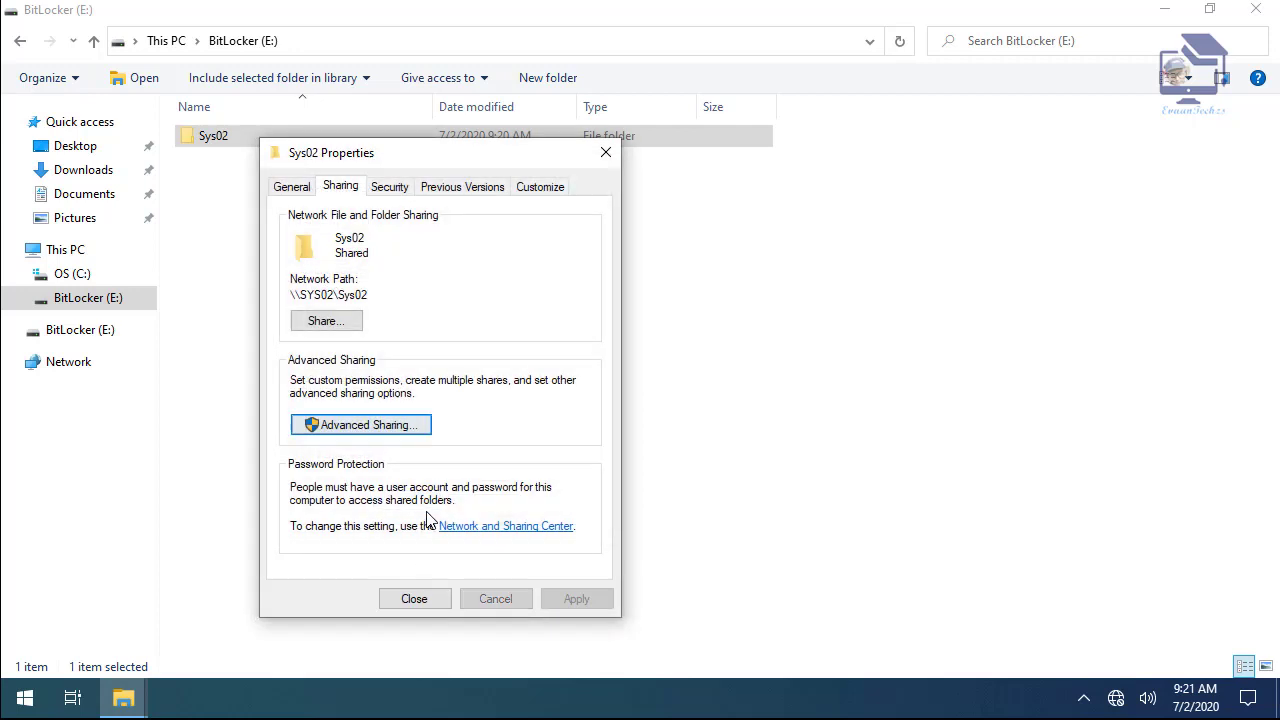
pyautogui.click(414, 598)
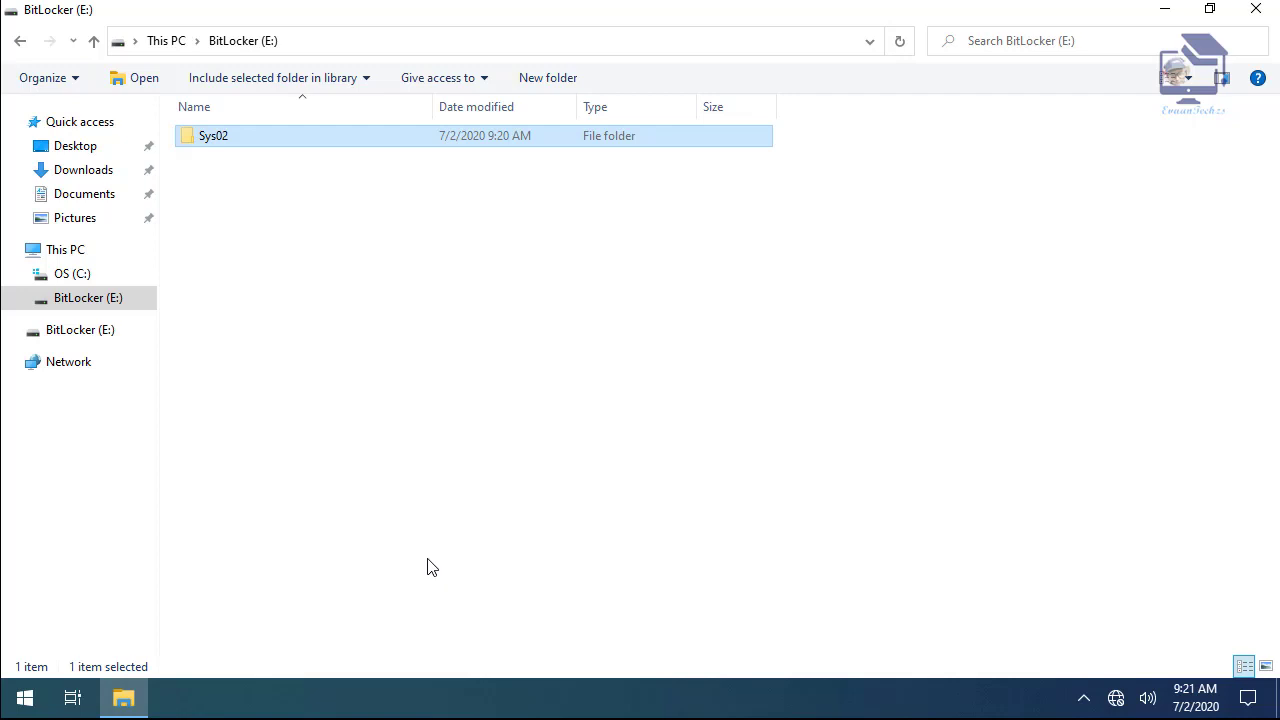
pyautogui.rightClick(280, 143)
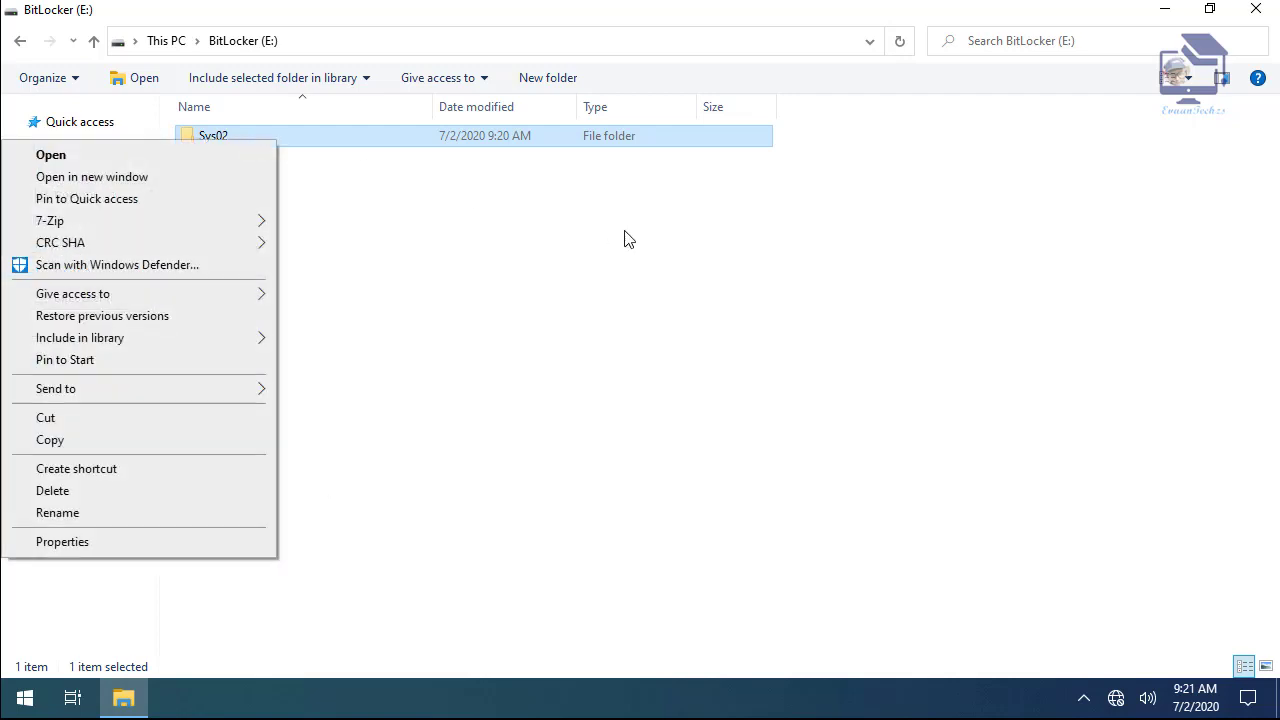
pyautogui.click(565, 226)
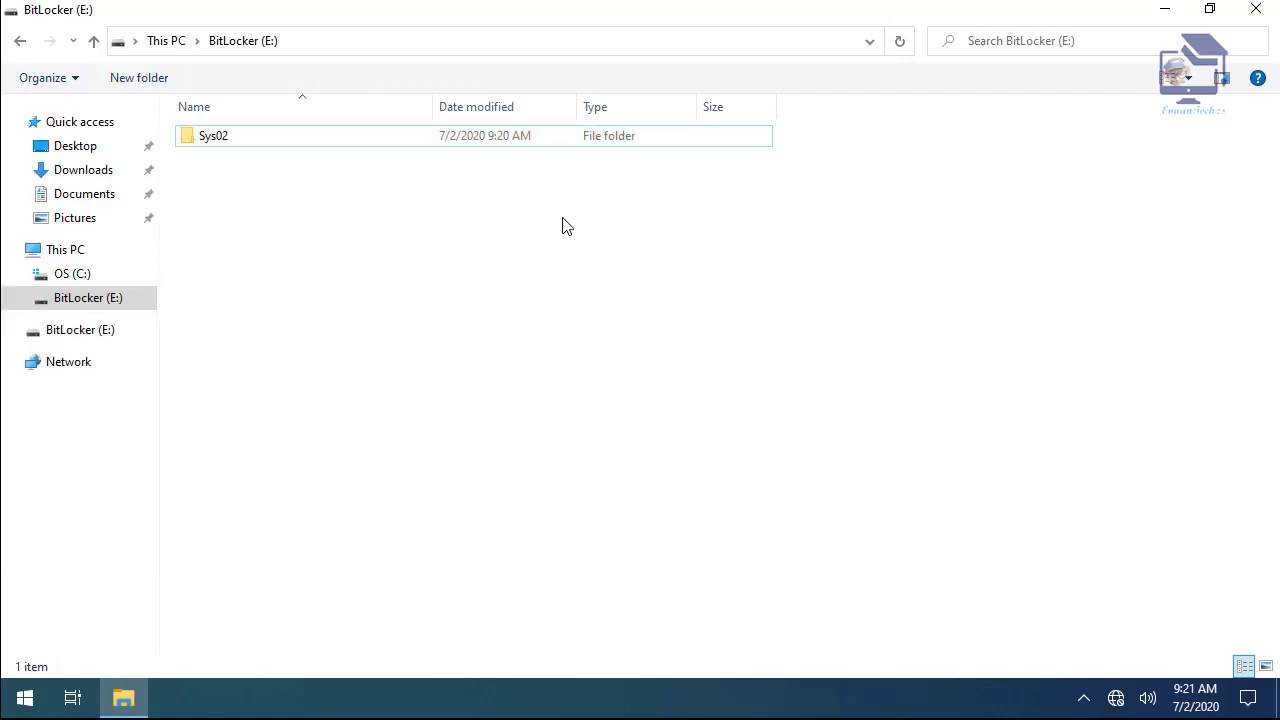
pyautogui.click(1262, 14)
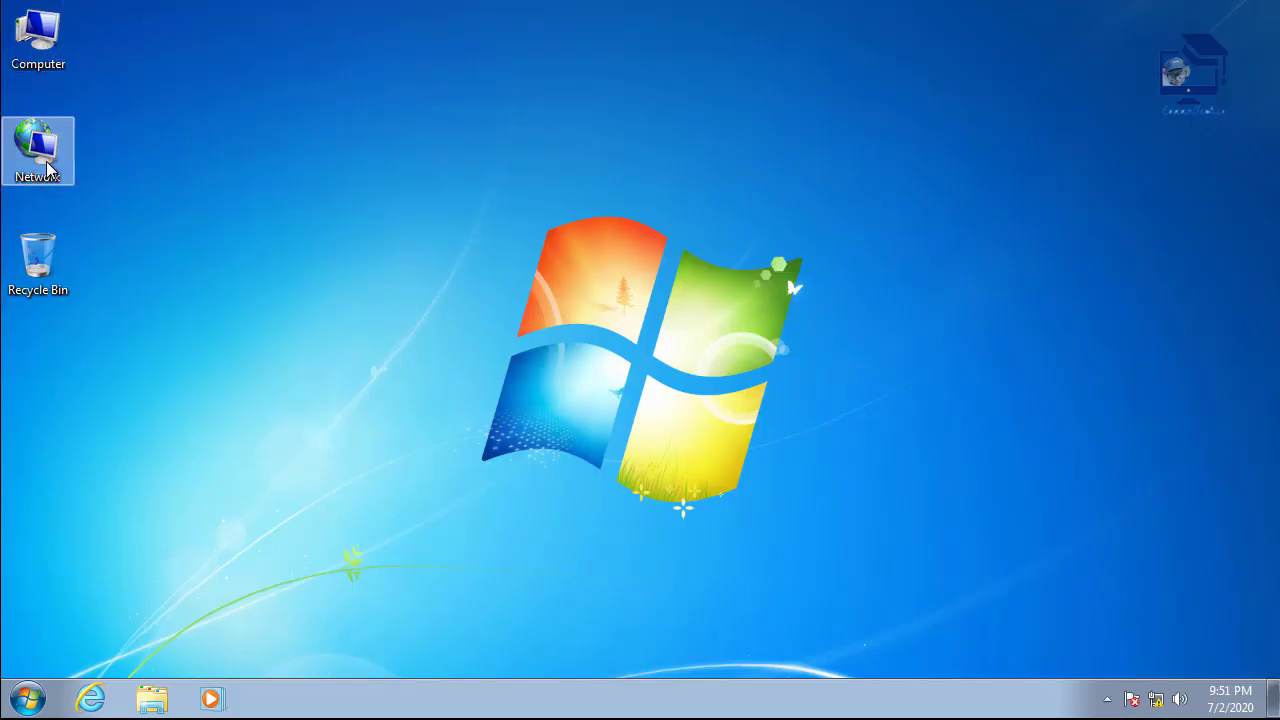
# - Open the Sys02 share on the SYS02 computer from the Network view
pyautogui.doubleClick(37, 150)
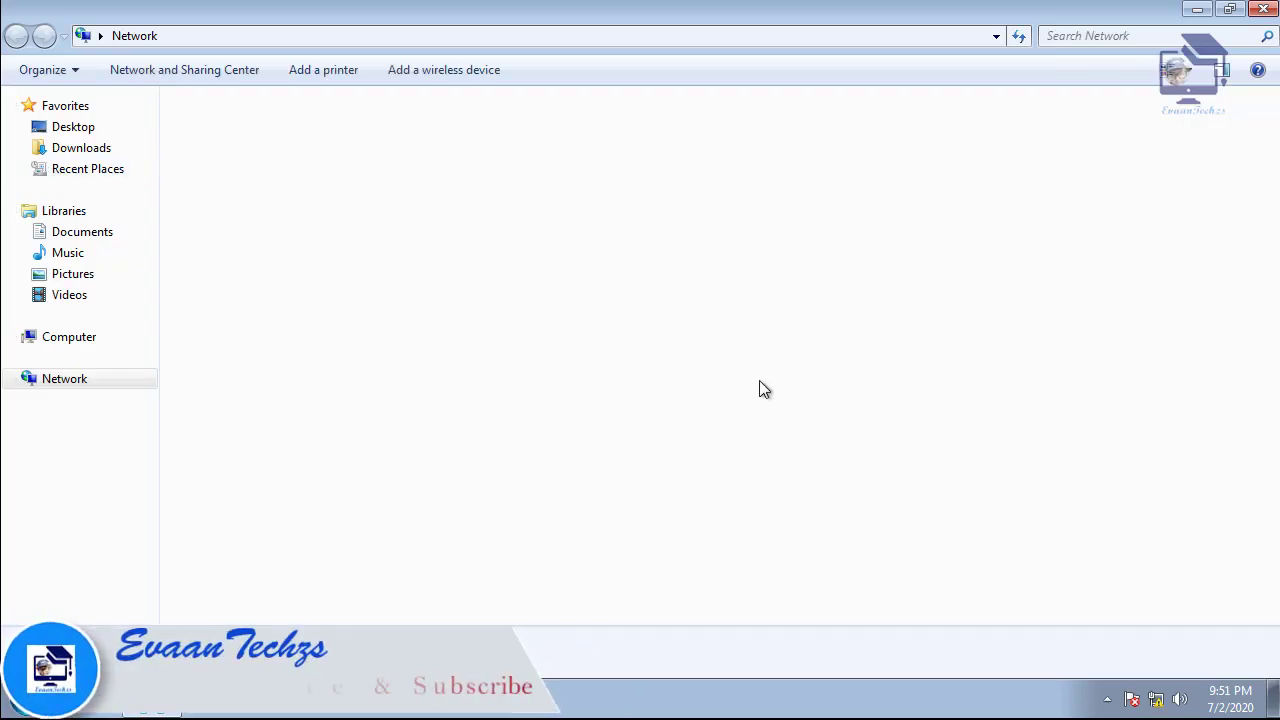
pyautogui.click(530, 146)
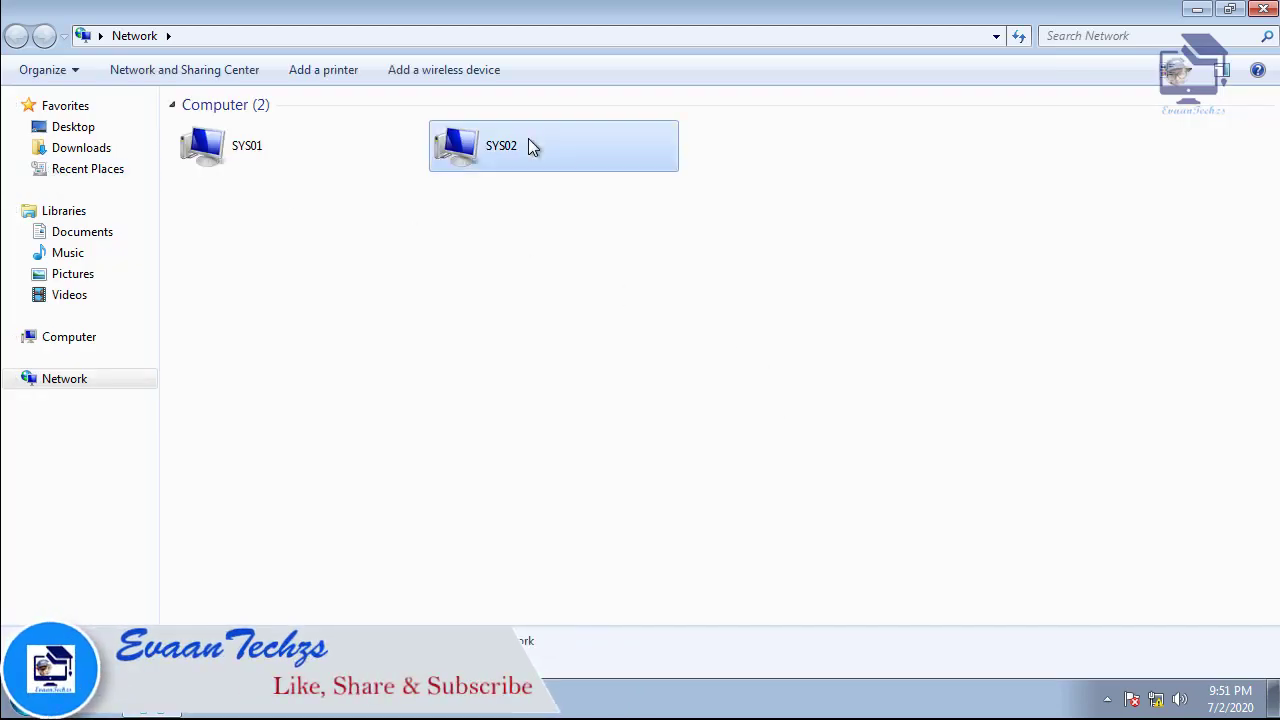
pyautogui.doubleClick(529, 141)
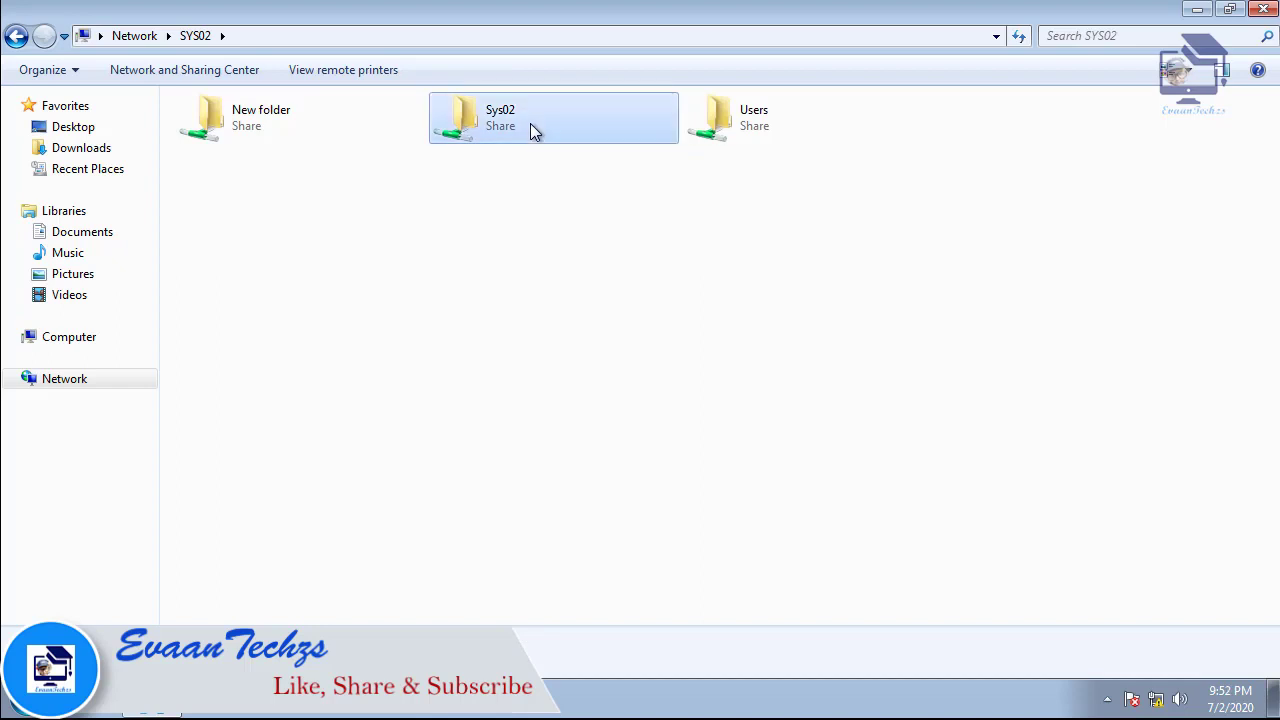
pyautogui.doubleClick(530, 125)
# - Try adding a new text document to the share and dismiss the Access Denied message
pyautogui.rightClick(375, 314)
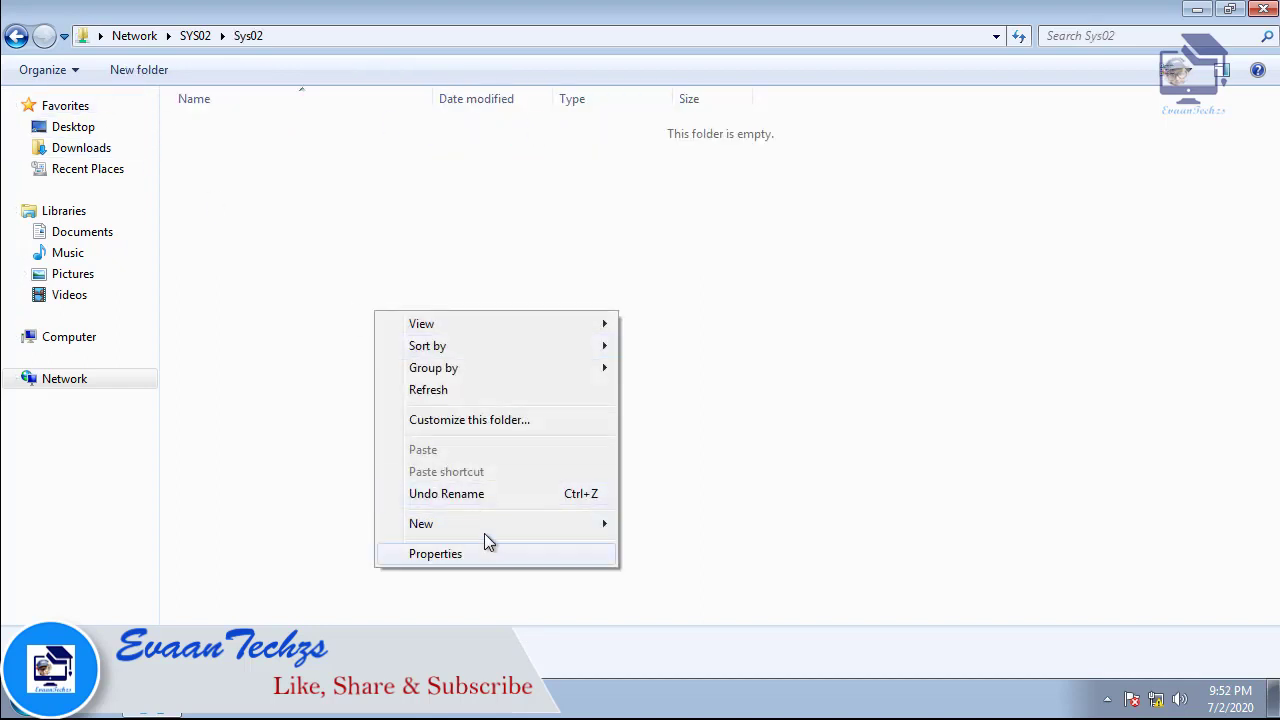
pyautogui.moveTo(575, 525)
pyautogui.click(690, 481)
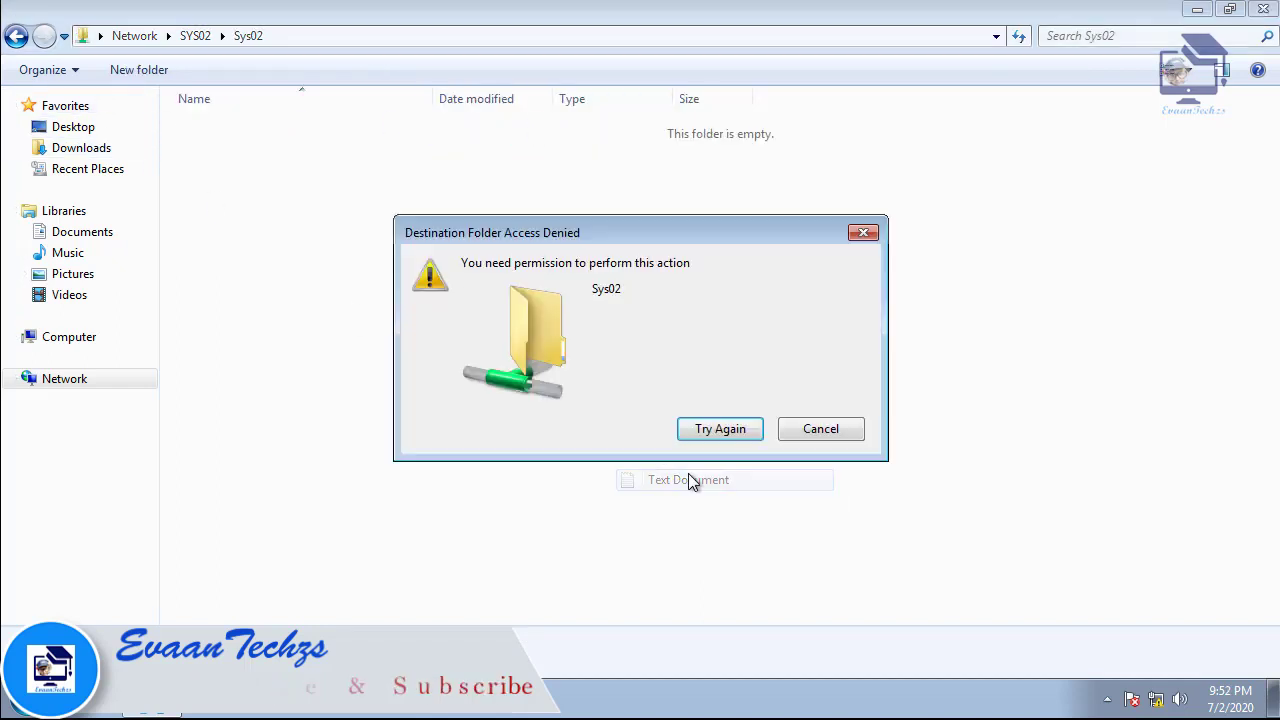
pyautogui.click(834, 429)
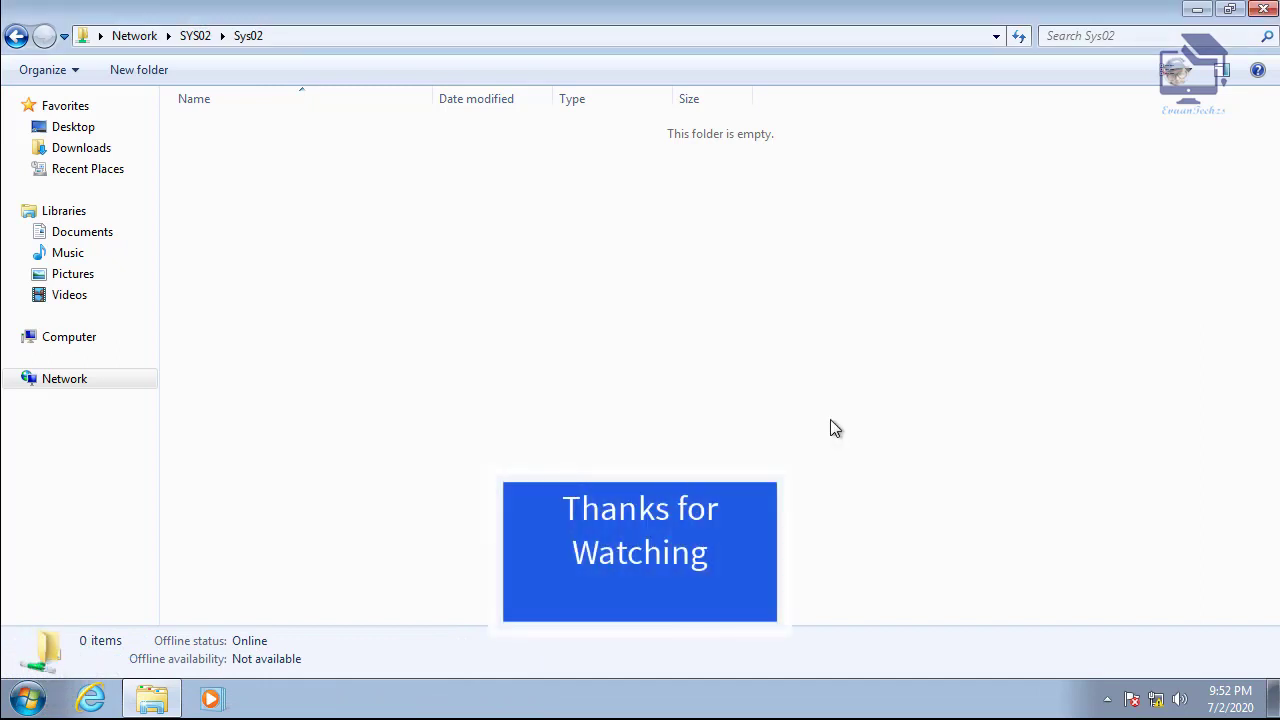